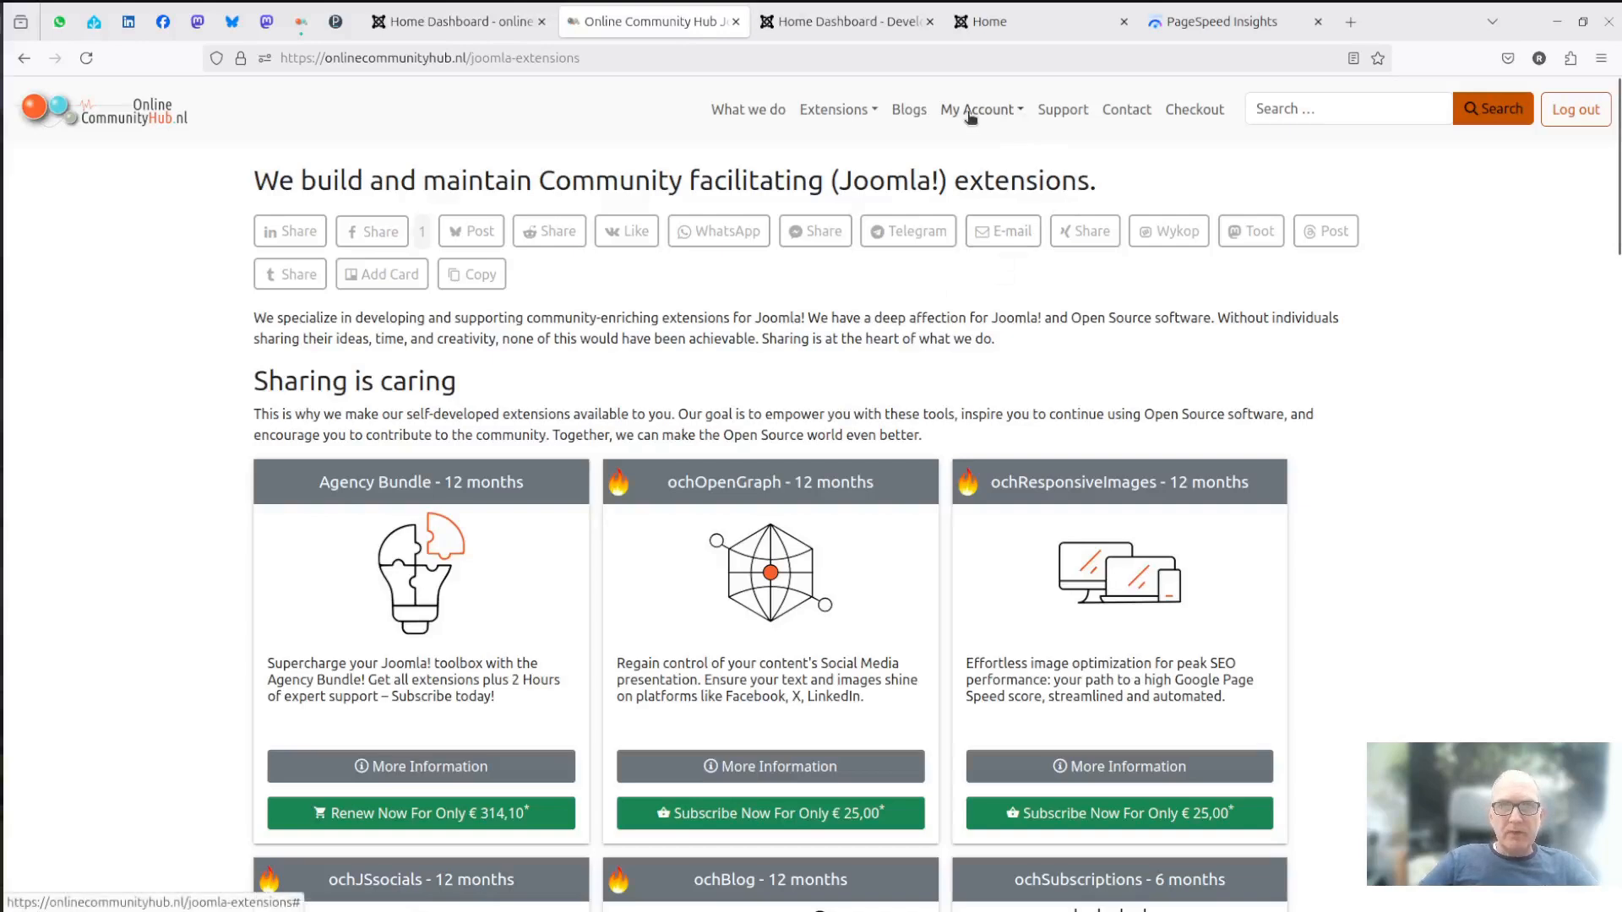
- Open the ochResponsiveImages downloads from the account's own download overview
left_click(1018, 114)
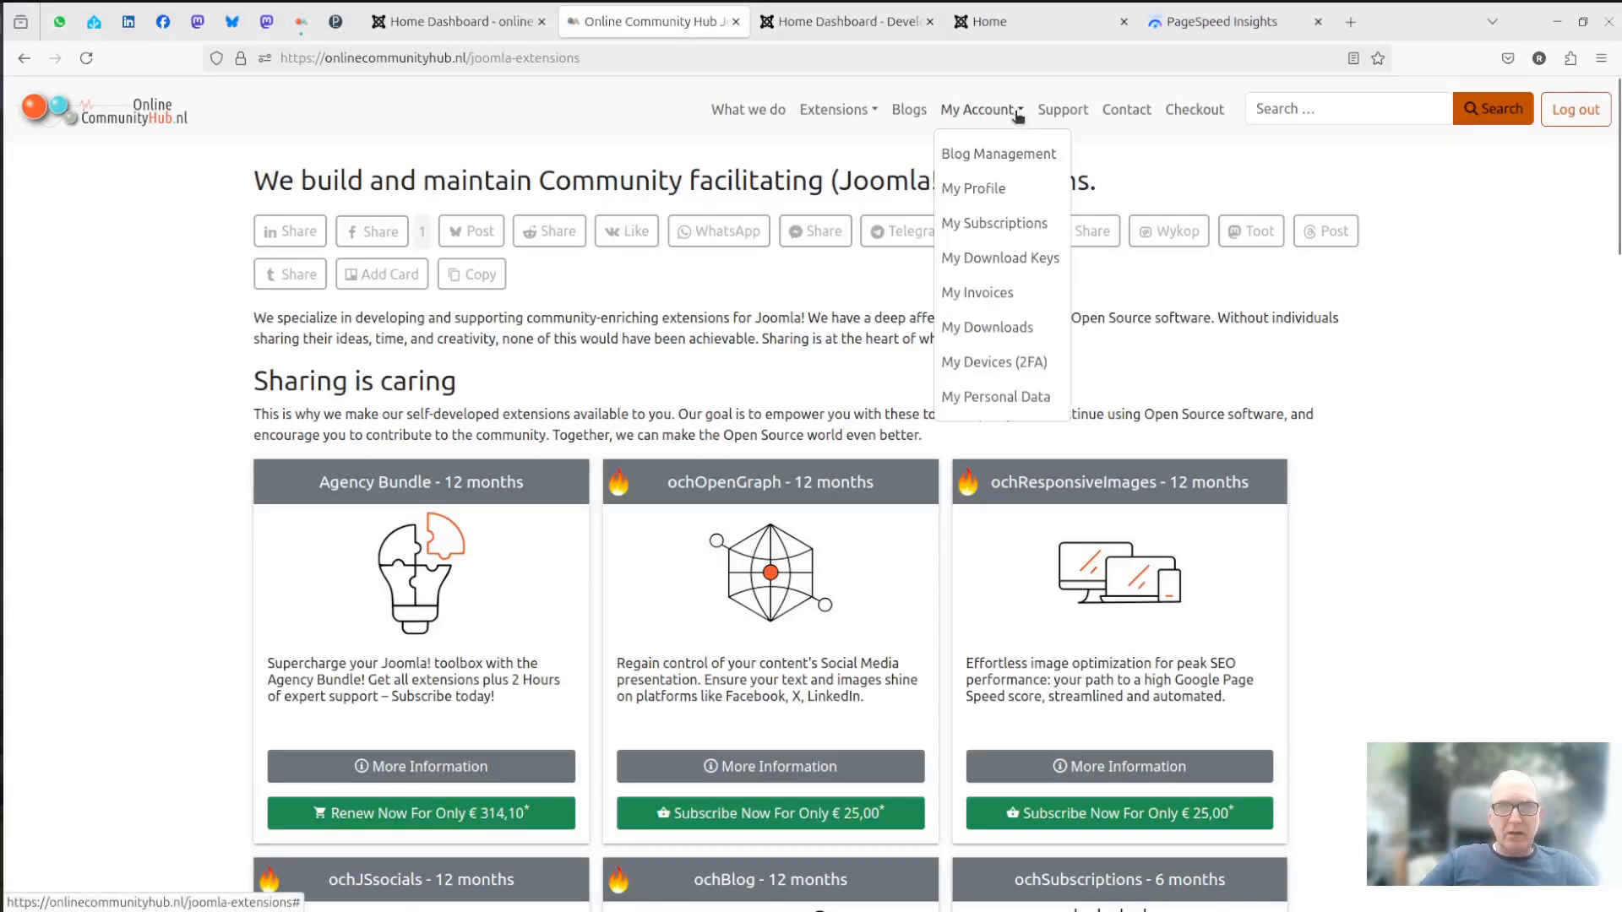
left_click(971, 327)
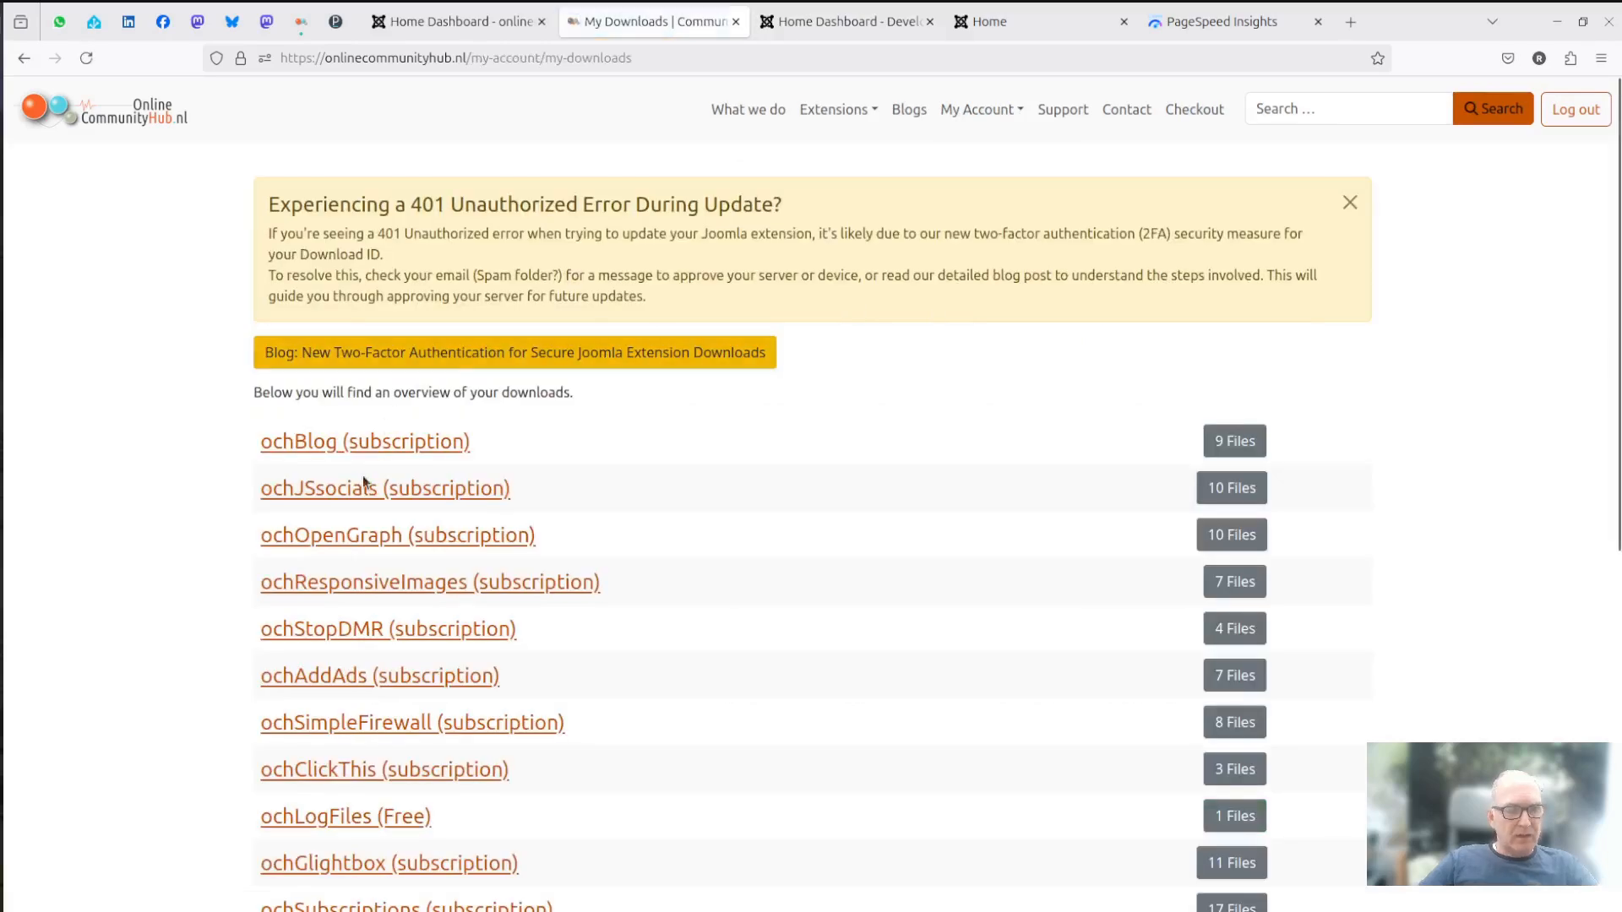
left_click(399, 589)
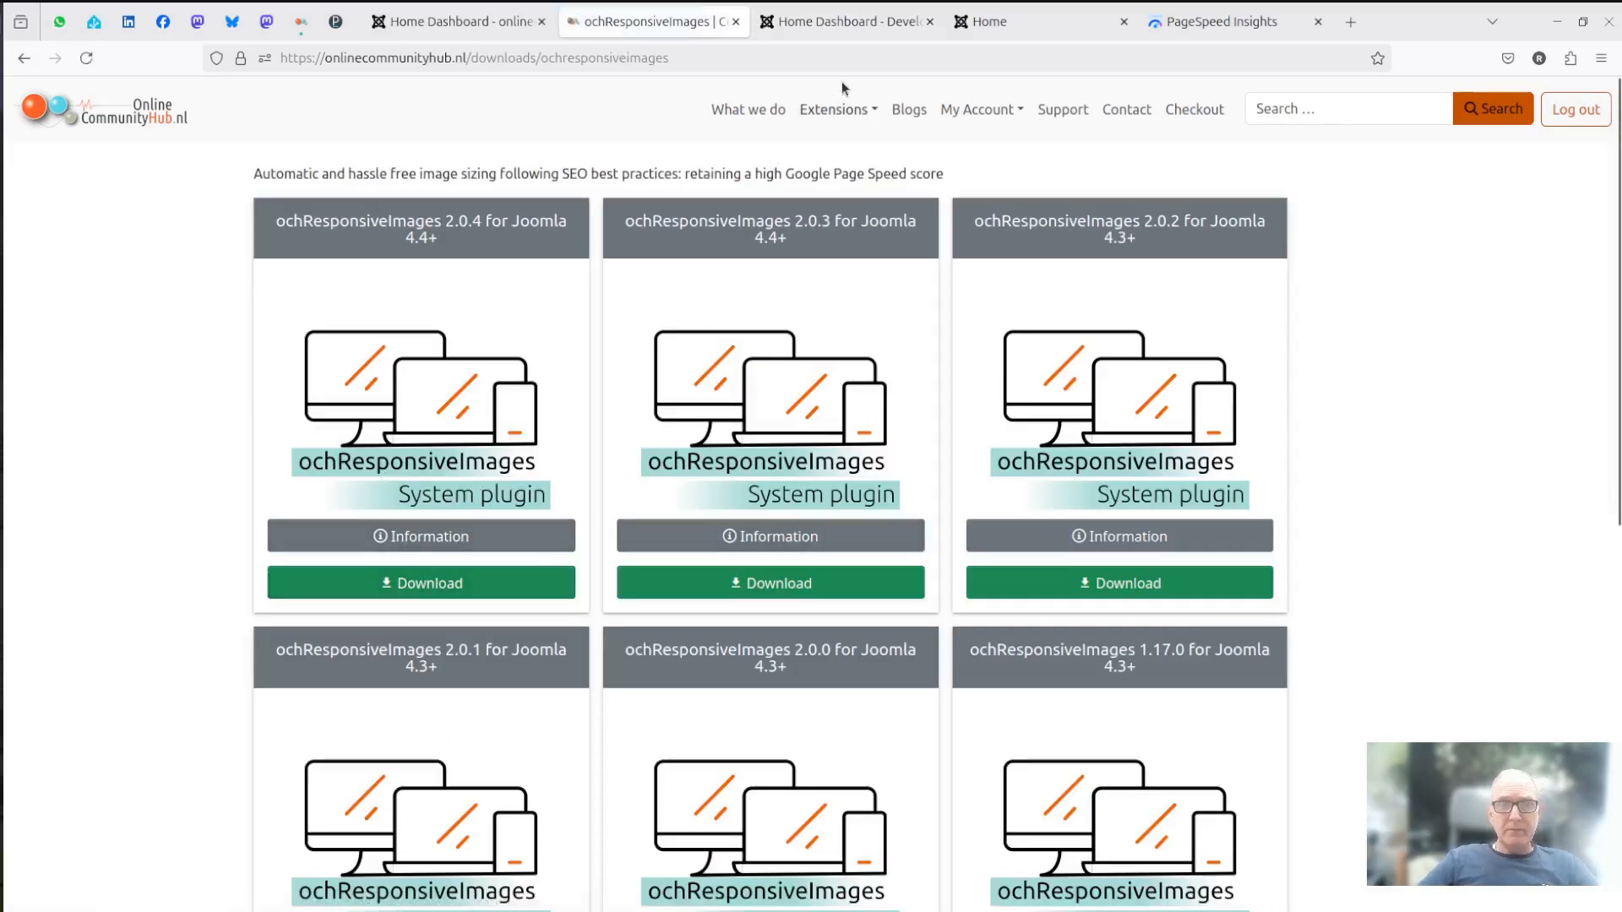
- Open the Love sample article on the public side of the Joomla development site
left_click(839, 26)
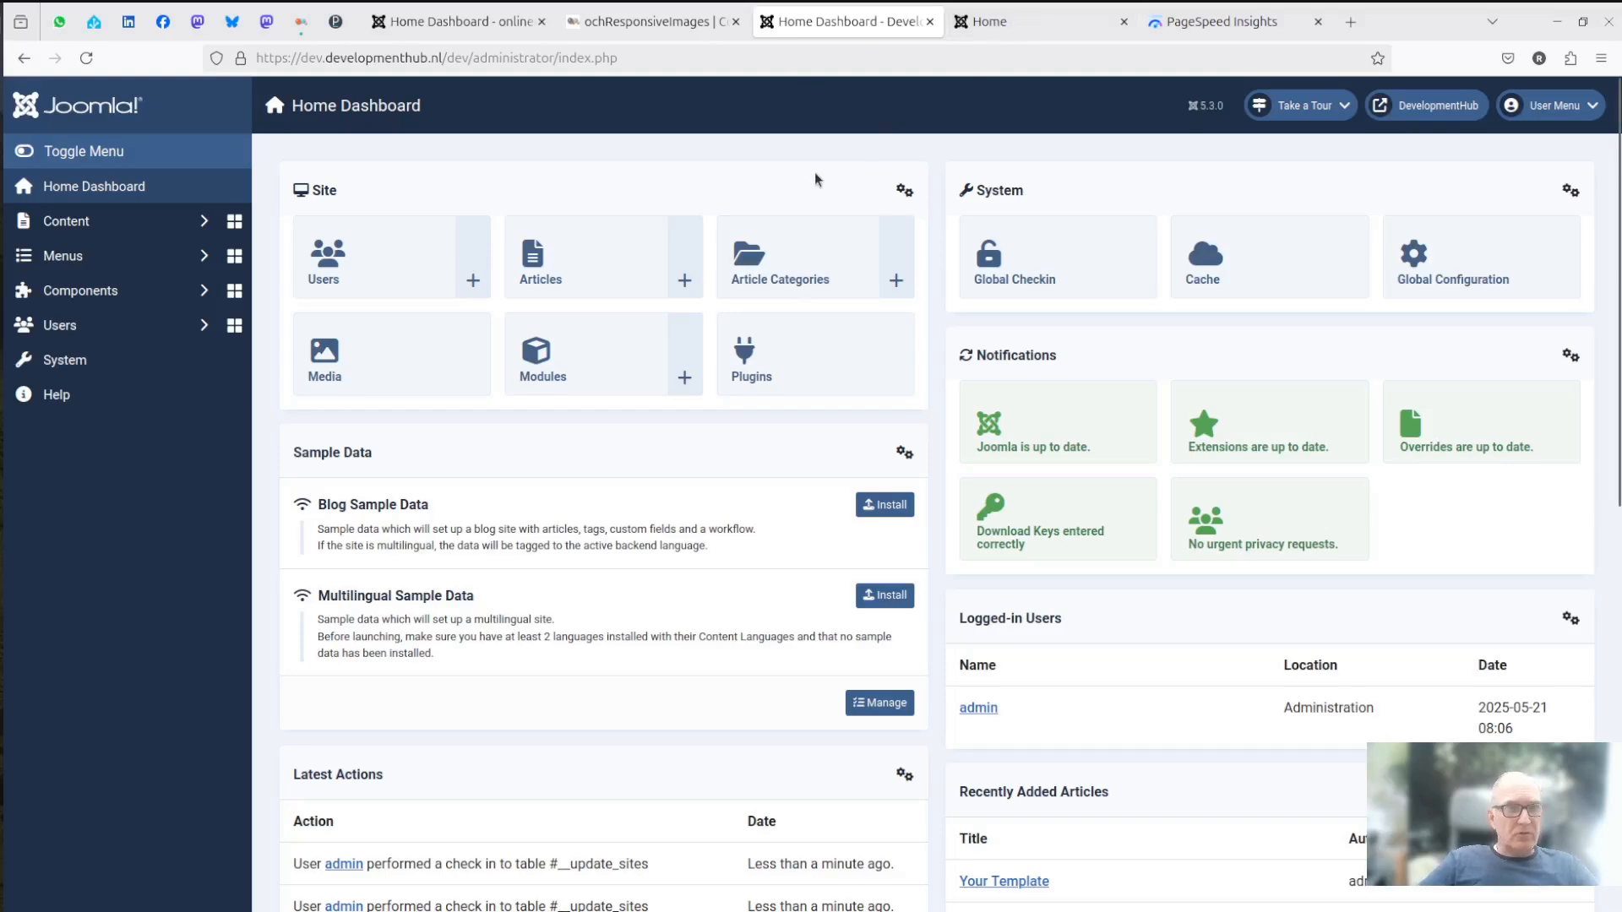
left_click(1014, 23)
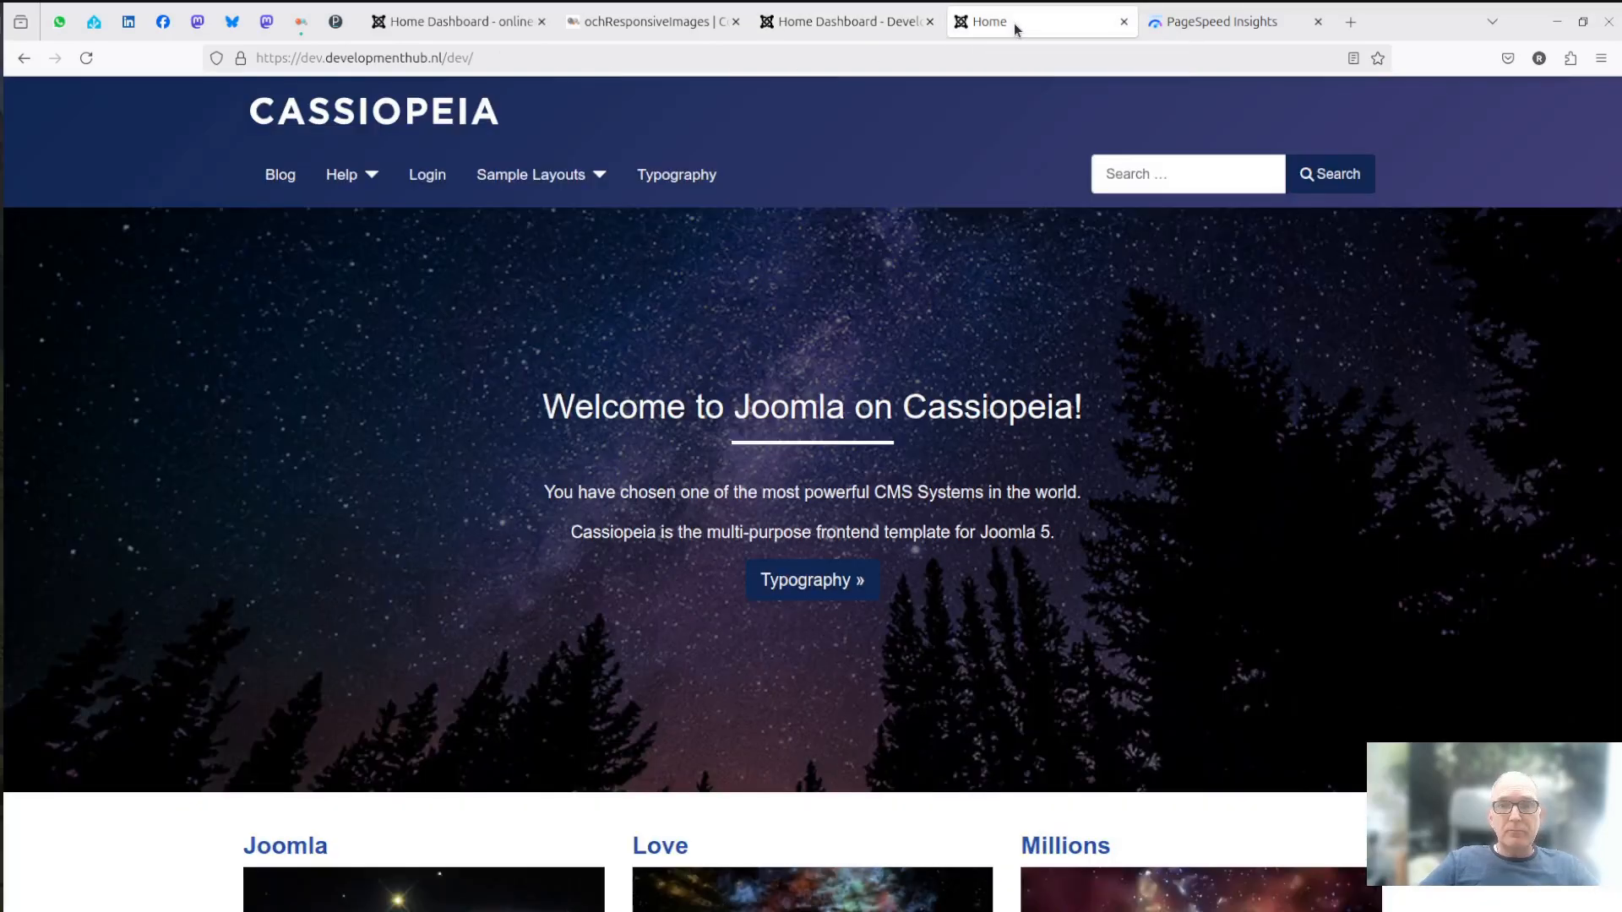
left_click(597, 177)
left_click(554, 289)
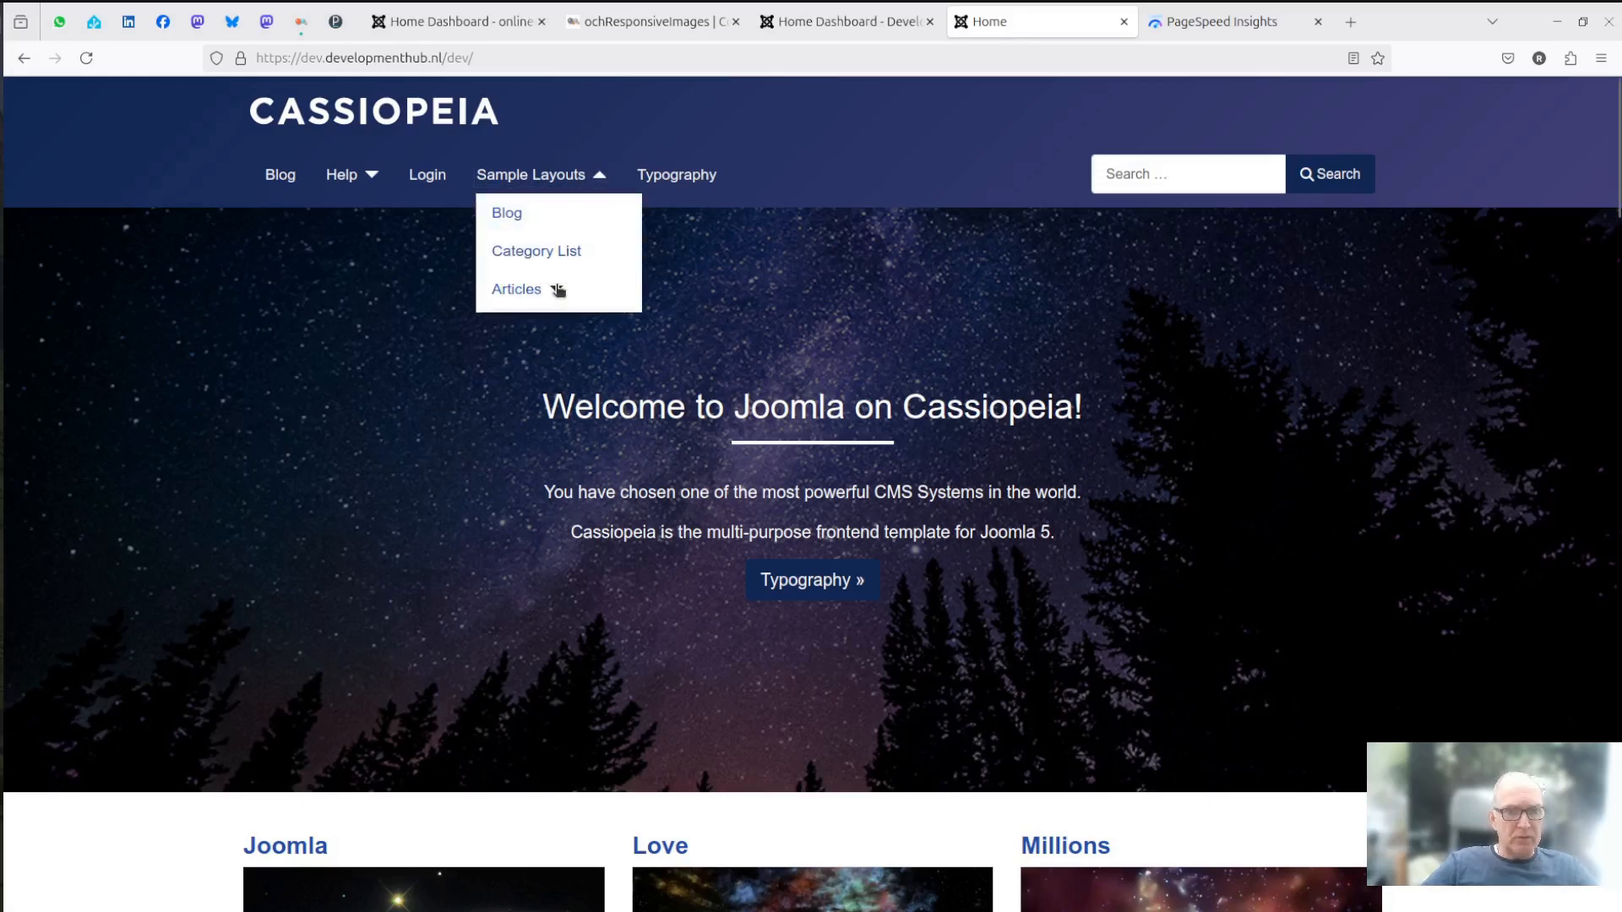
left_click(524, 365)
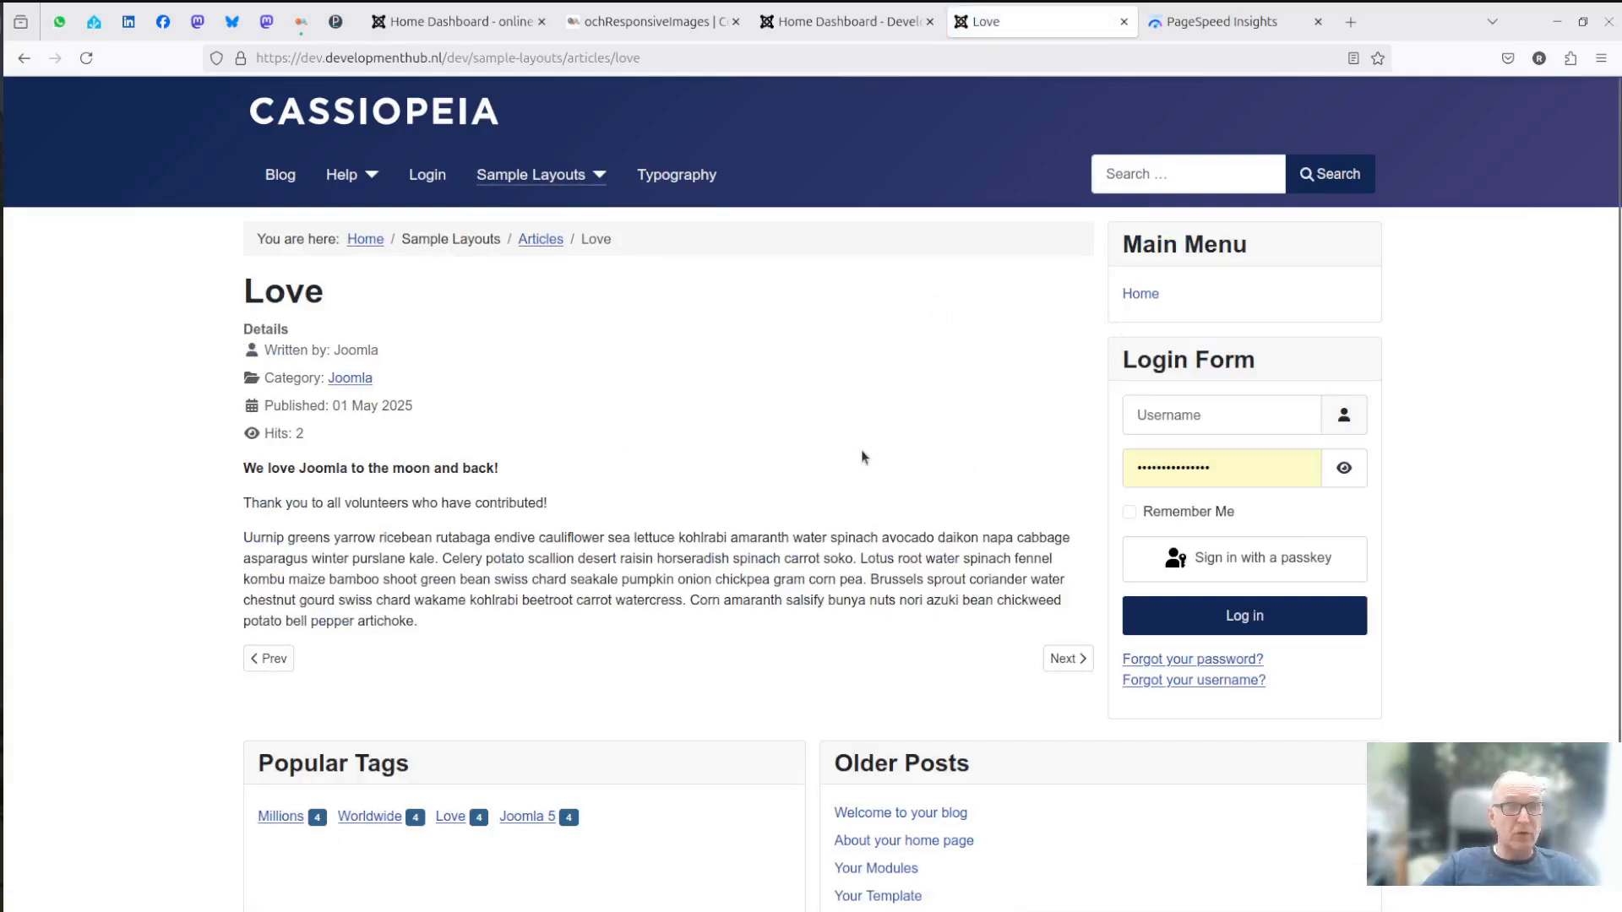
- Open the Love article for editing in the Joomla administrator and show its article text
left_click(845, 23)
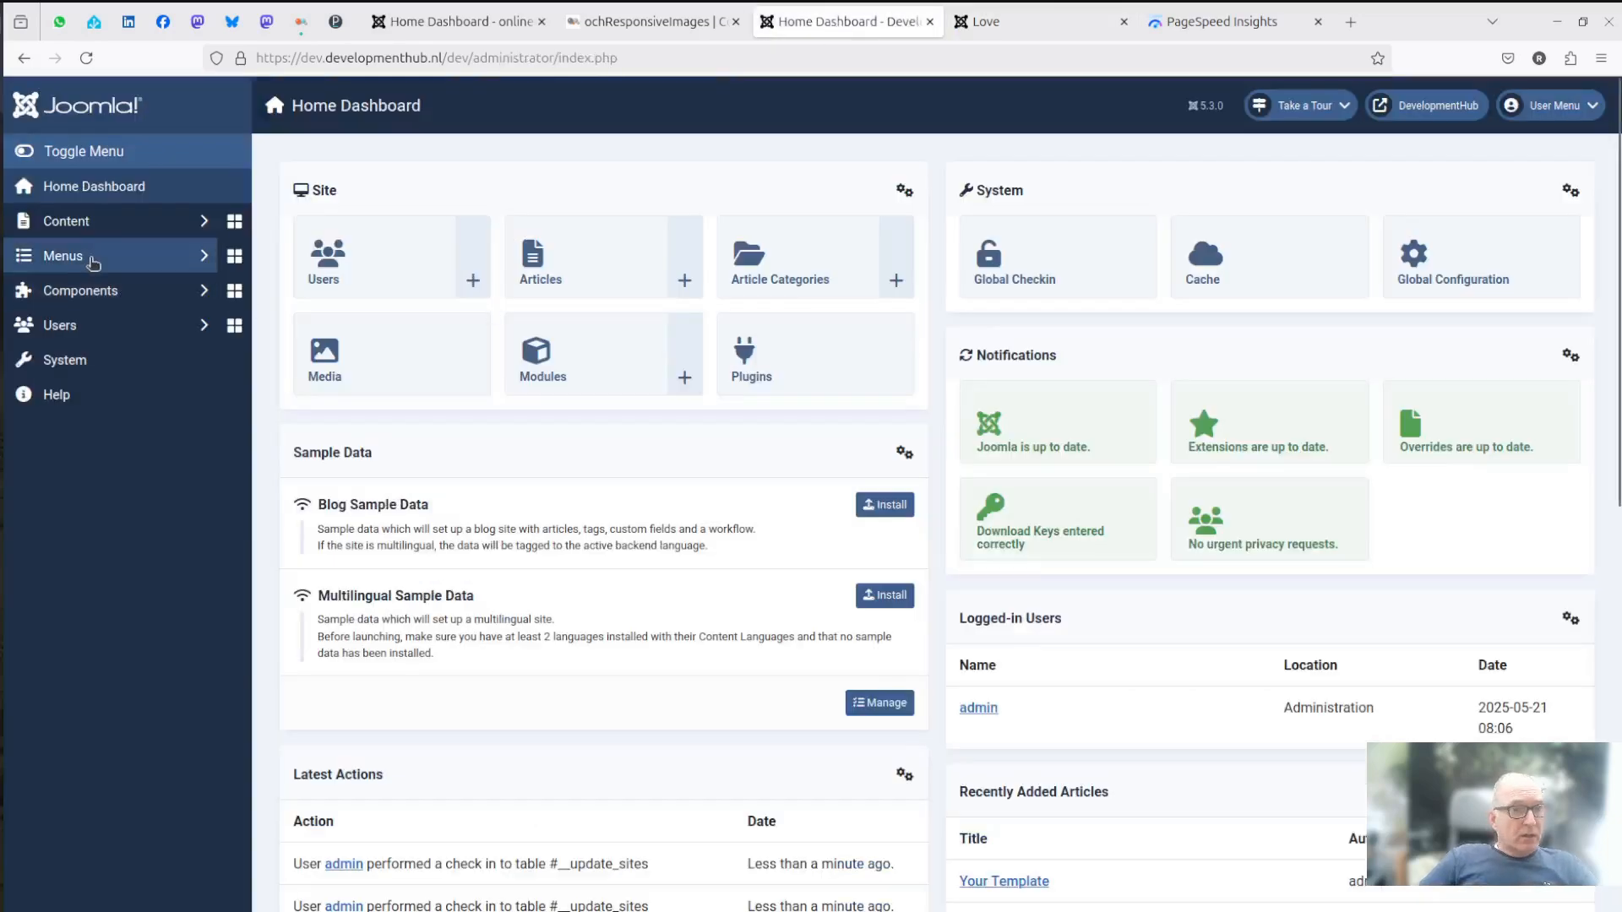
left_click(91, 225)
left_click(88, 257)
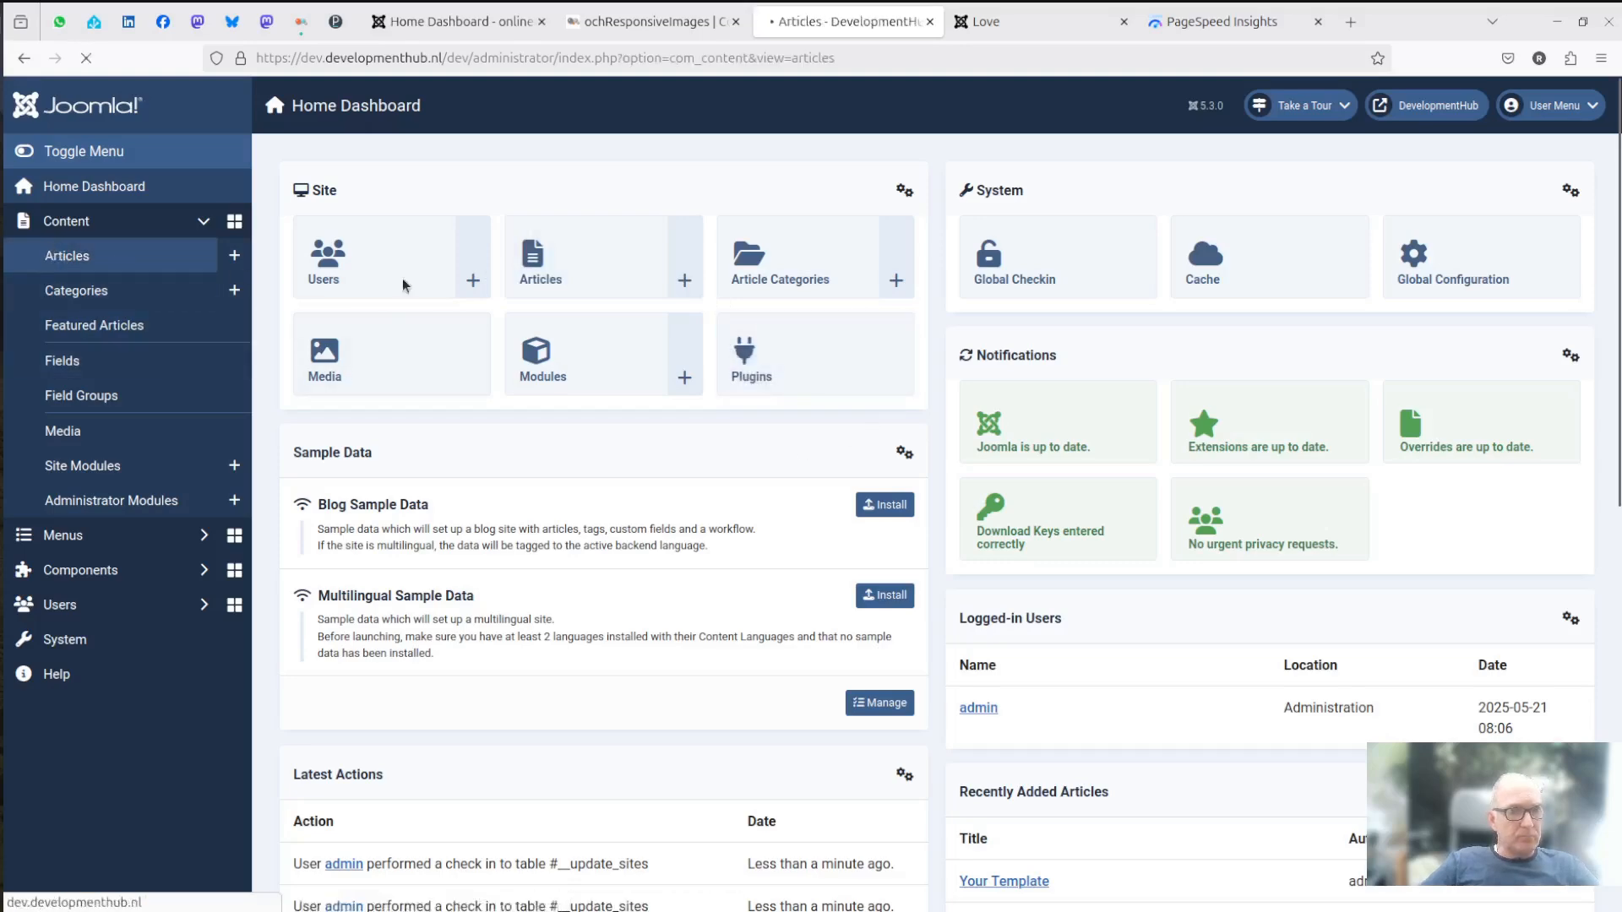
left_click(575, 586)
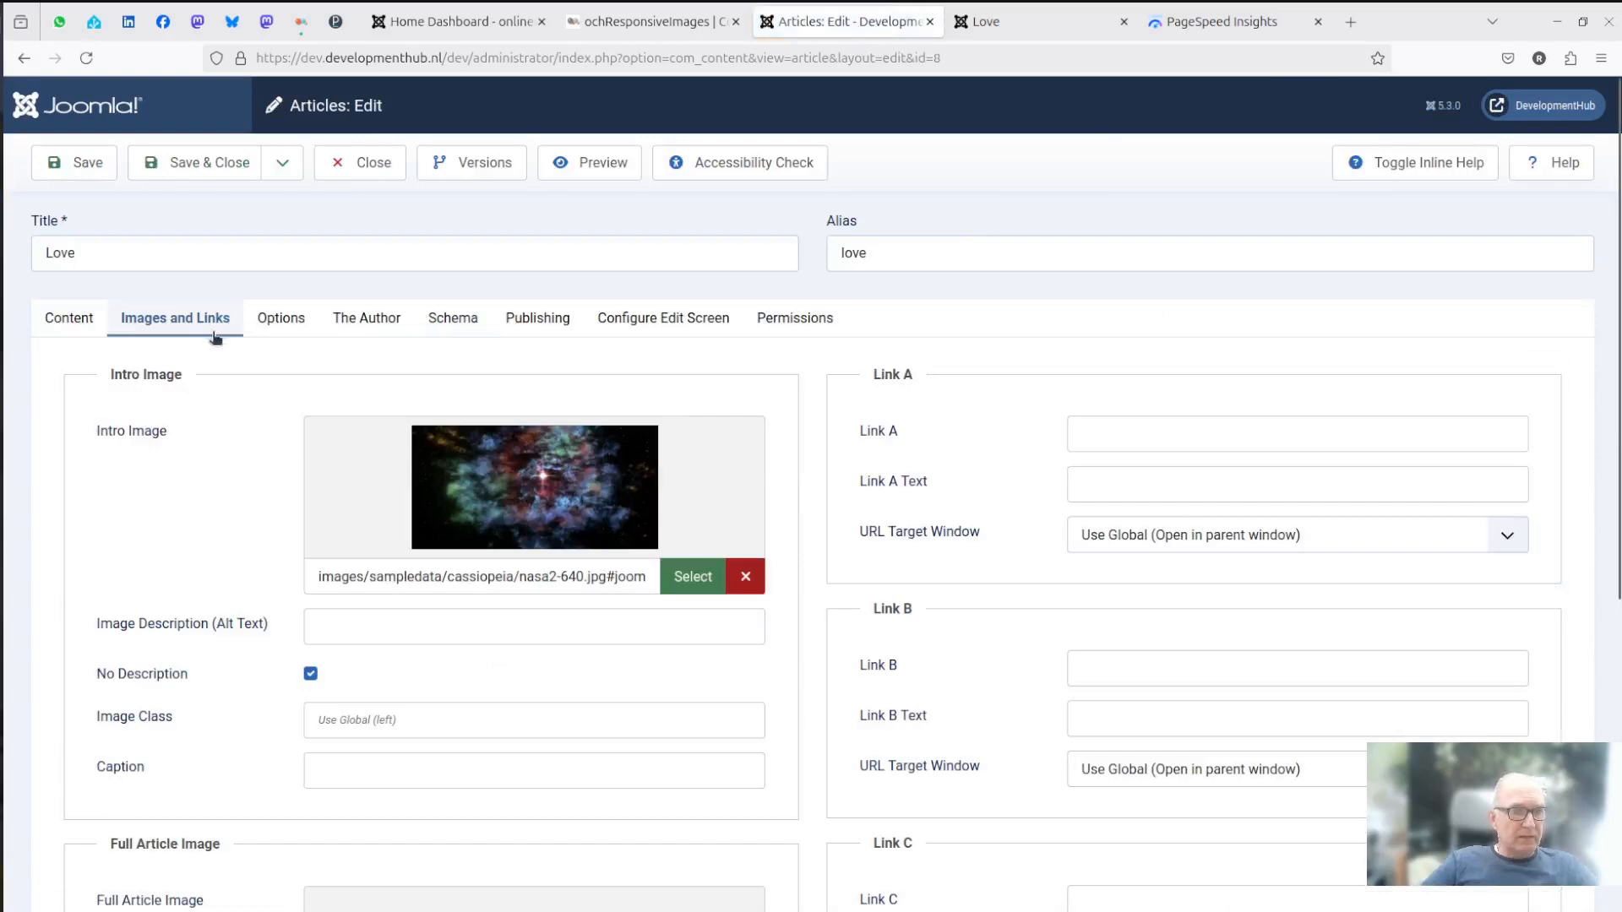
left_click(88, 320)
scroll(554, 321, "down", 1)
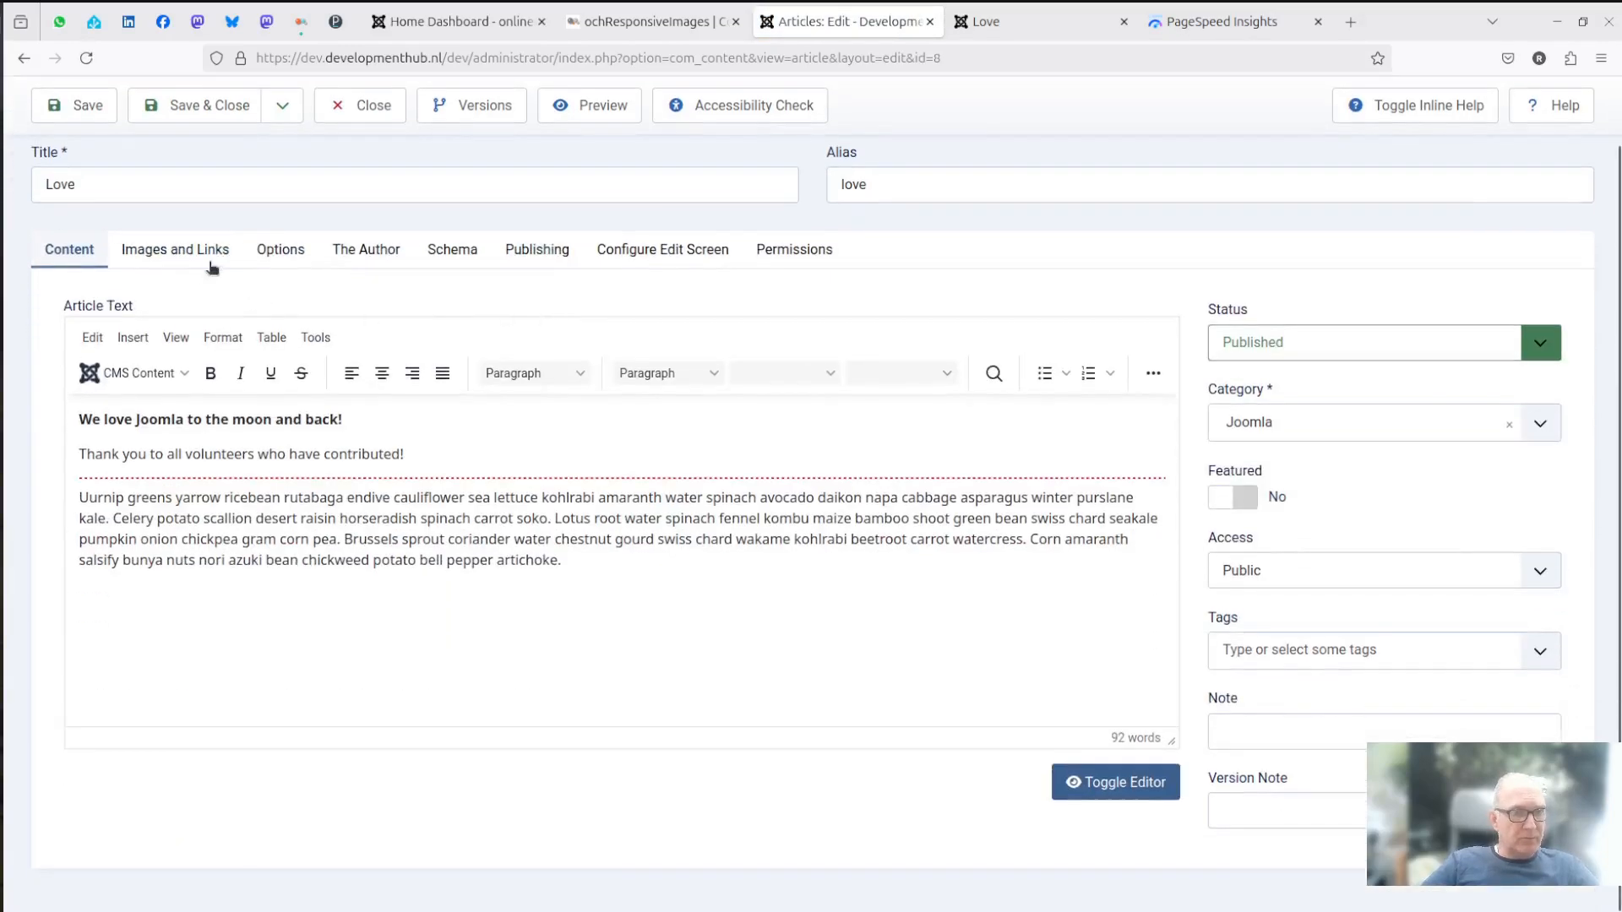
- Upload IMG_20240728_150003.jpg to the images folder and set it as the Love article's full article image
left_click(186, 251)
scroll(658, 369, "down", 6)
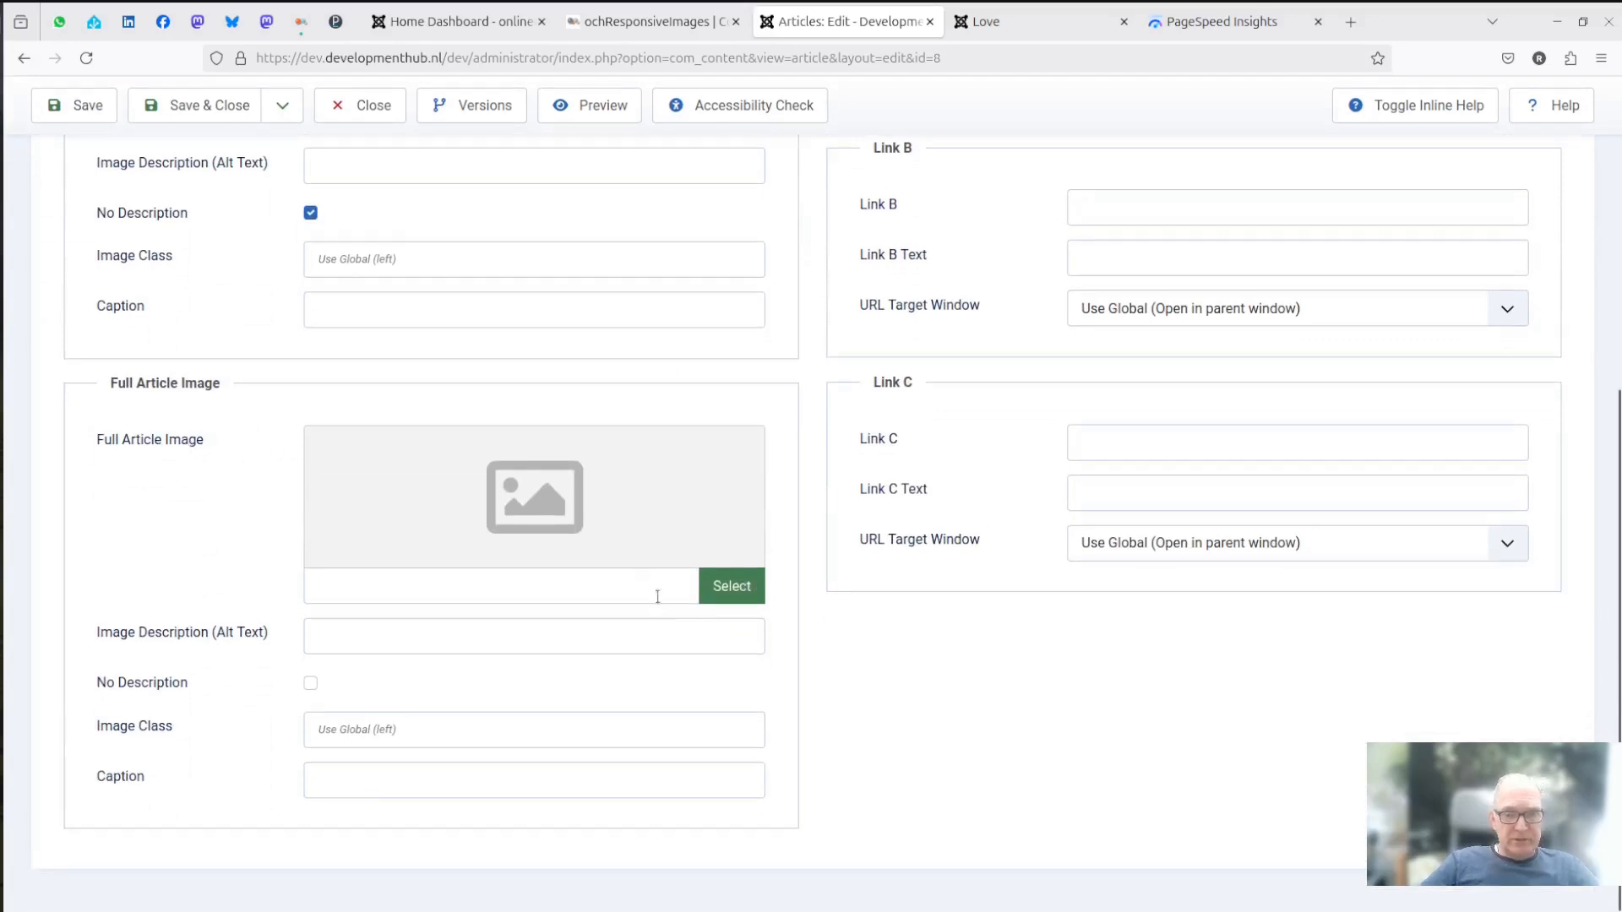
left_click(732, 586)
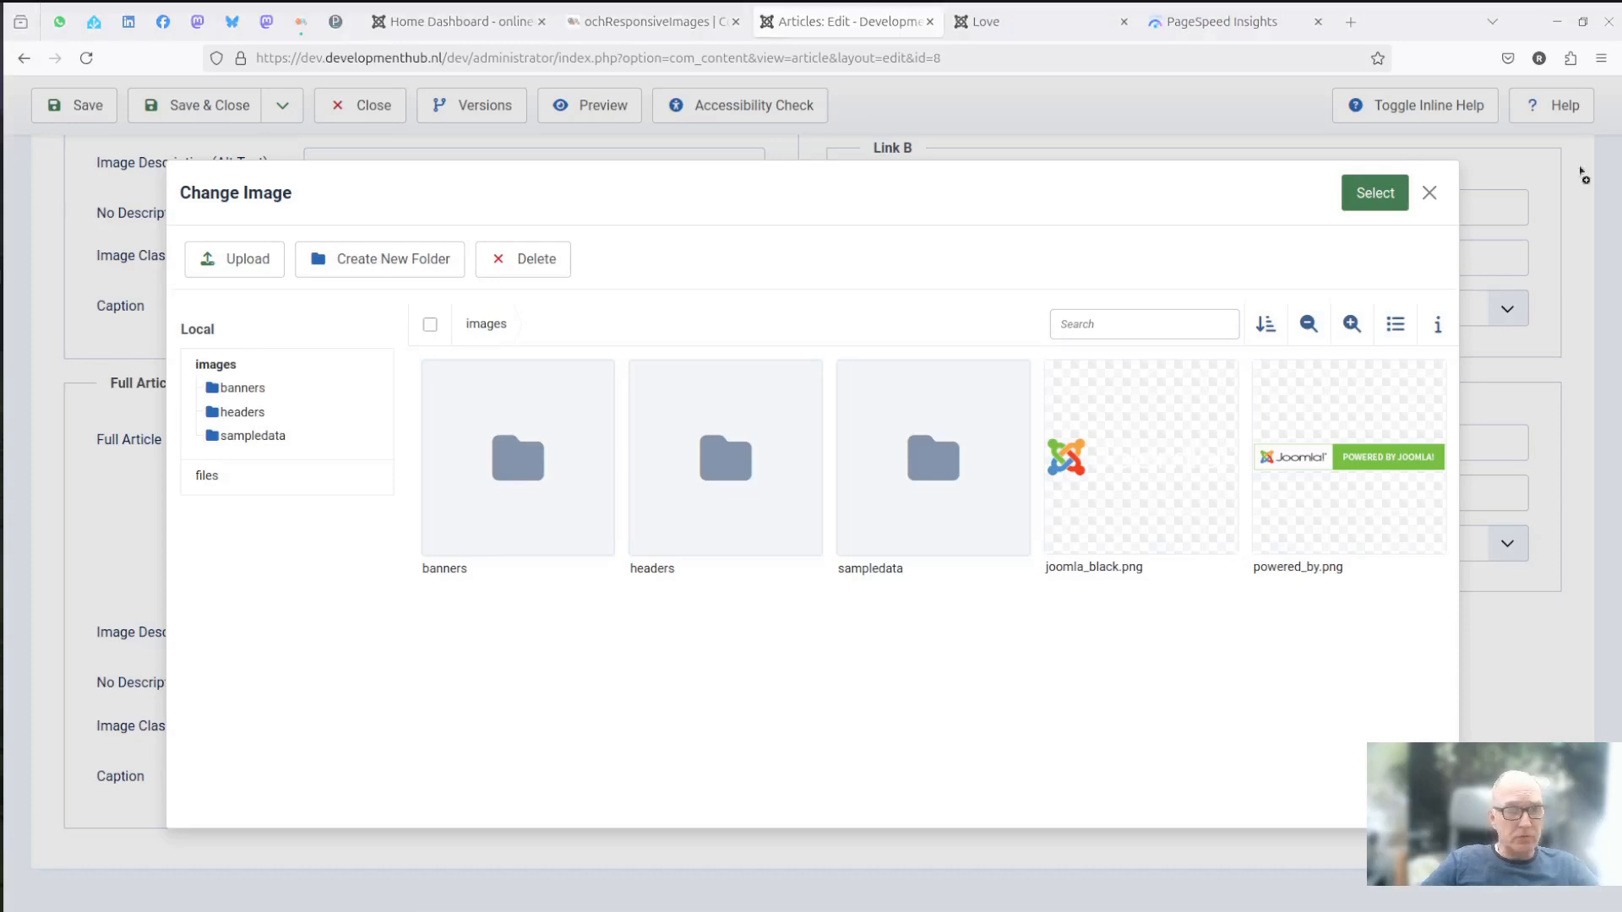
left_click_drag(771, 591, 736, 624)
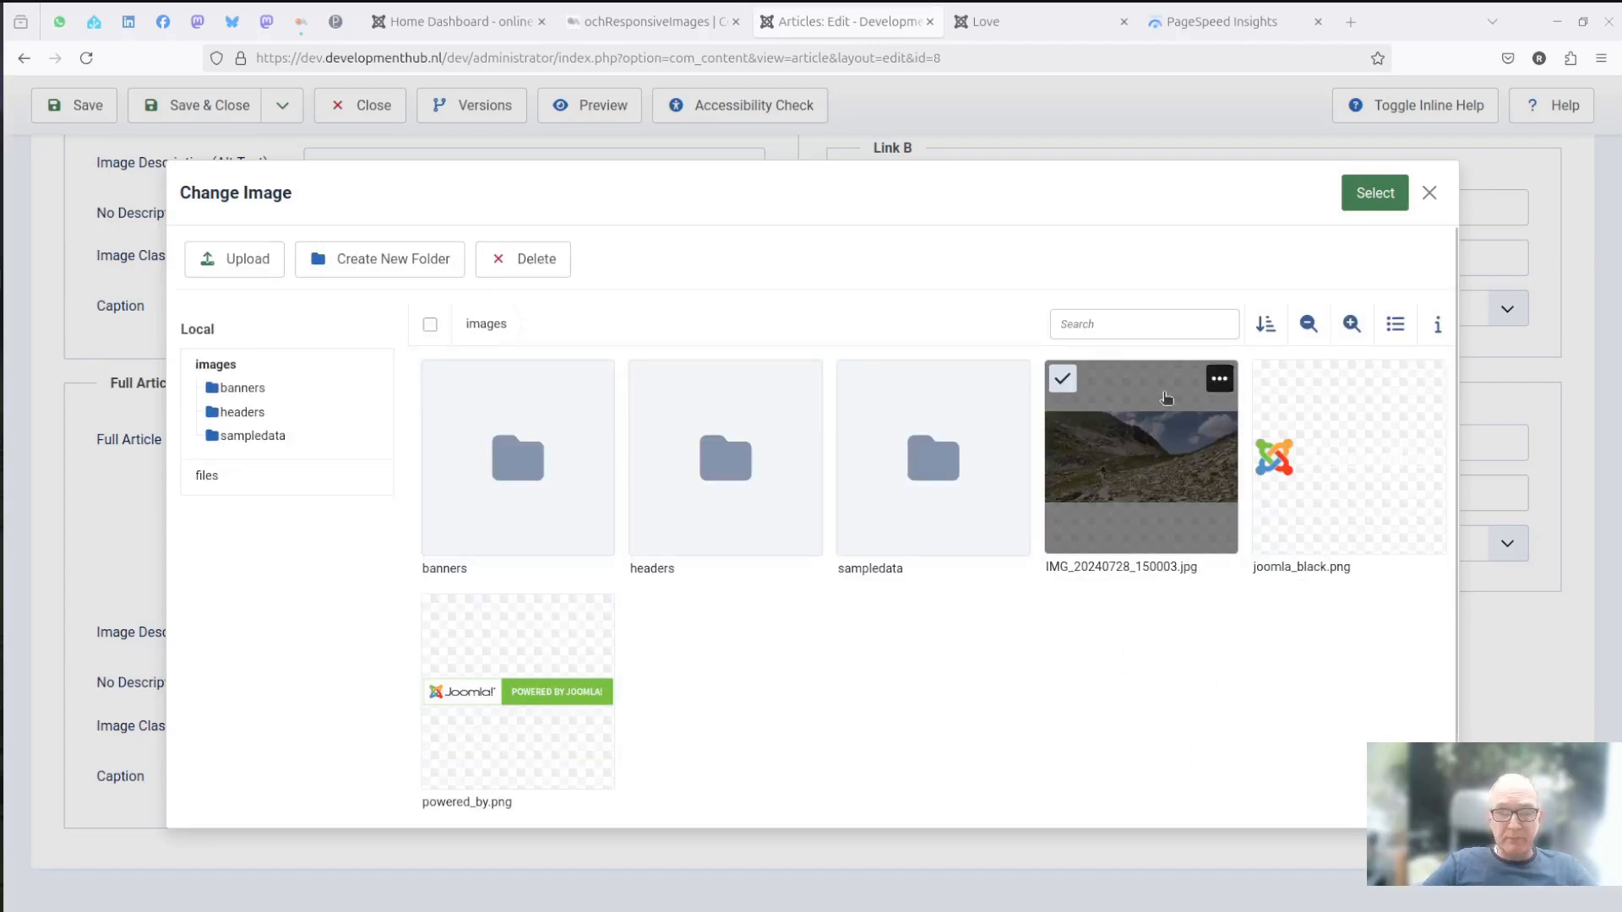
mouse_move(1172, 400)
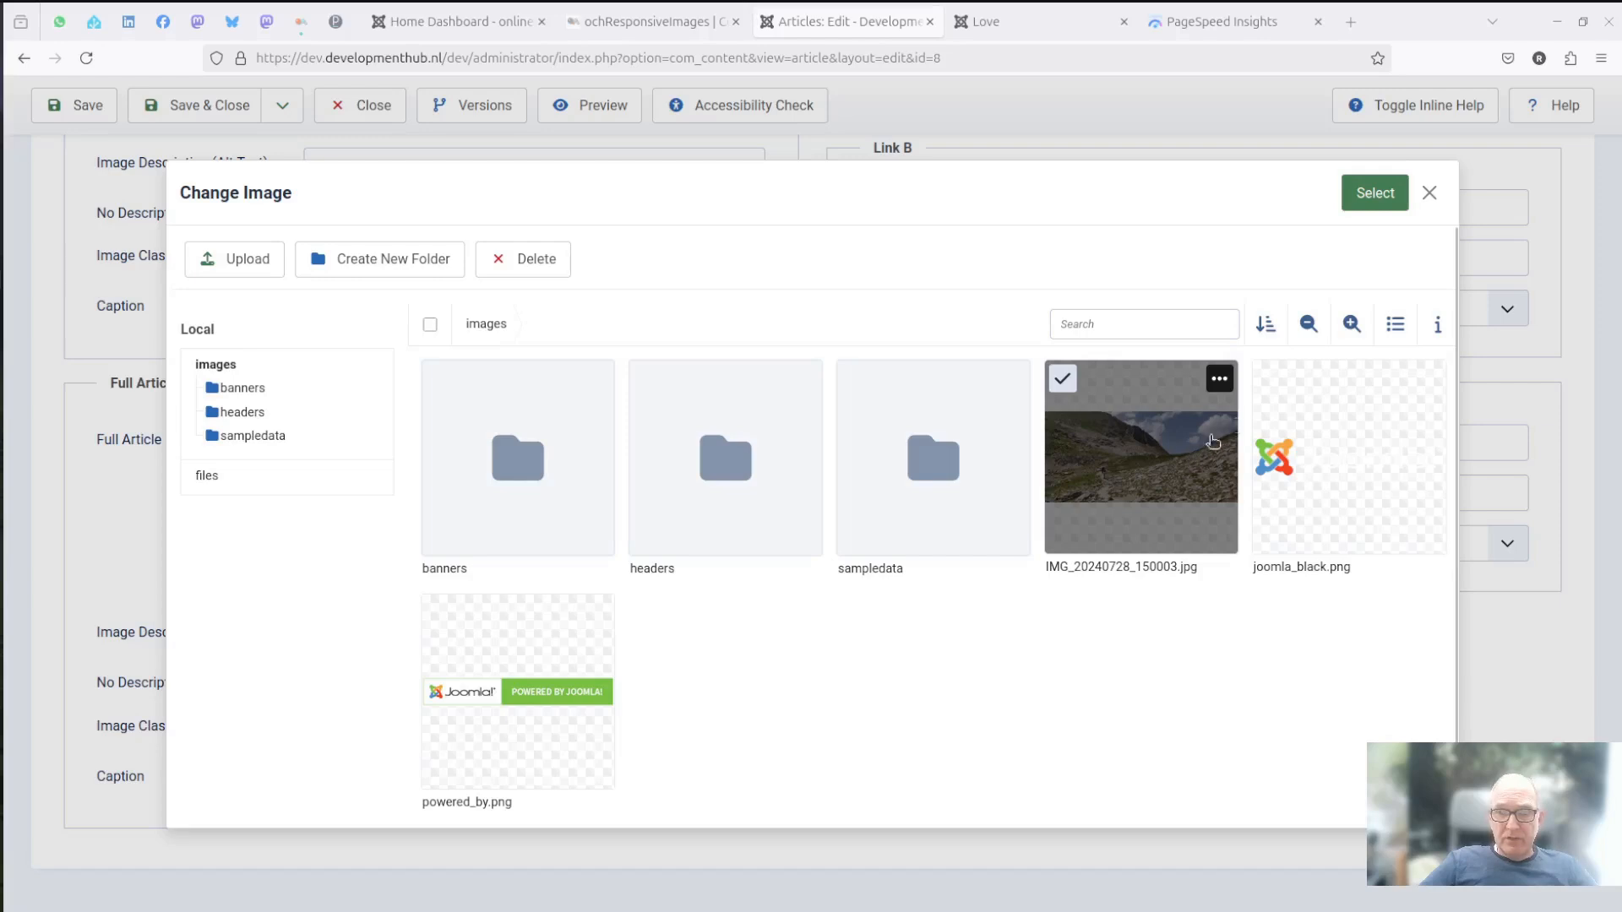
left_click(1362, 196)
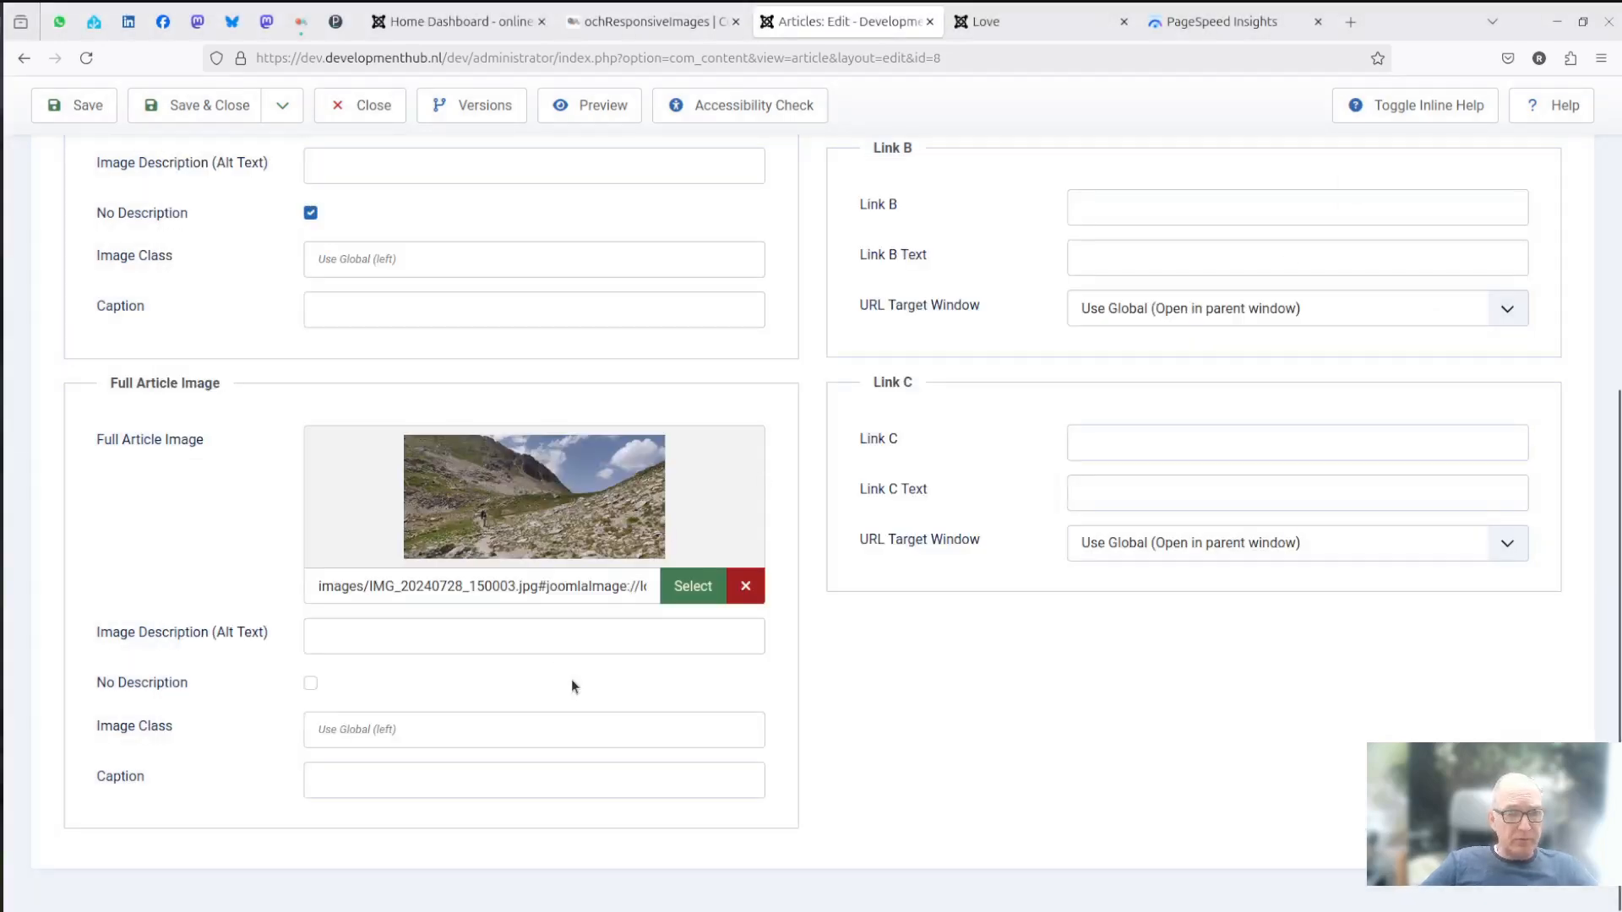
- Check the full article image's path and dimensions, and save and close the Love article
left_click_drag(599, 594, 645, 605)
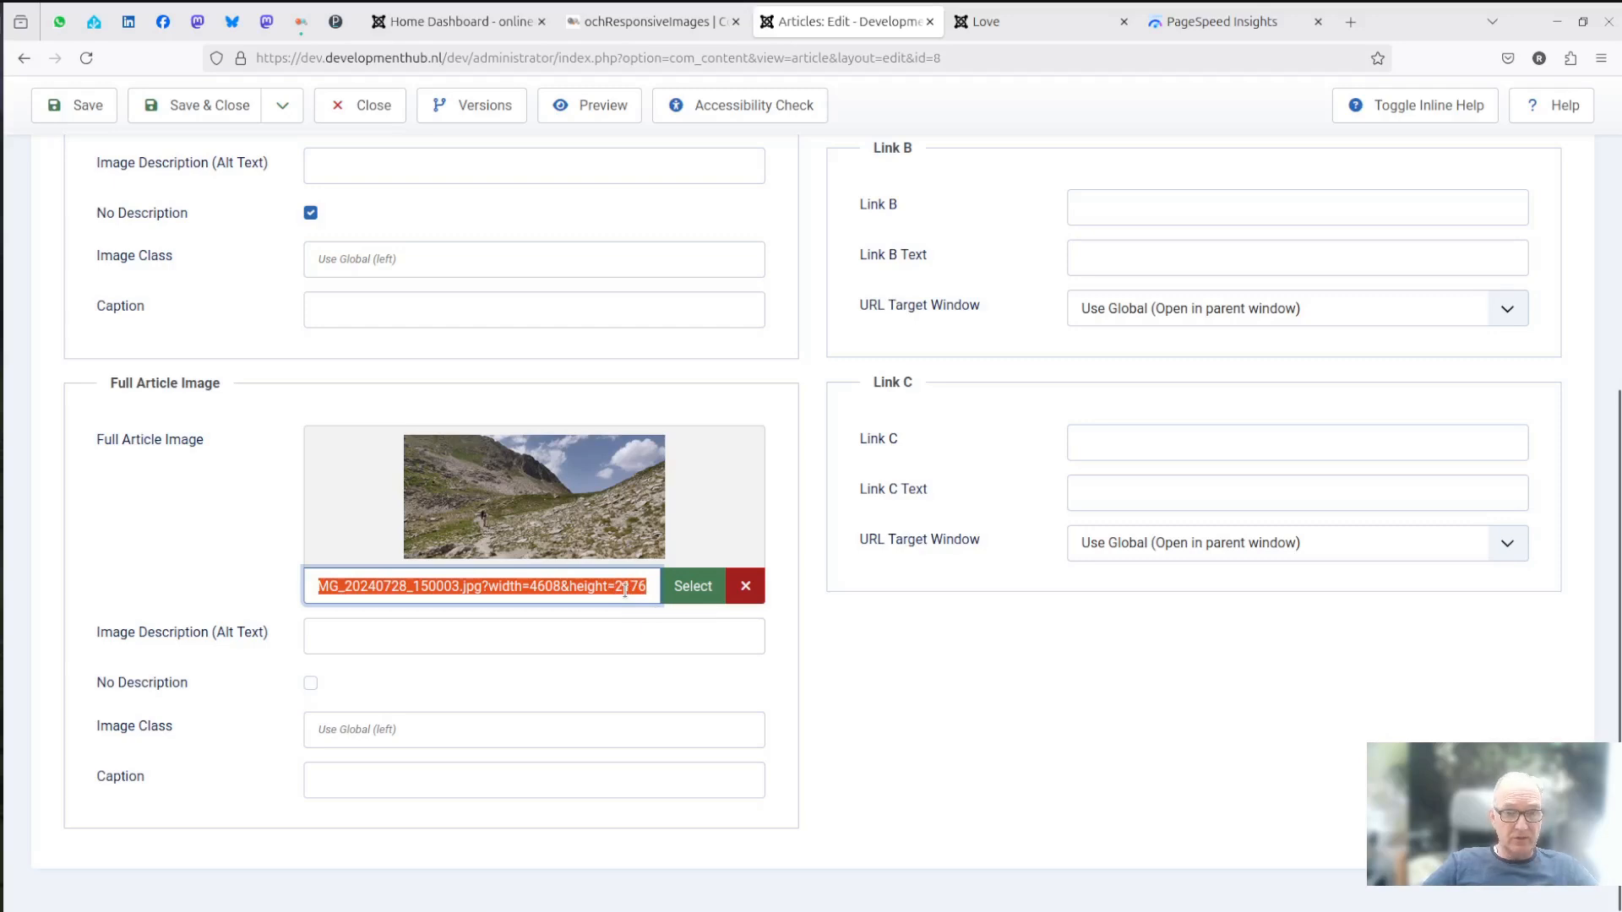
left_click(98, 111)
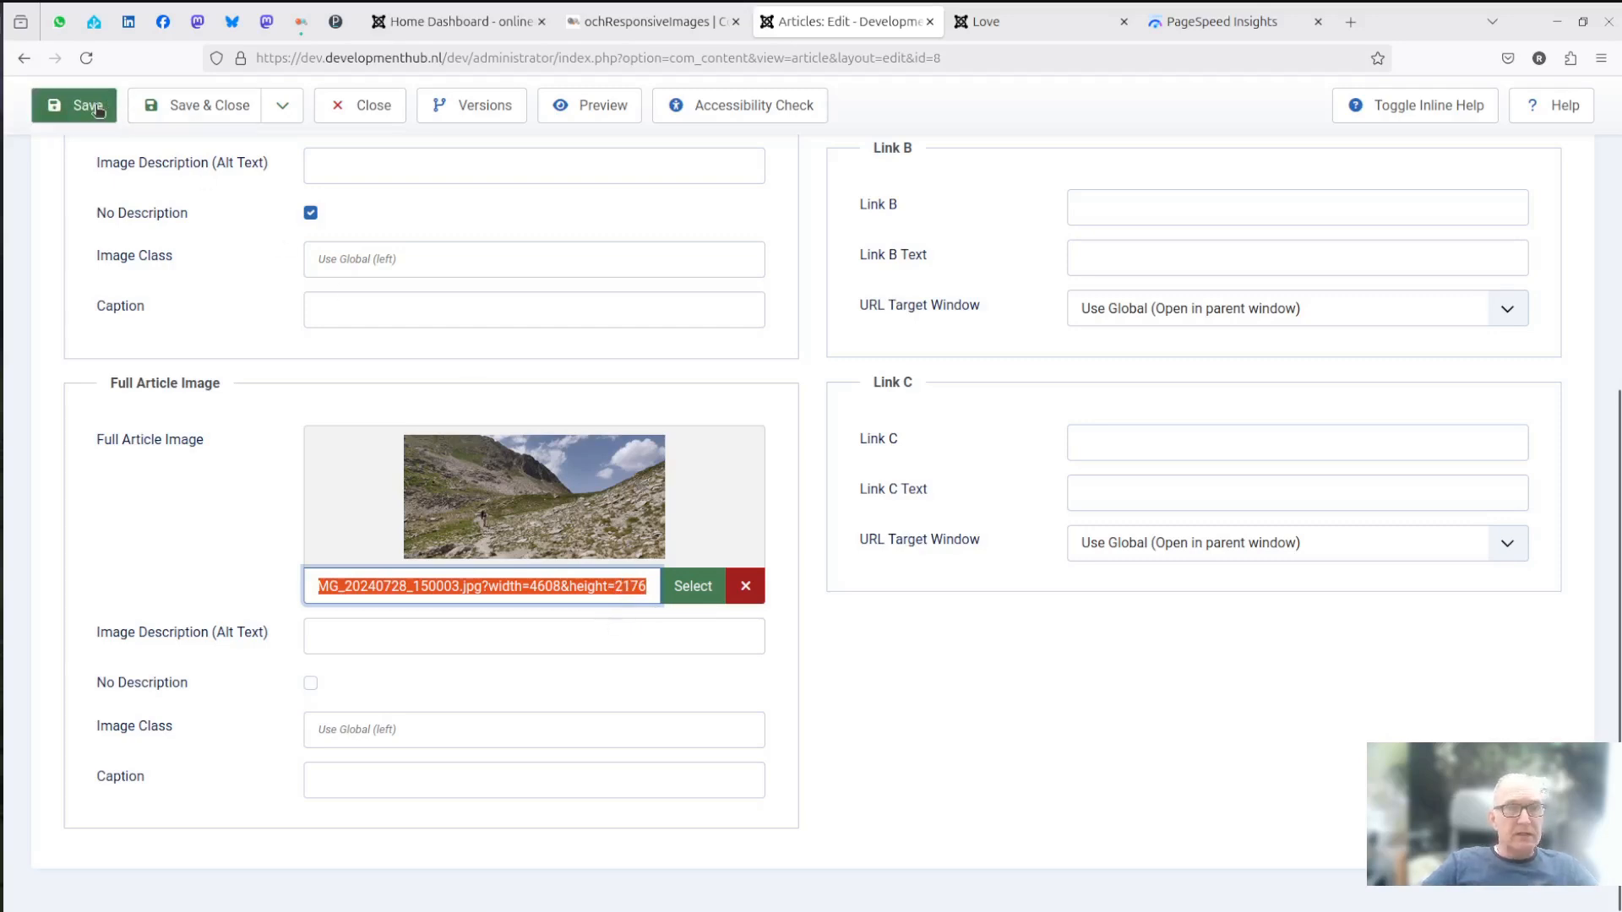
left_click(178, 107)
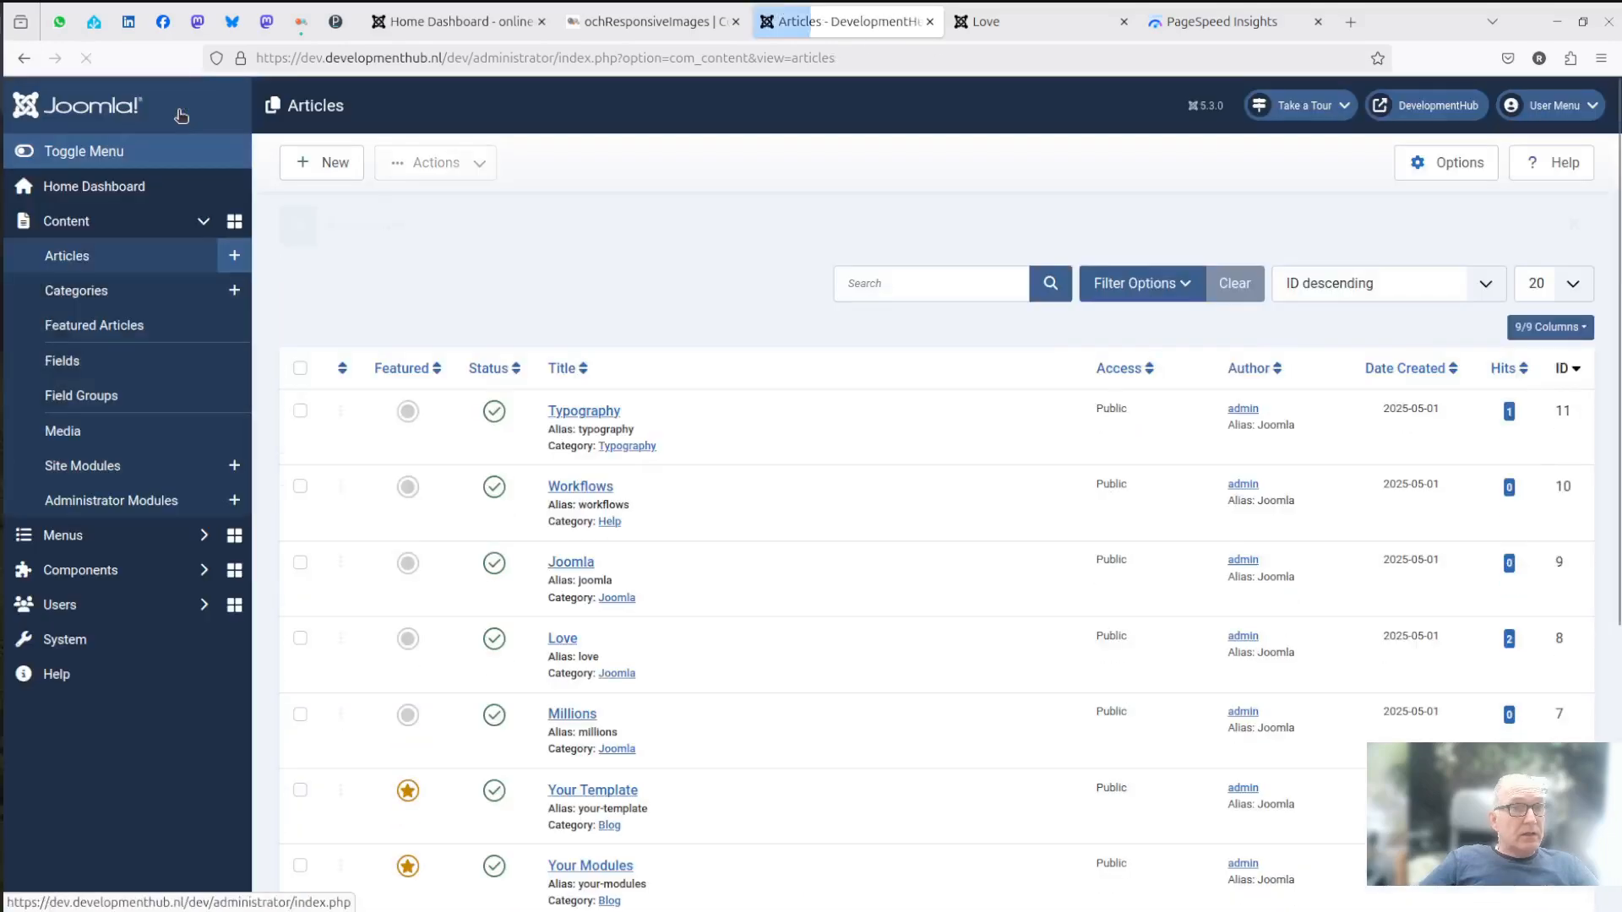
- Reload the Love article on the public site and look over its full article image
left_click(1010, 22)
left_click(87, 59)
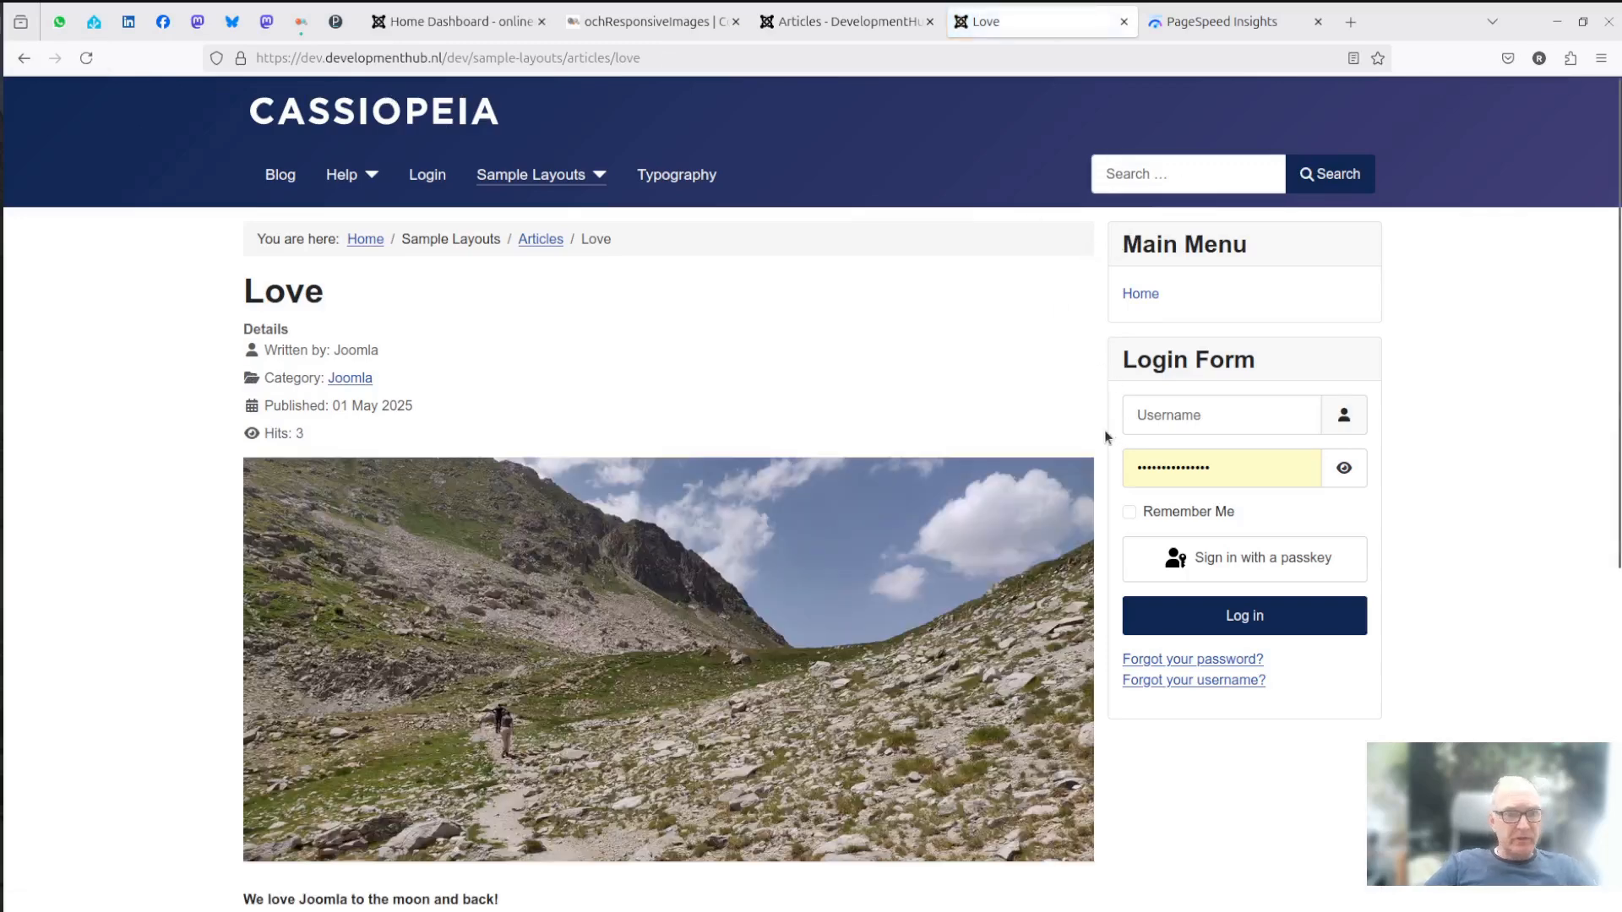
scroll(1108, 431, "down", 2)
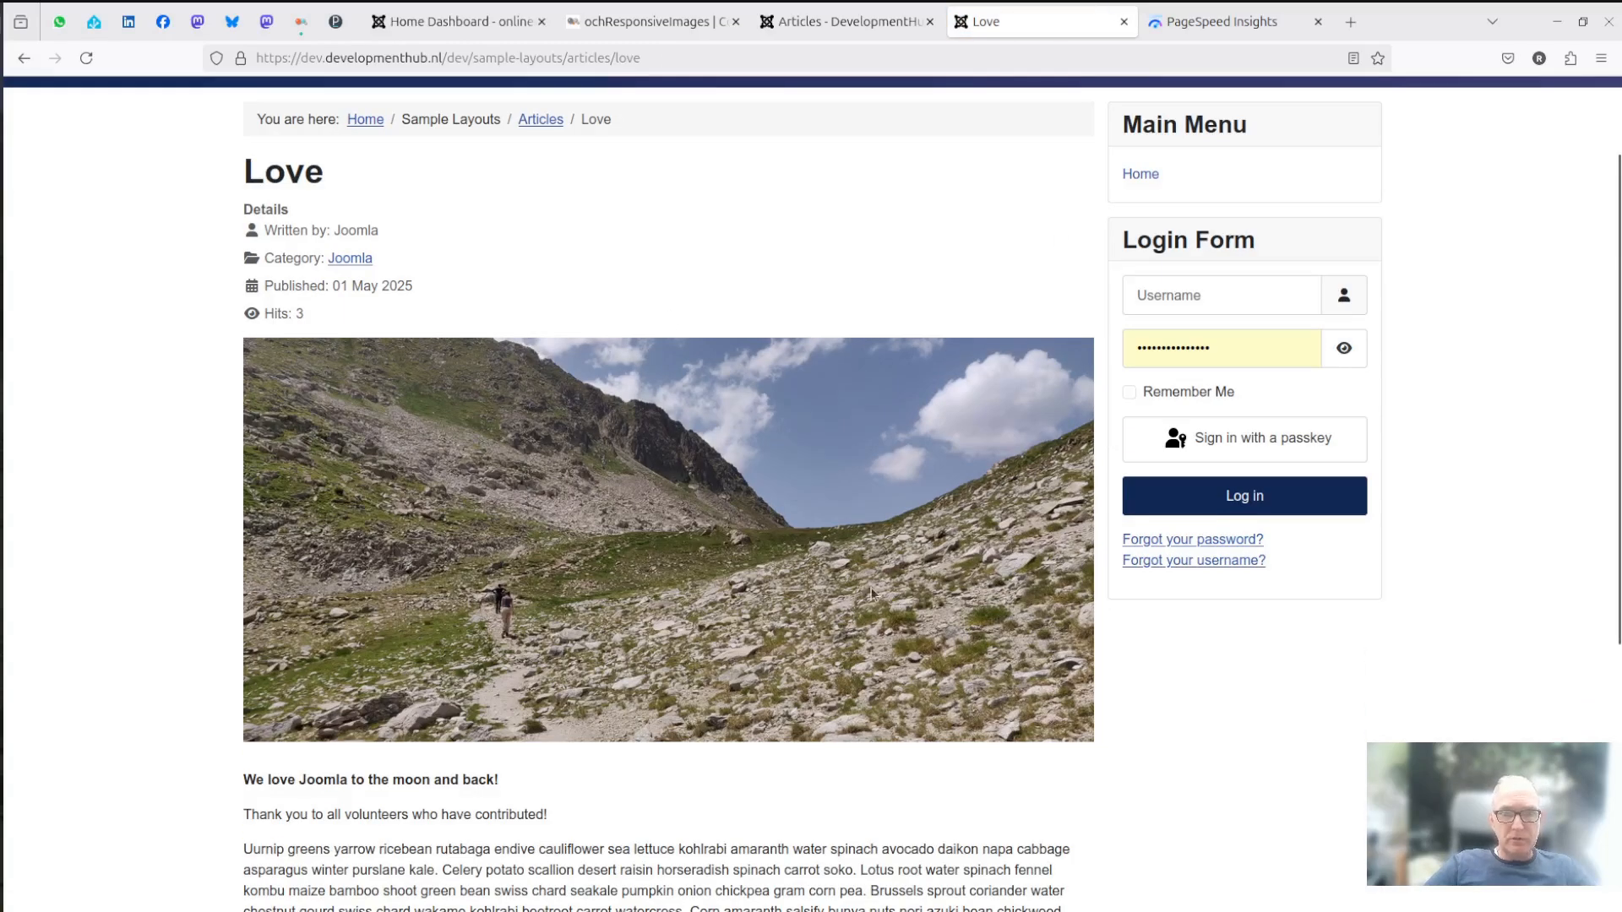
scroll(879, 590, "down", 5)
scroll(879, 591, "up", 3)
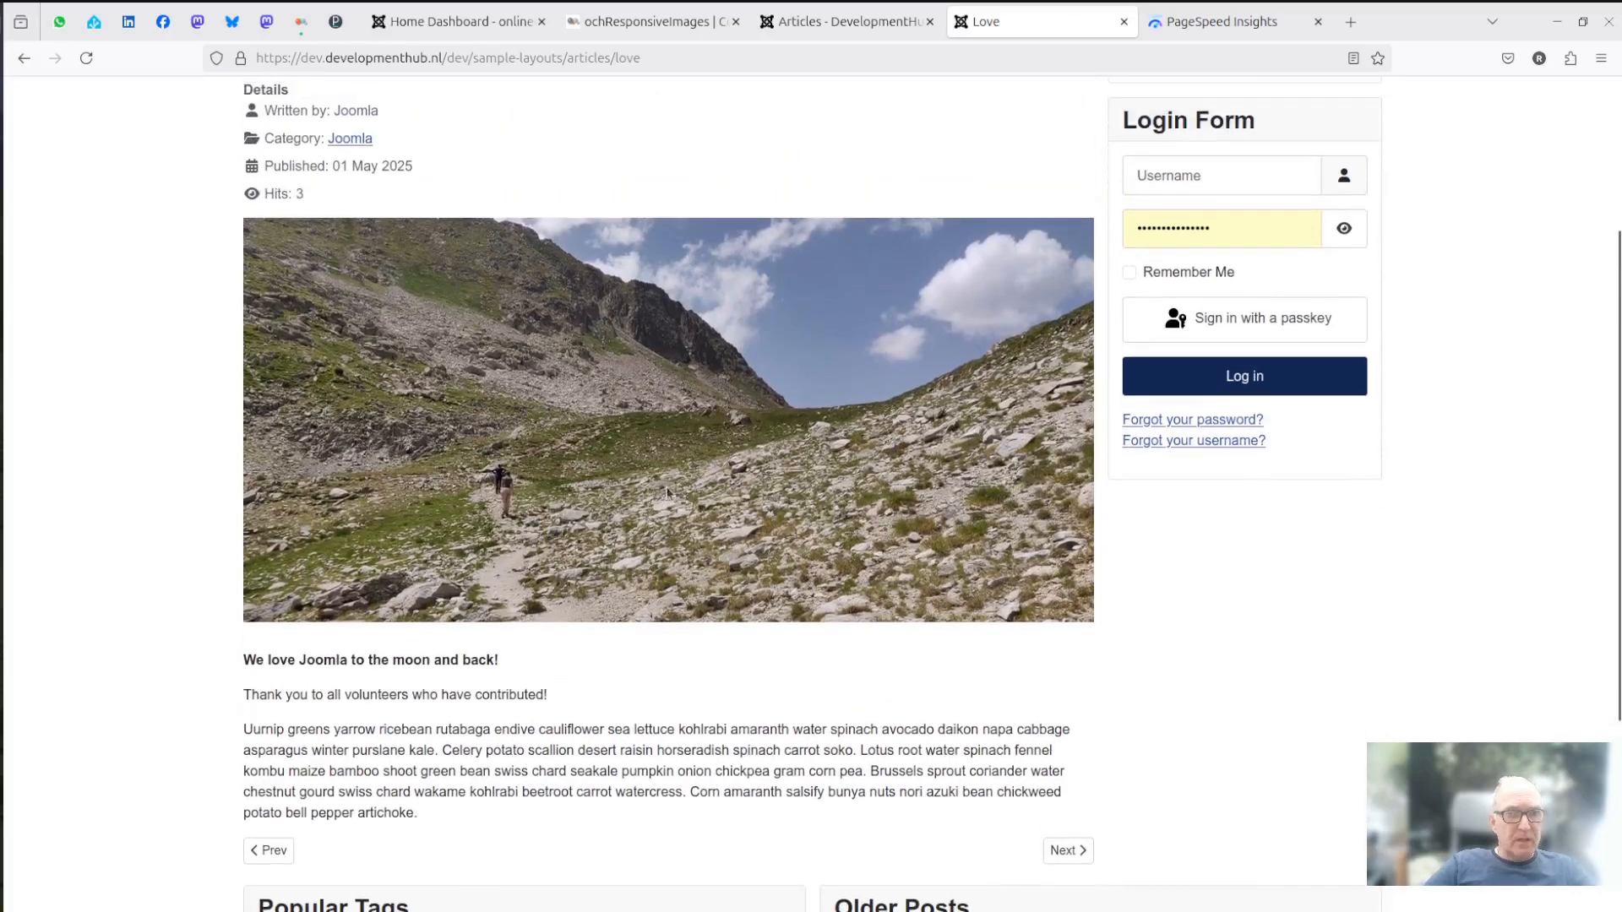
- Inspect the mountain photo's img element in the browser's developer tools
right_click(502, 301)
left_click(583, 517)
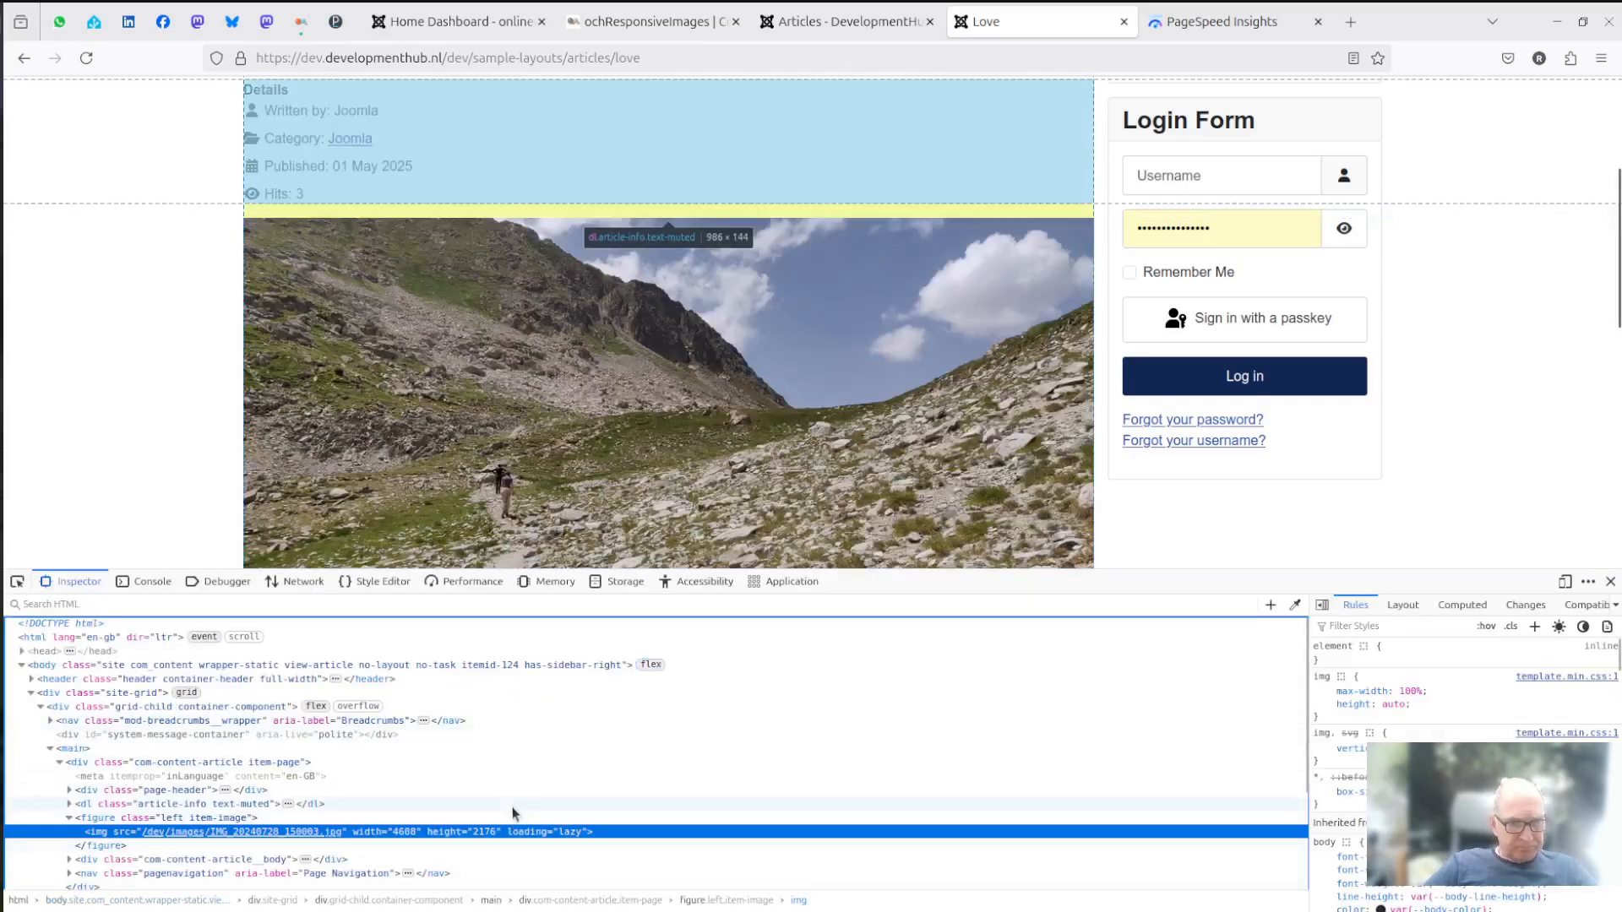
mouse_move(306, 723)
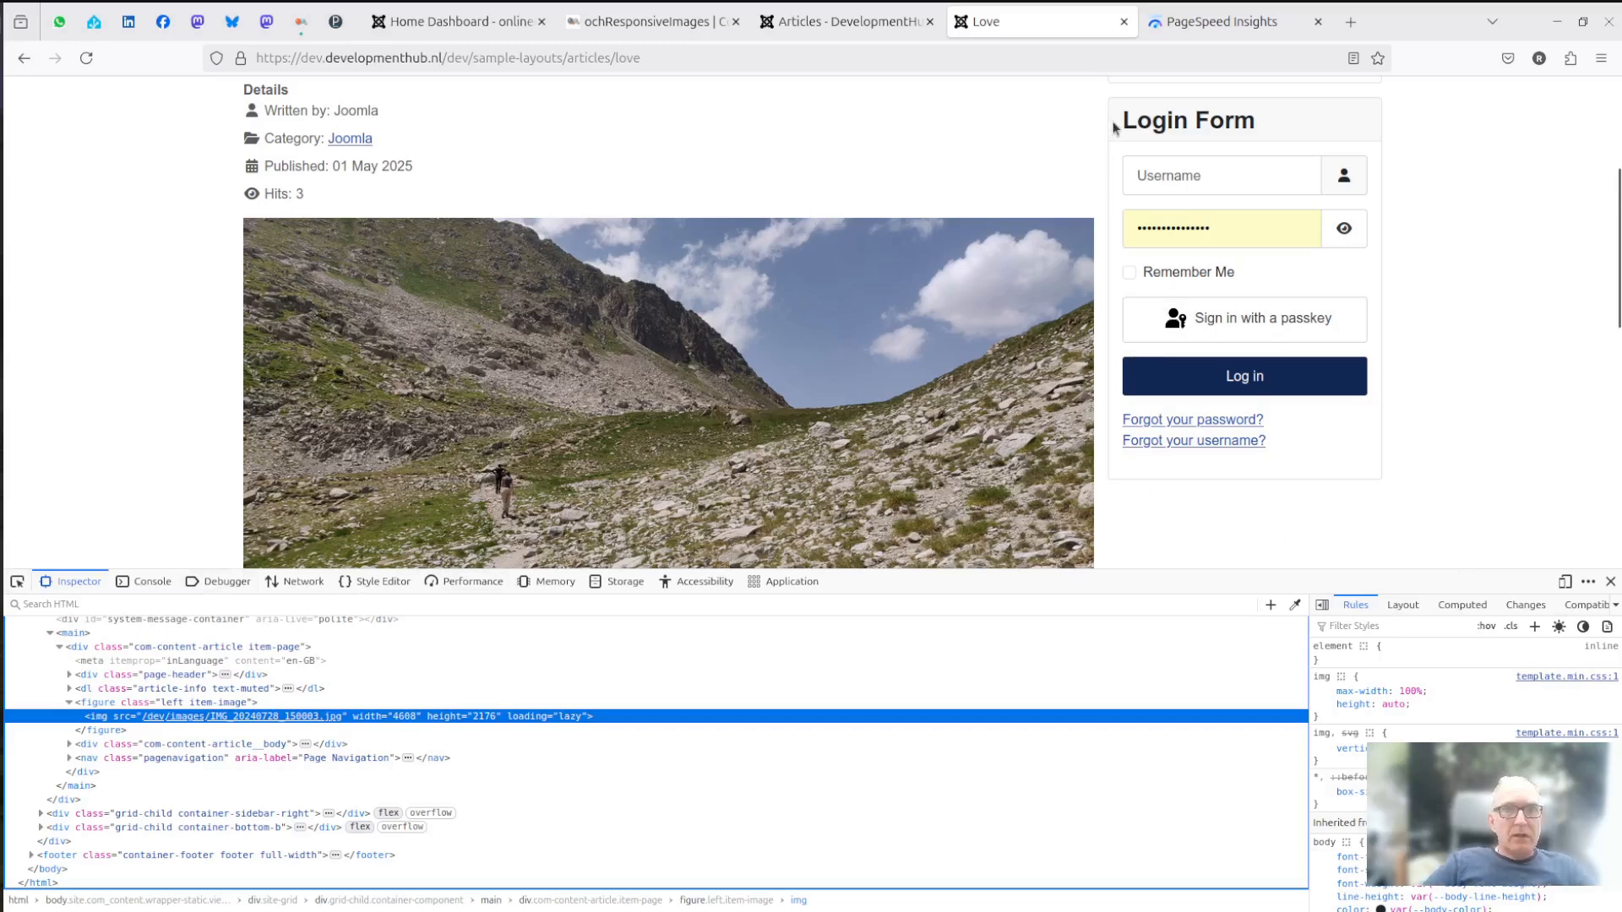
left_click_drag(649, 61, 250, 49)
key("ctrl+c")
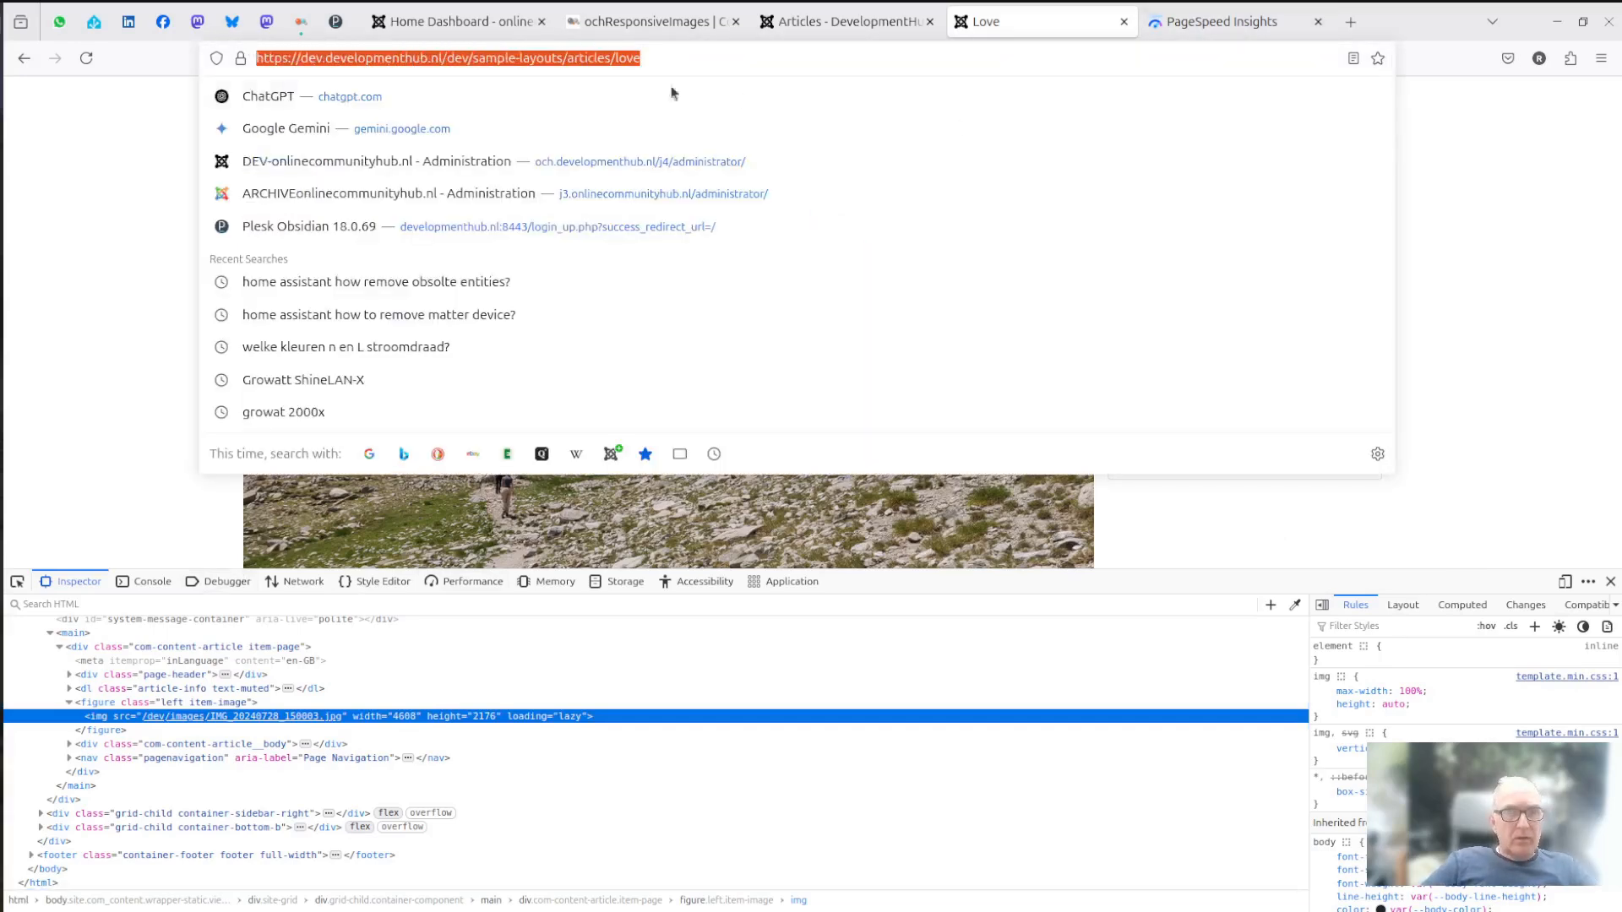
left_click(1213, 30)
left_click(647, 164)
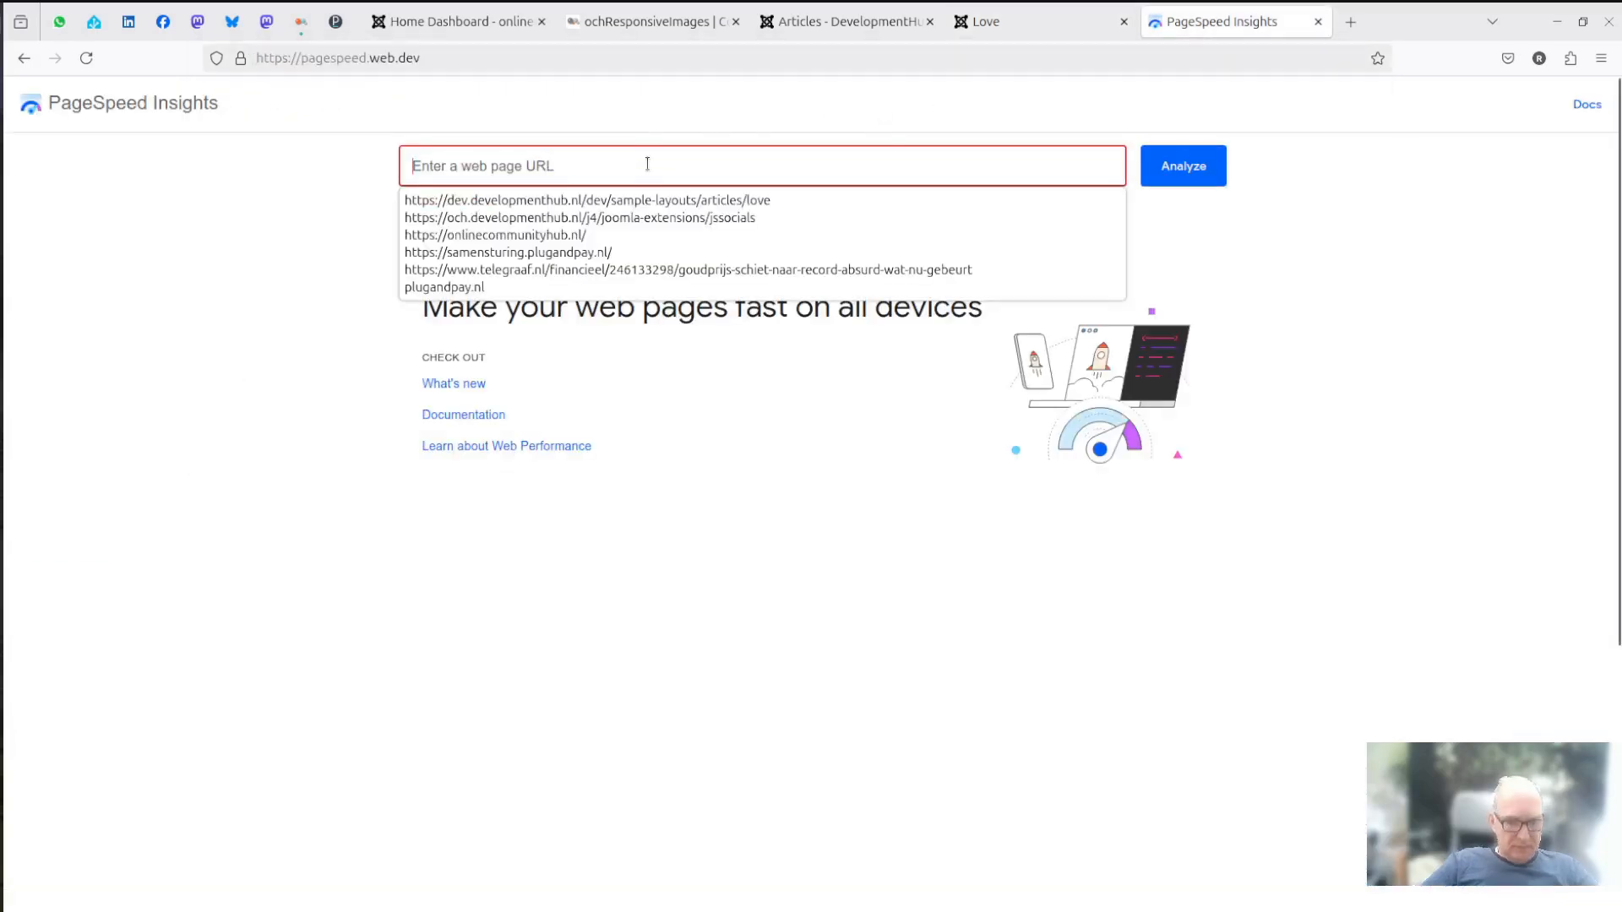
key("ctrl+v")
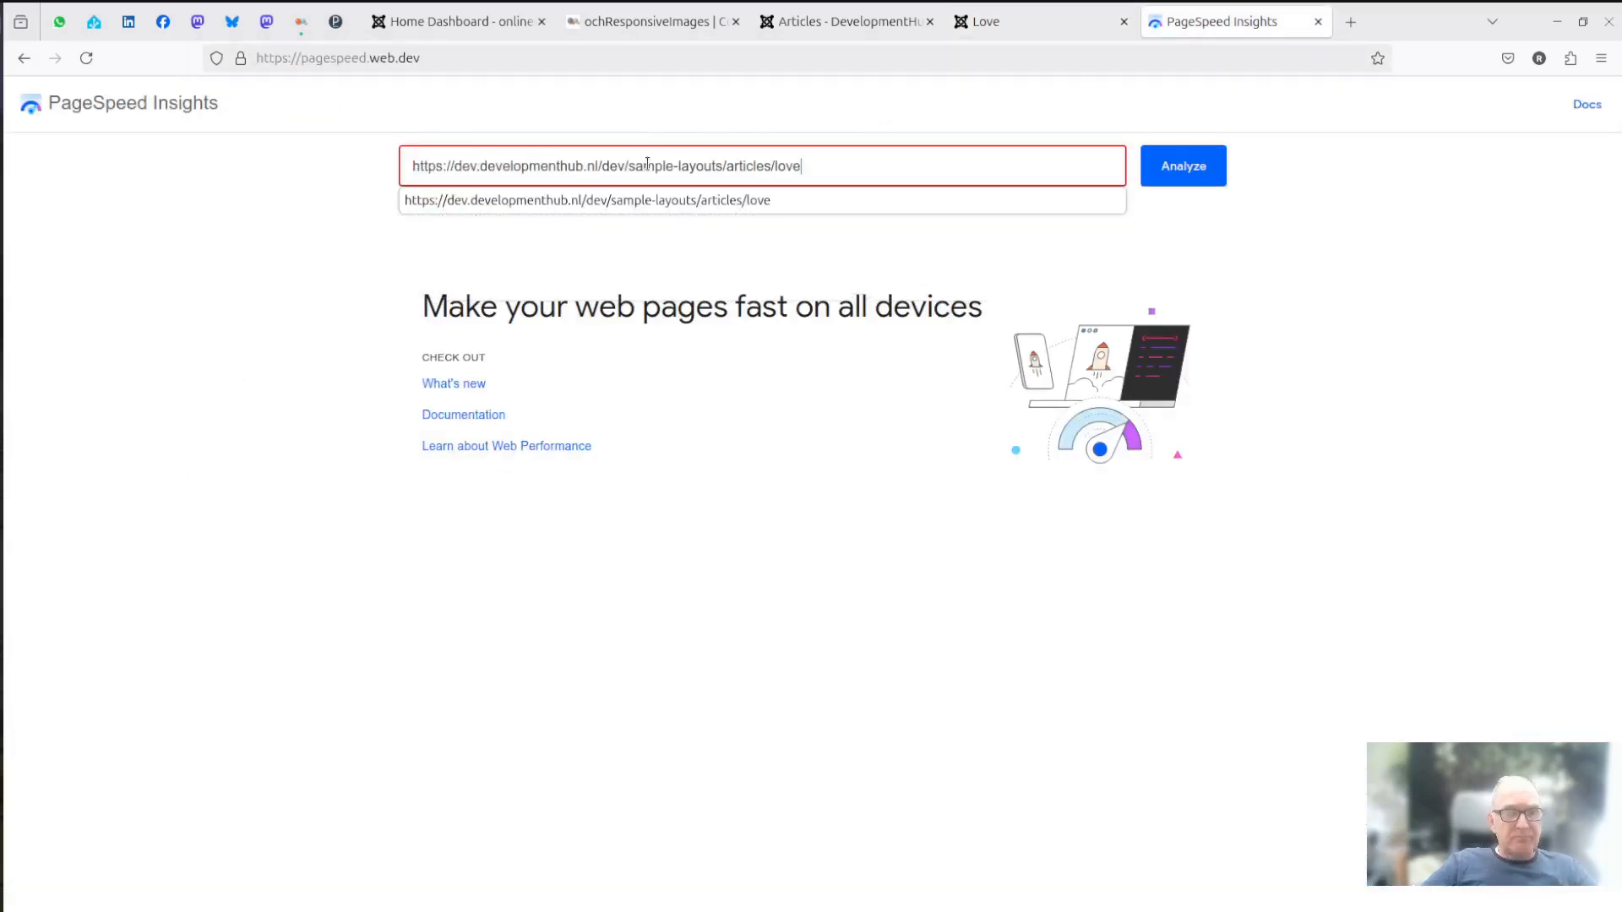
left_click(1198, 168)
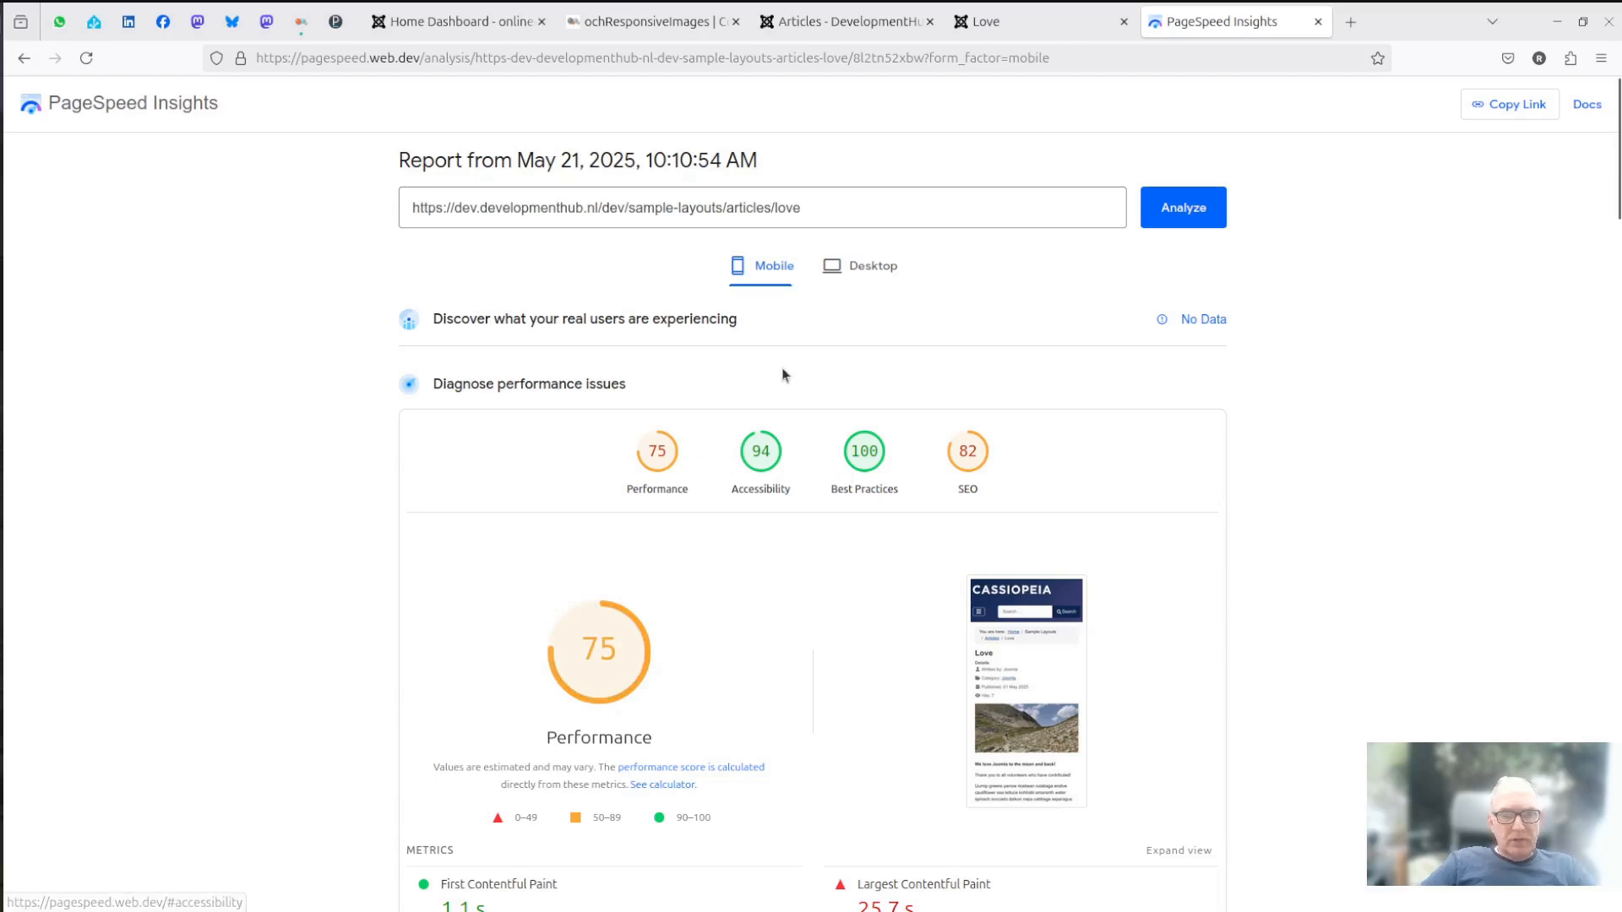
- Examine the mobile report's category scores, performance metrics and image-related diagnostics
scroll(1382, 414, "down", 2)
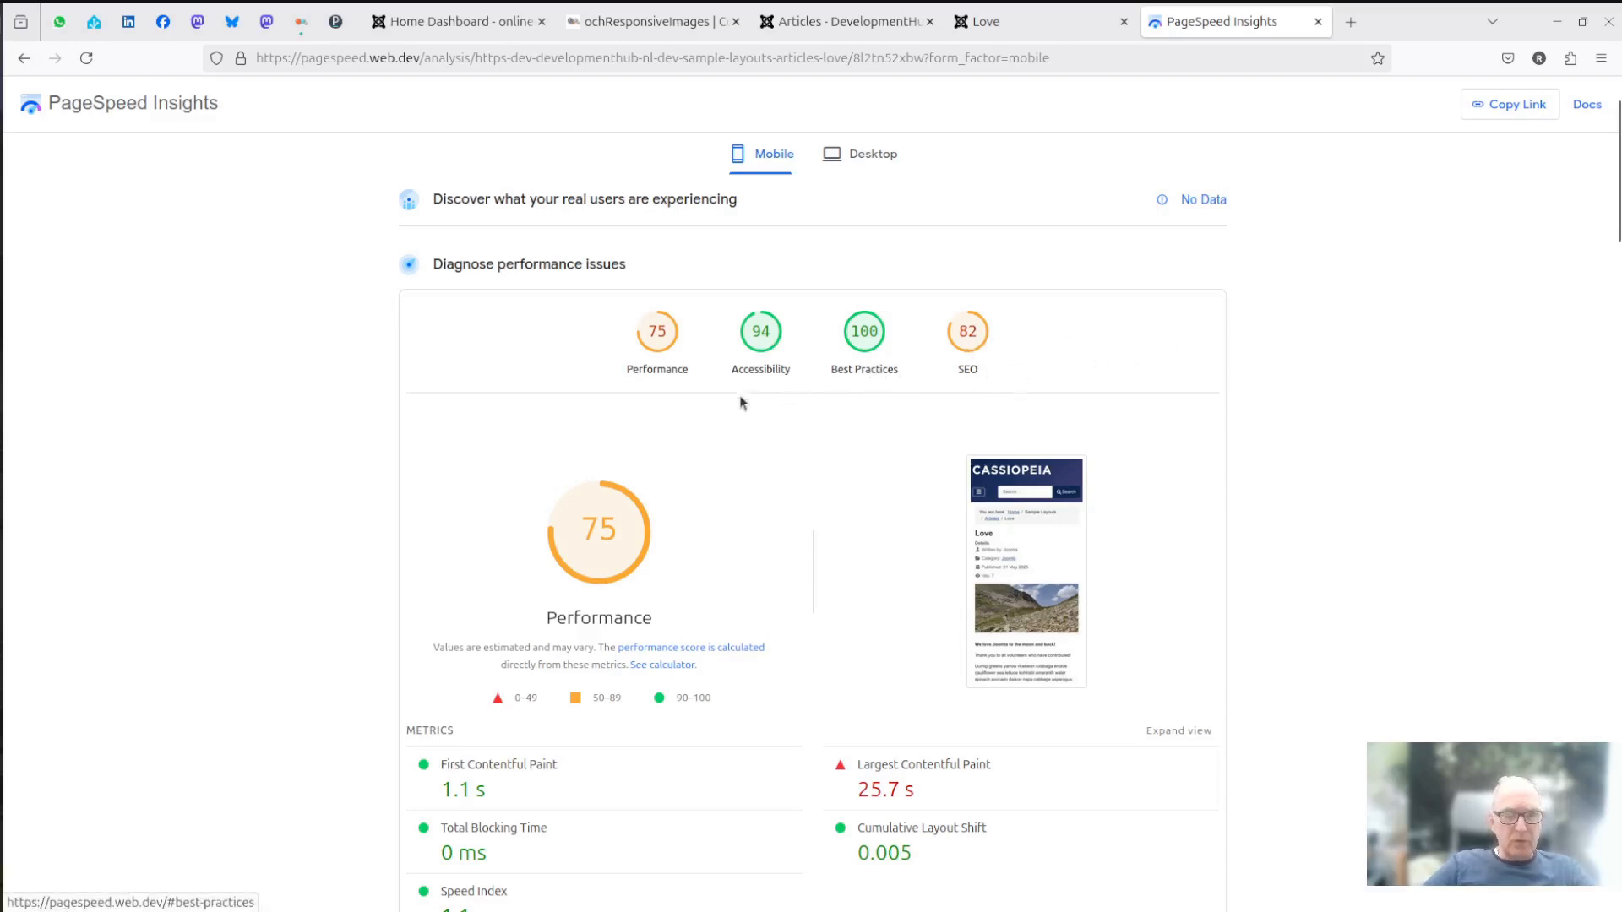
scroll(838, 439, "down", 3)
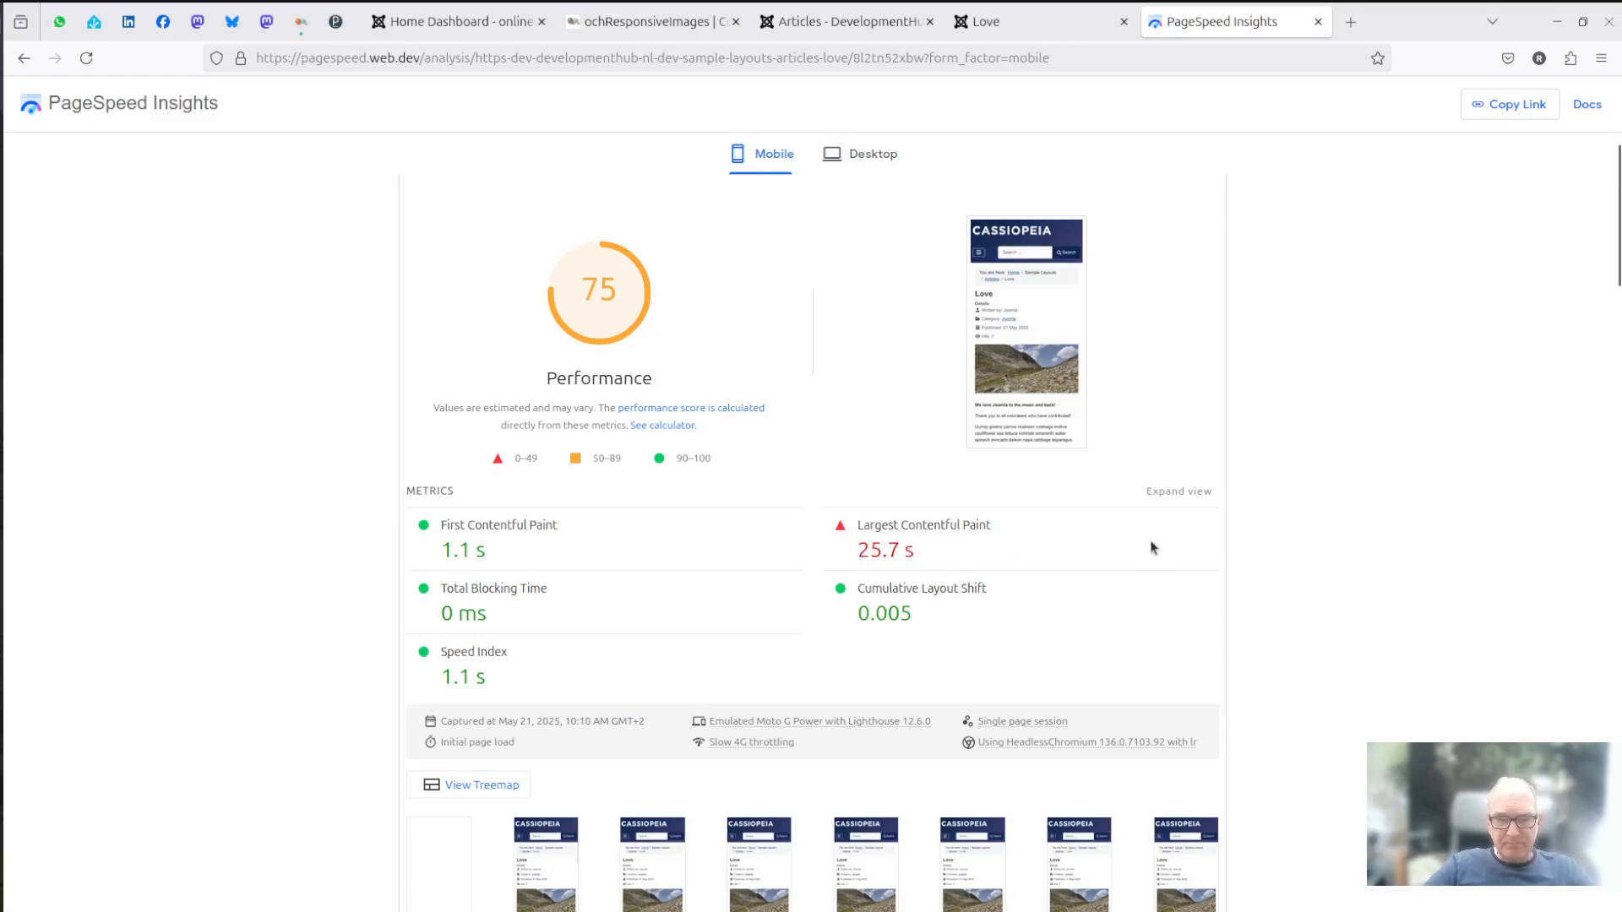
scroll(1150, 548, "down", 7)
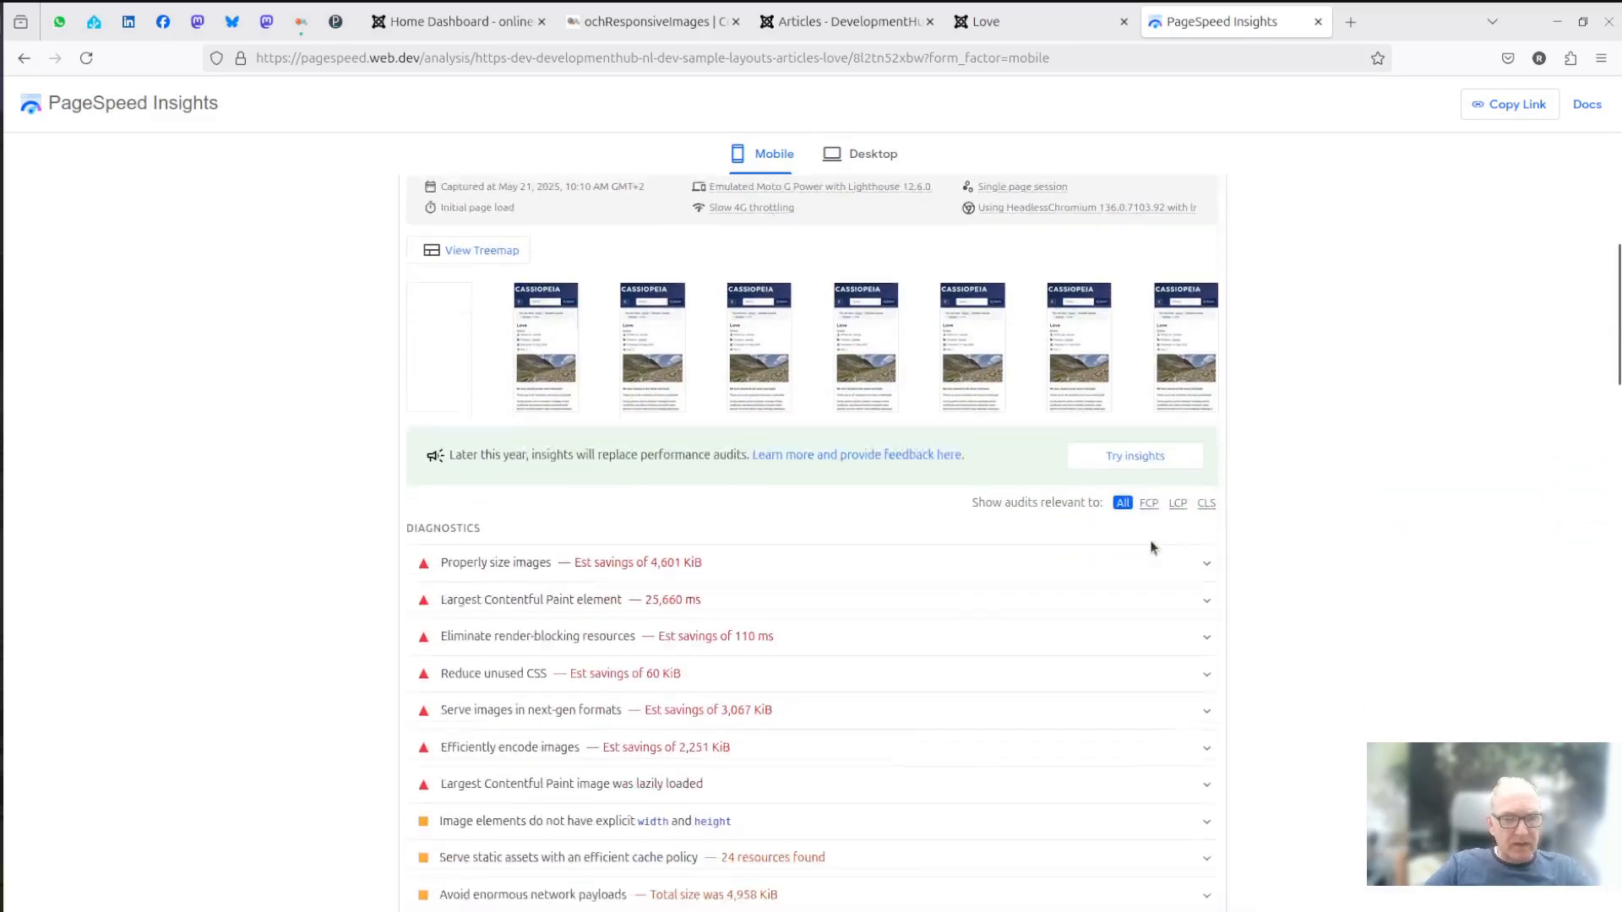
scroll(1093, 547, "down", 2)
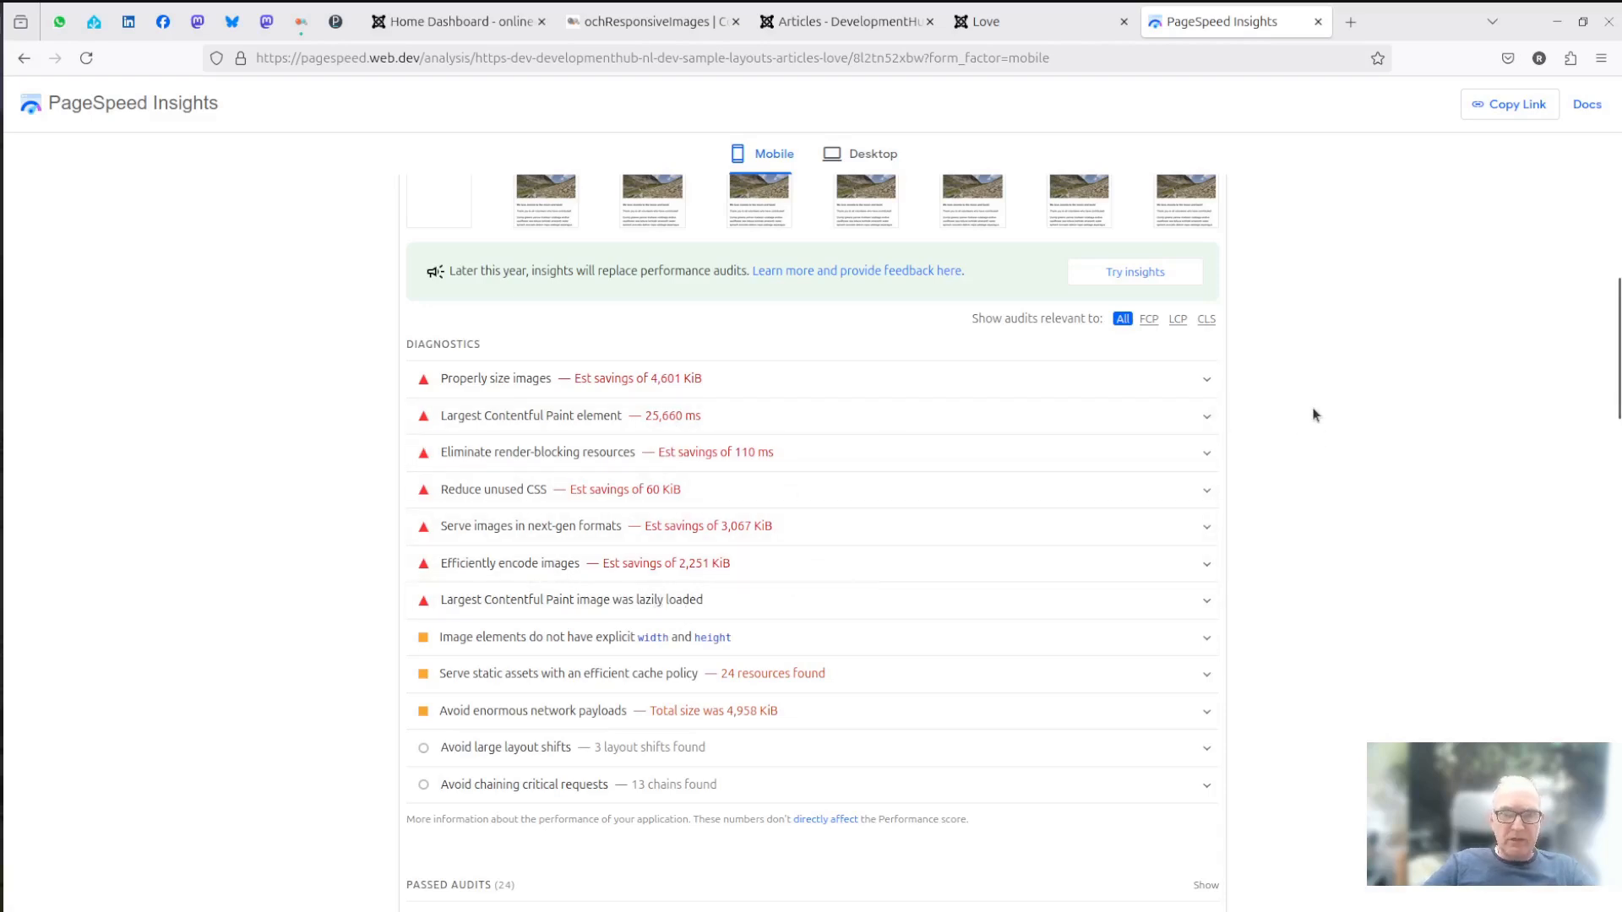
scroll(1314, 415, "up", 2)
scroll(1312, 415, "up", 12)
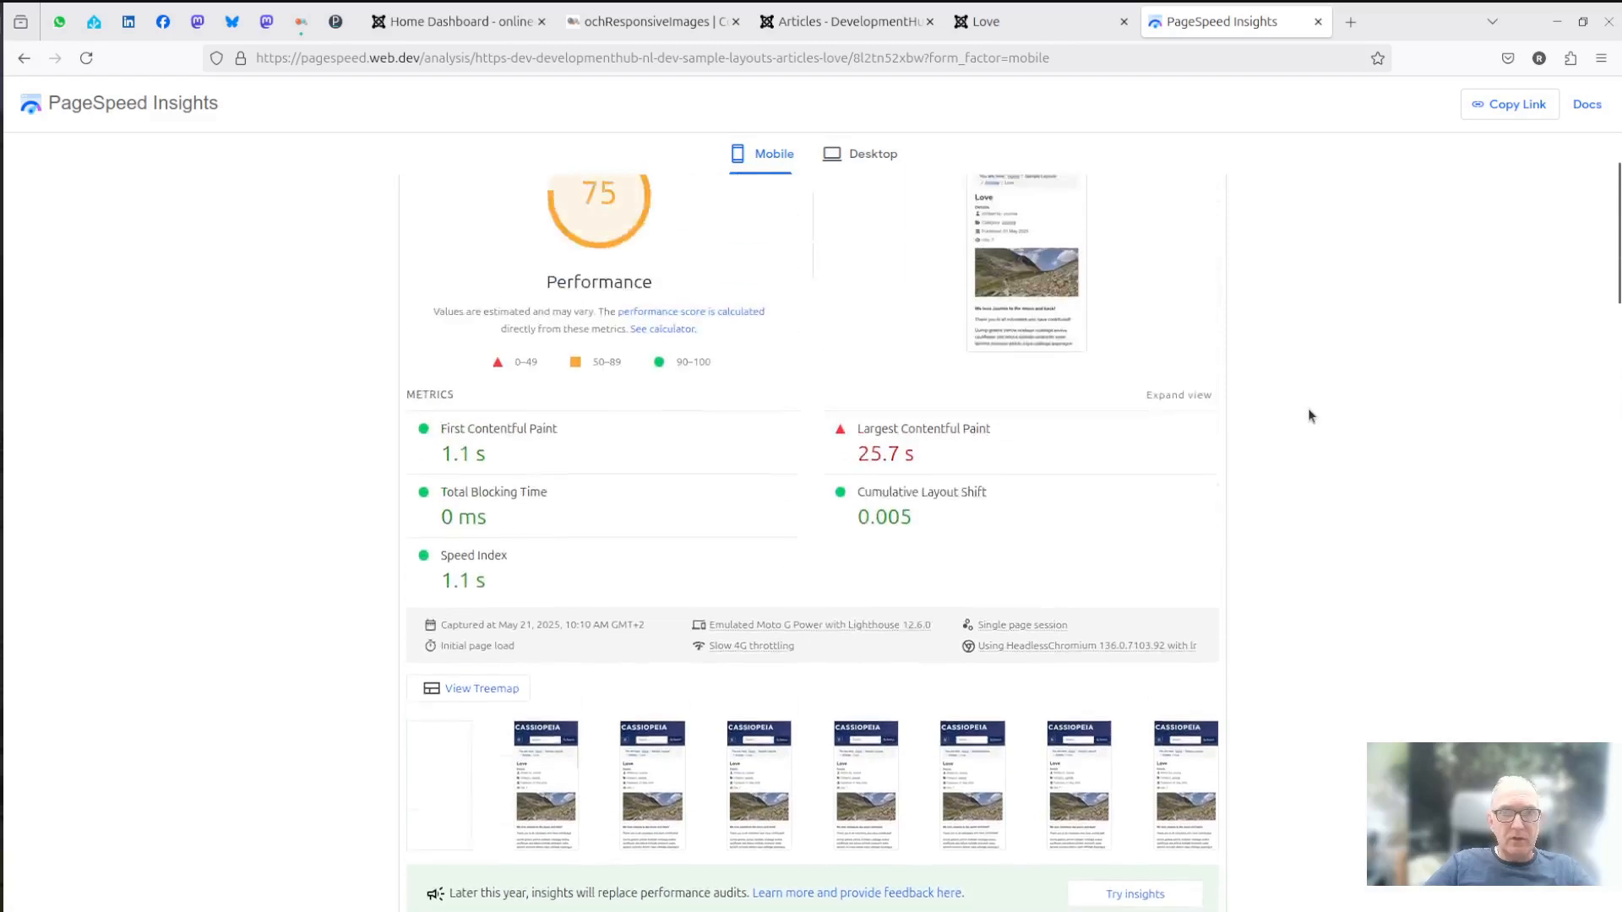
scroll(1308, 415, "up", 2)
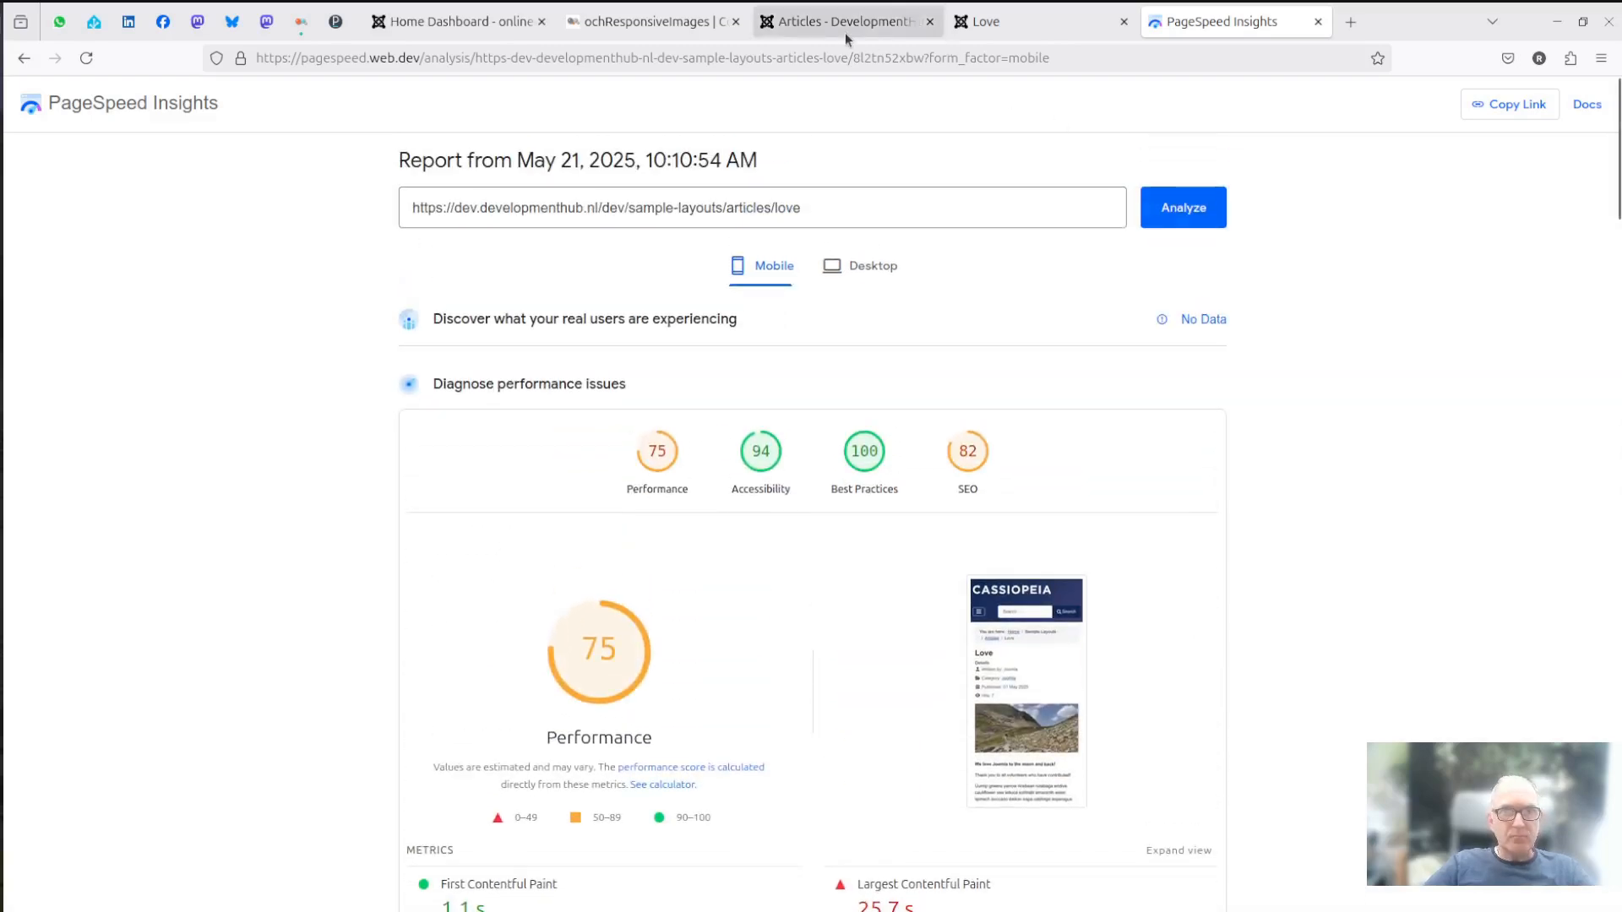
mouse_move(845, 31)
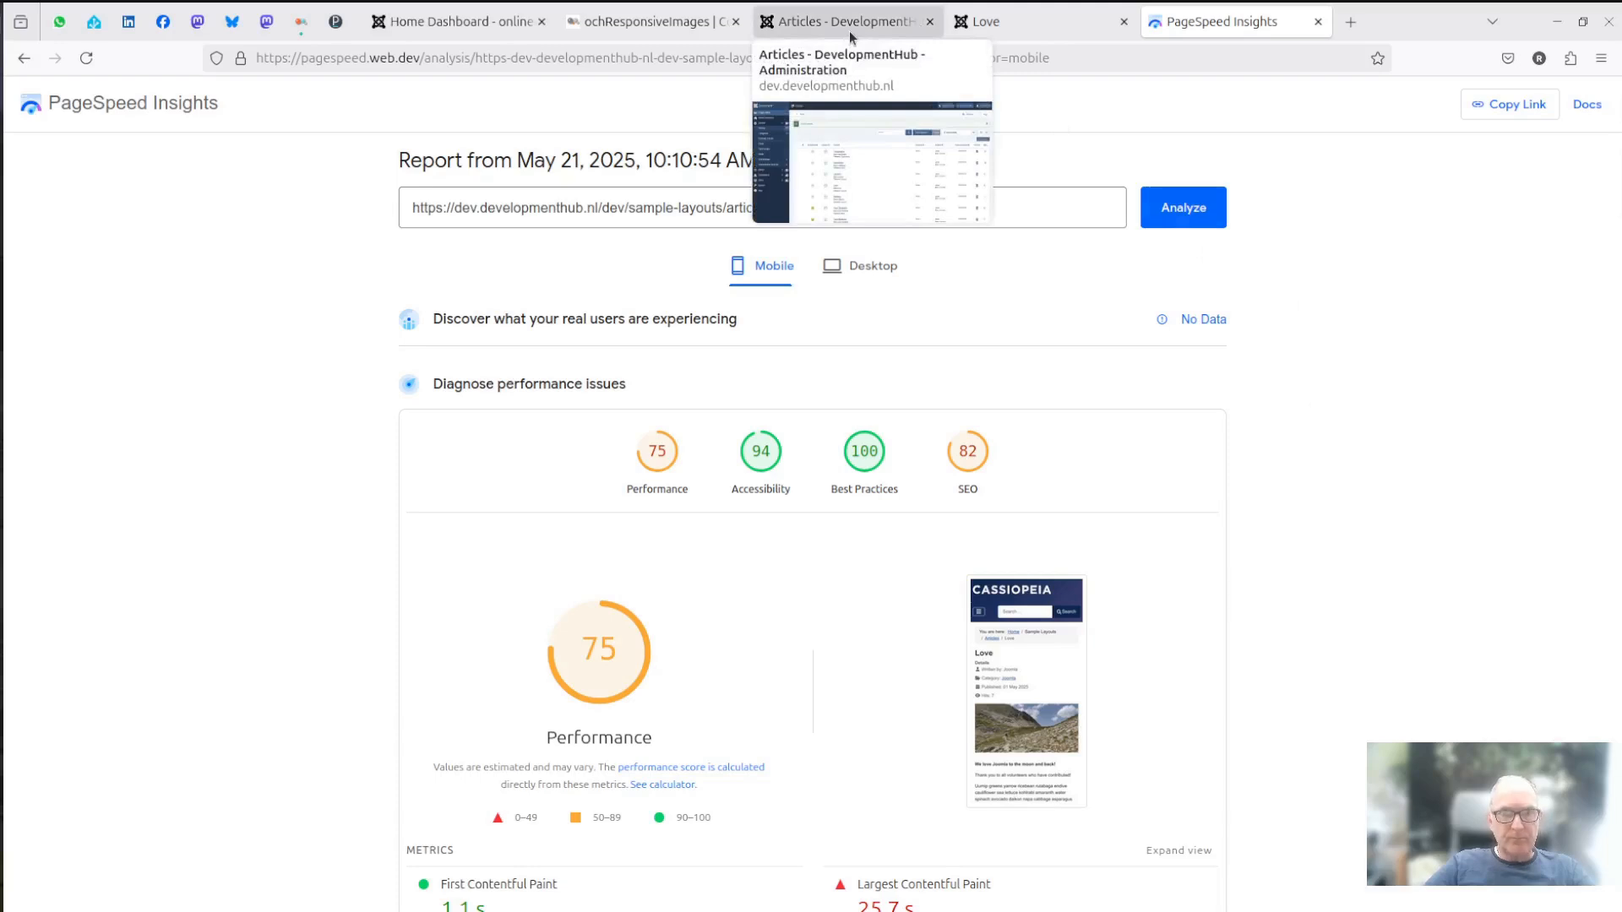
- Switch to the Joomla administrator and install the ochResponsiveImages plugin by uploading its package file
left_click(849, 25)
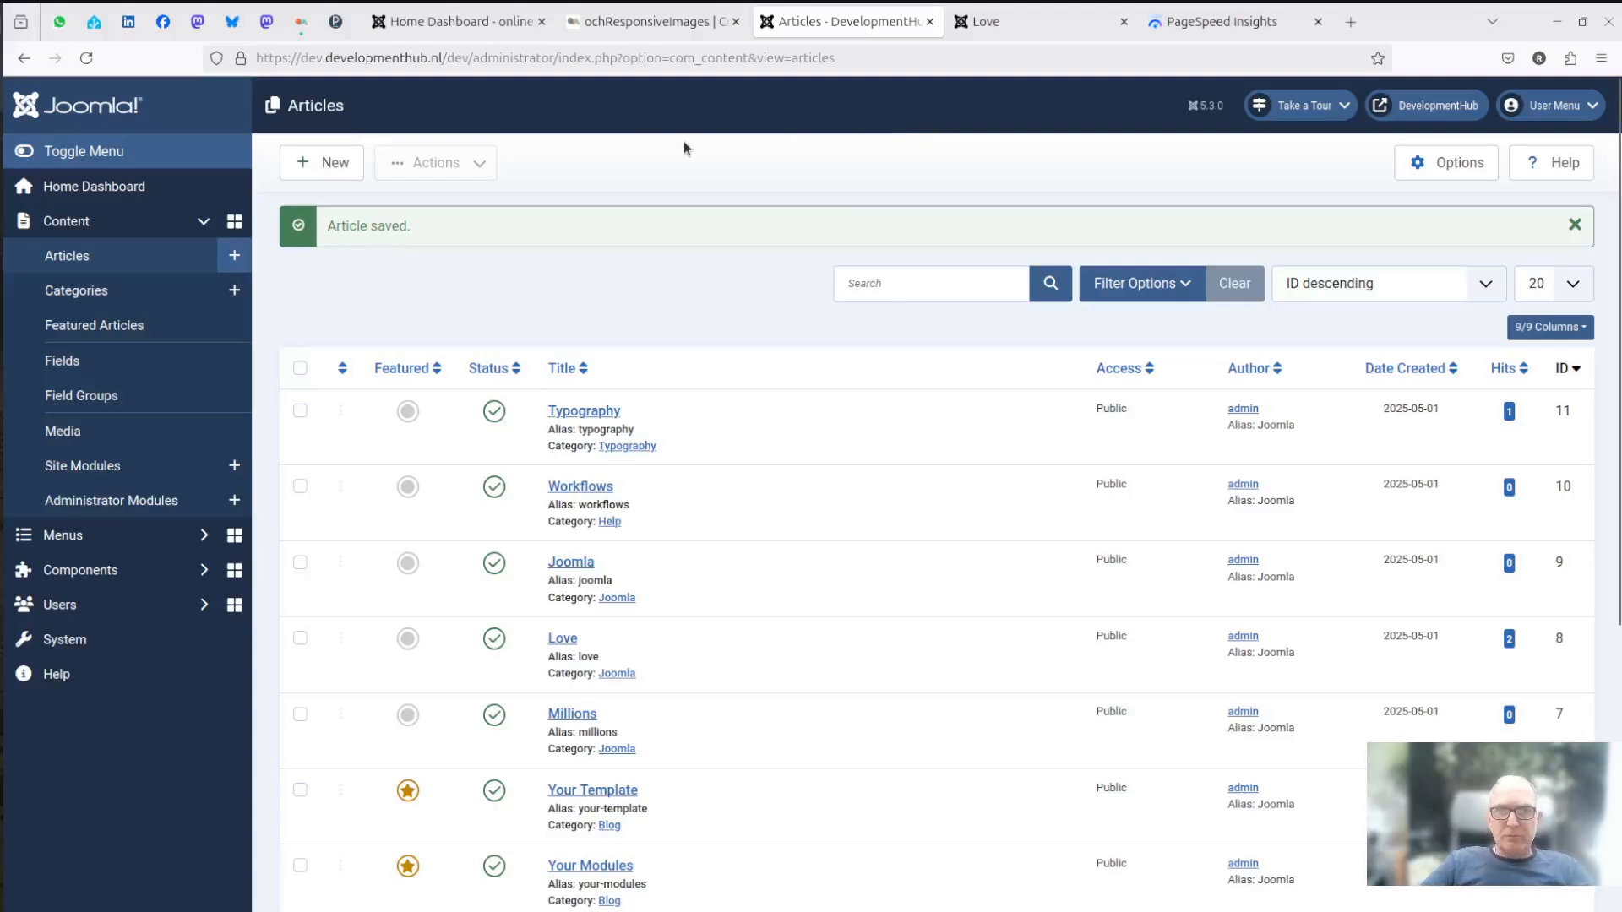
left_click(74, 642)
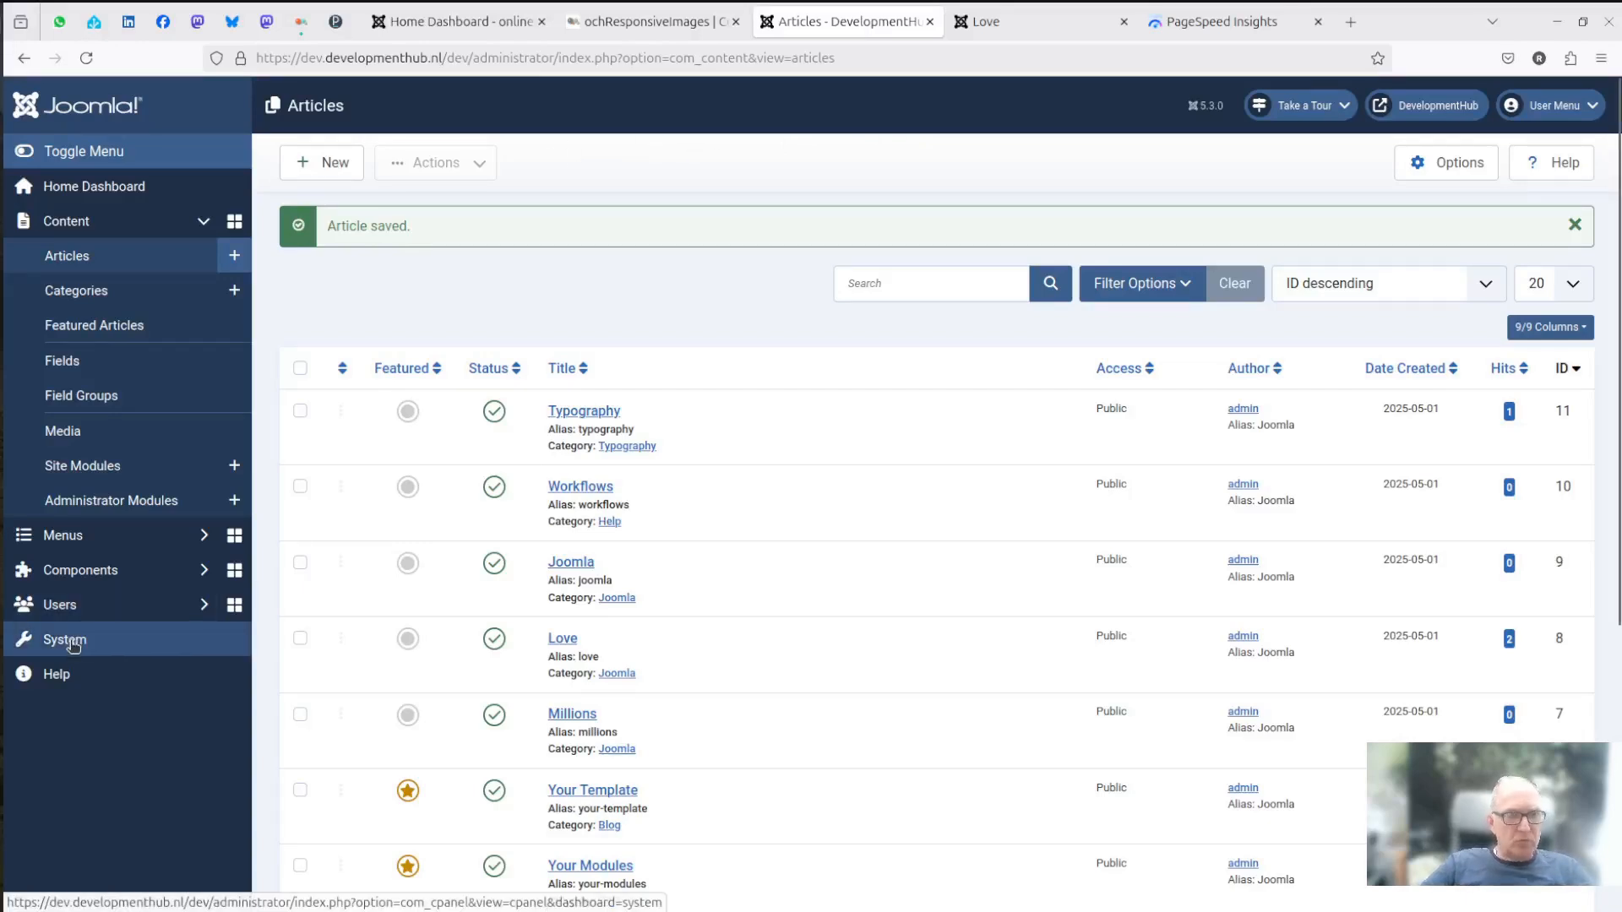
left_click(342, 324)
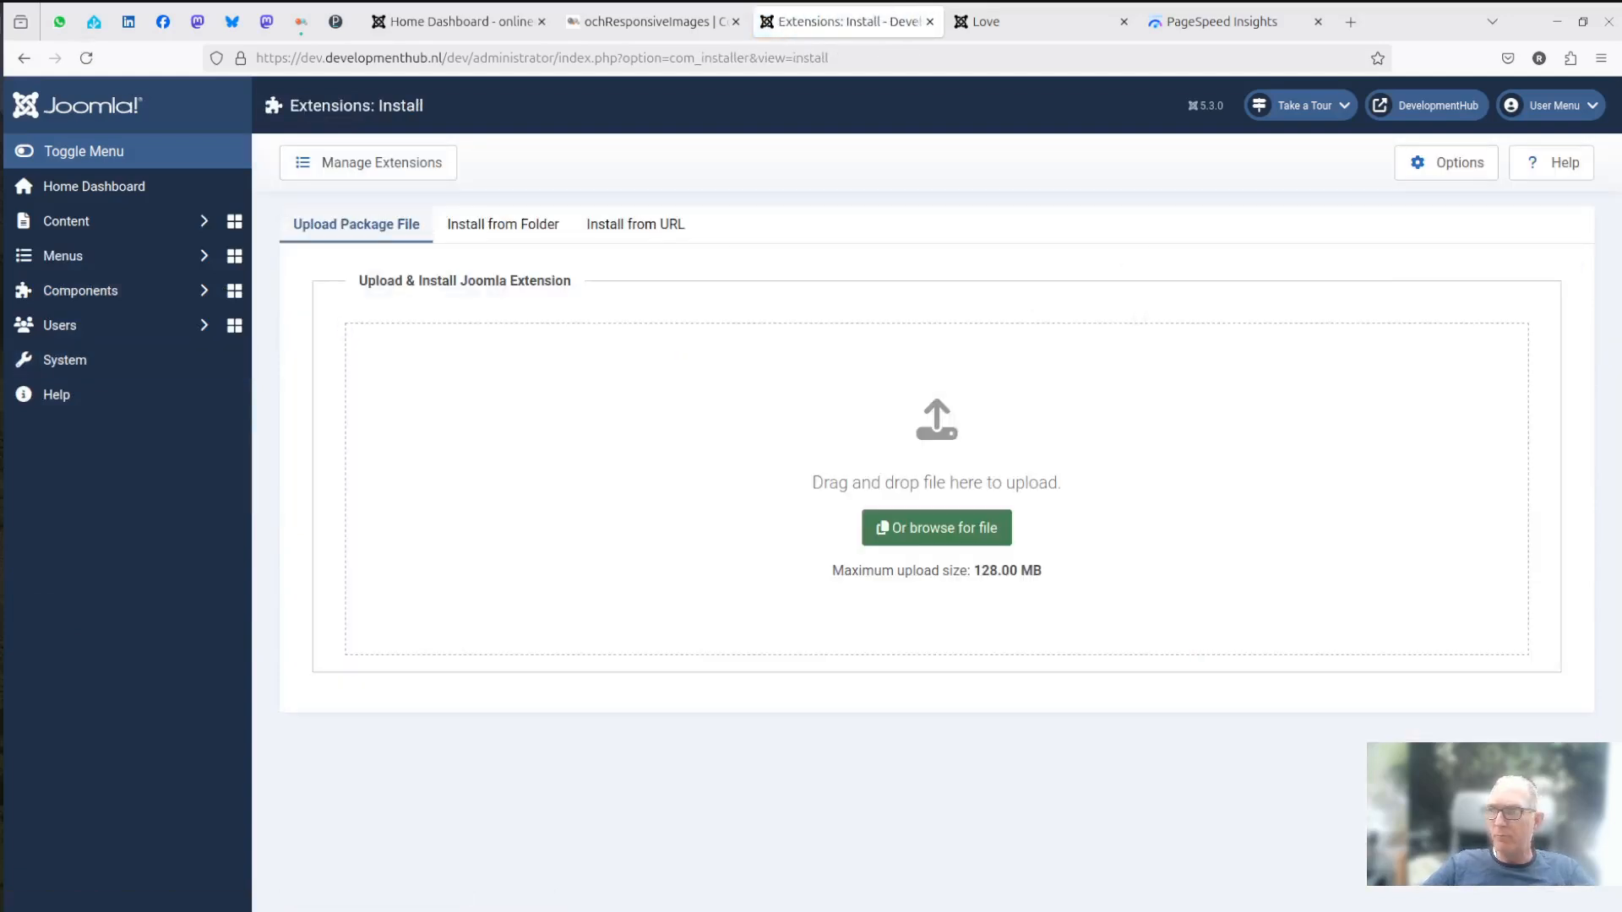
left_click_drag(1621, 541, 794, 437)
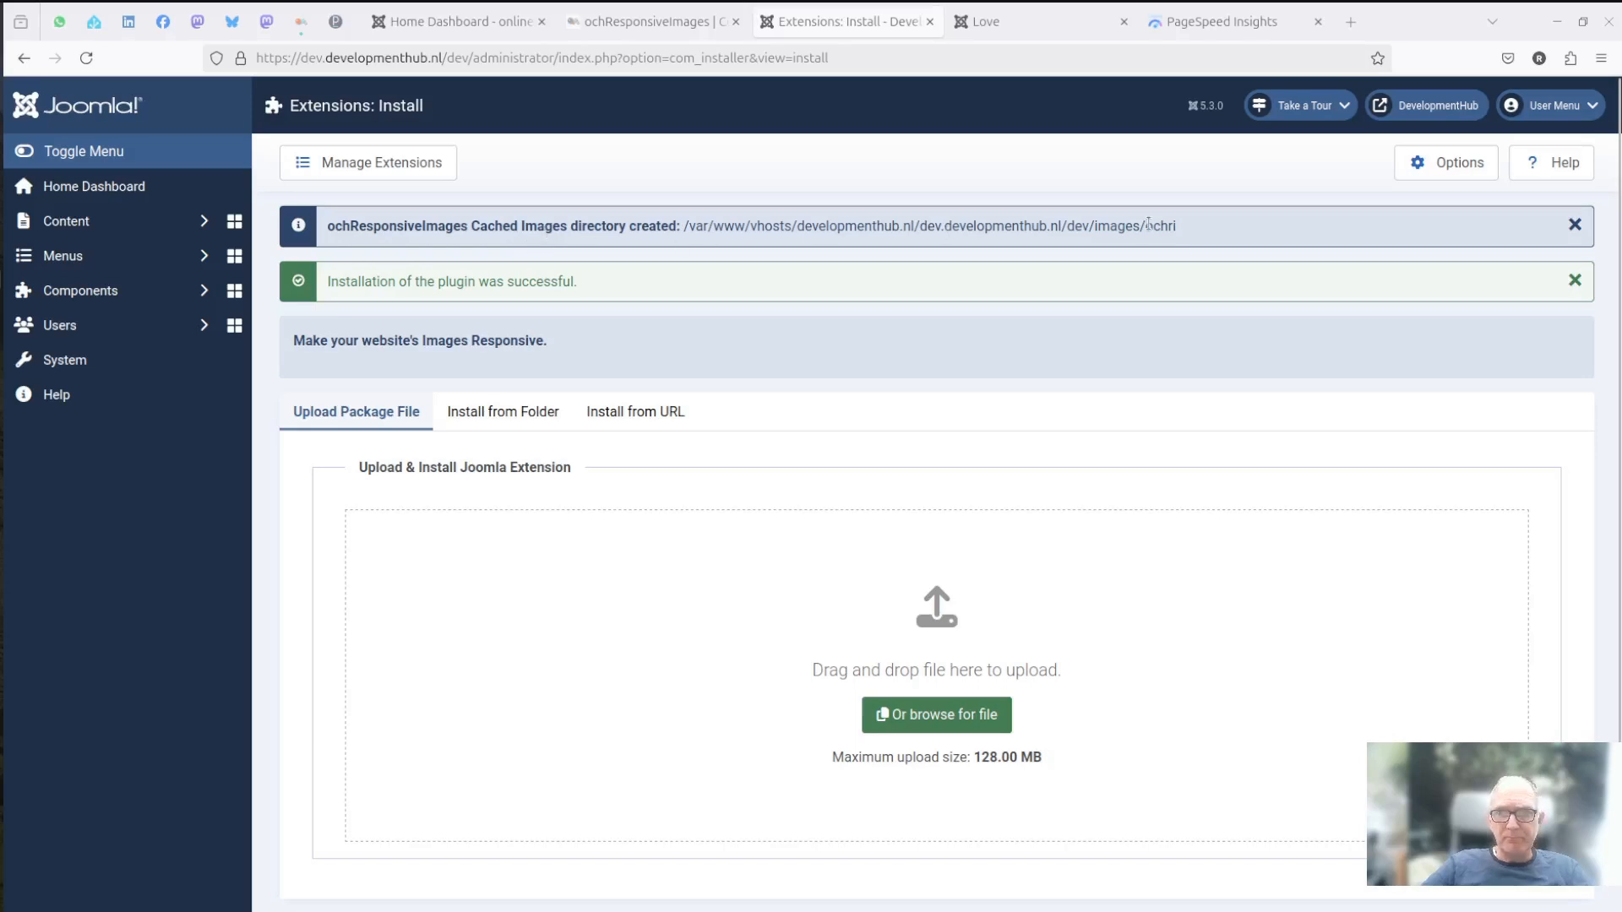
left_click_drag(1147, 225, 1180, 230)
left_click(1120, 228)
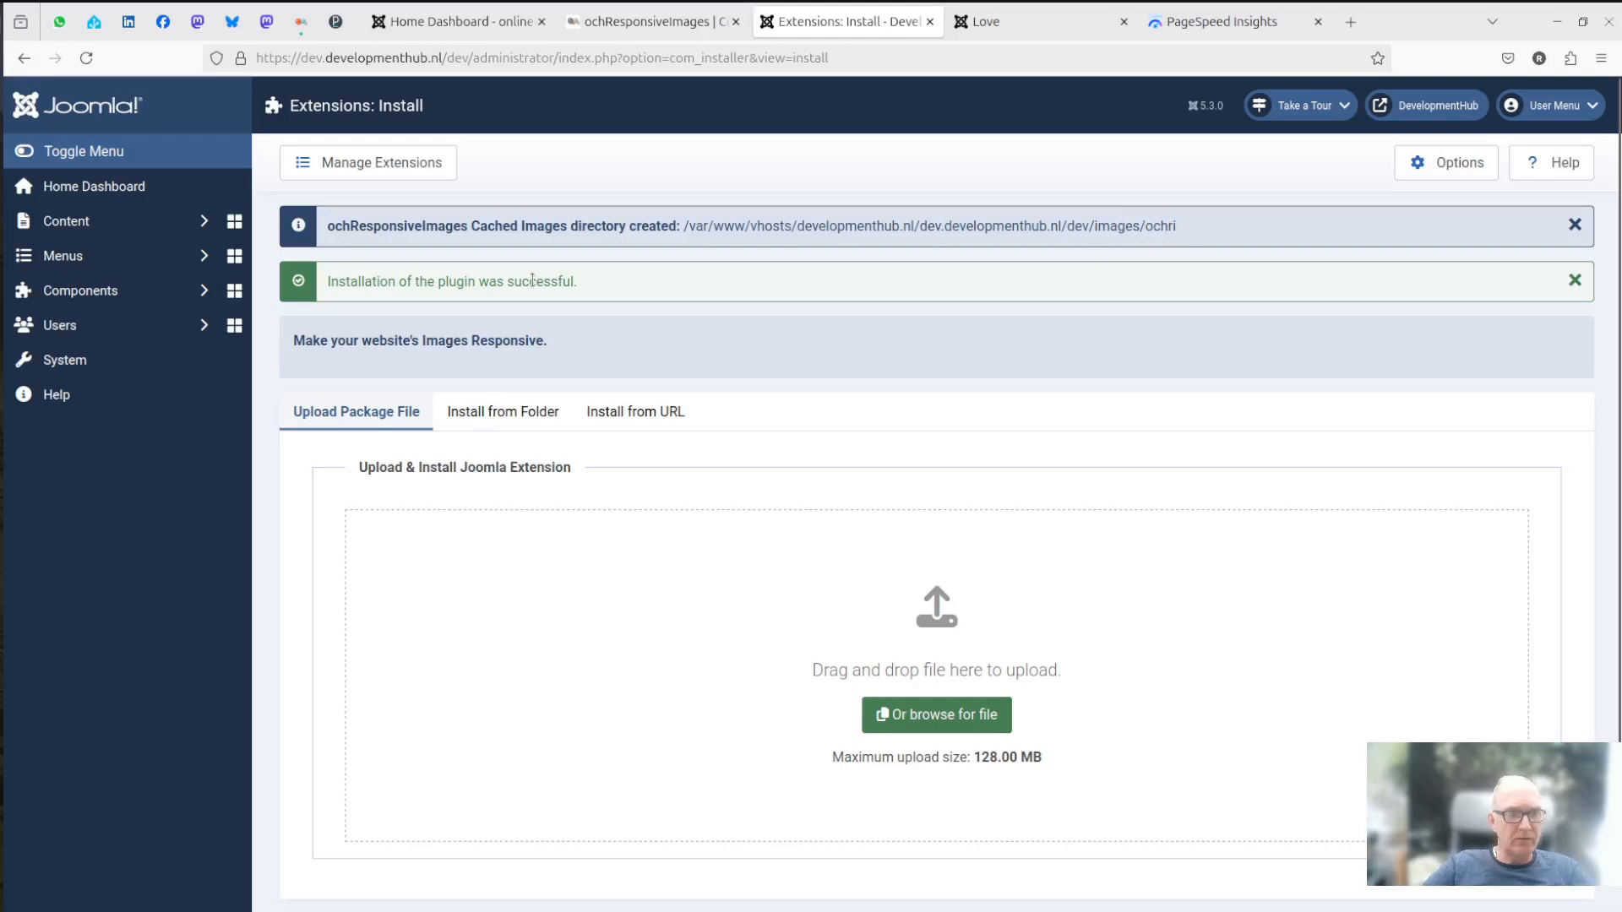
- Search the installed plugins for "och" and open the System - ochResponsiveImages plugin's settings
left_click(94, 365)
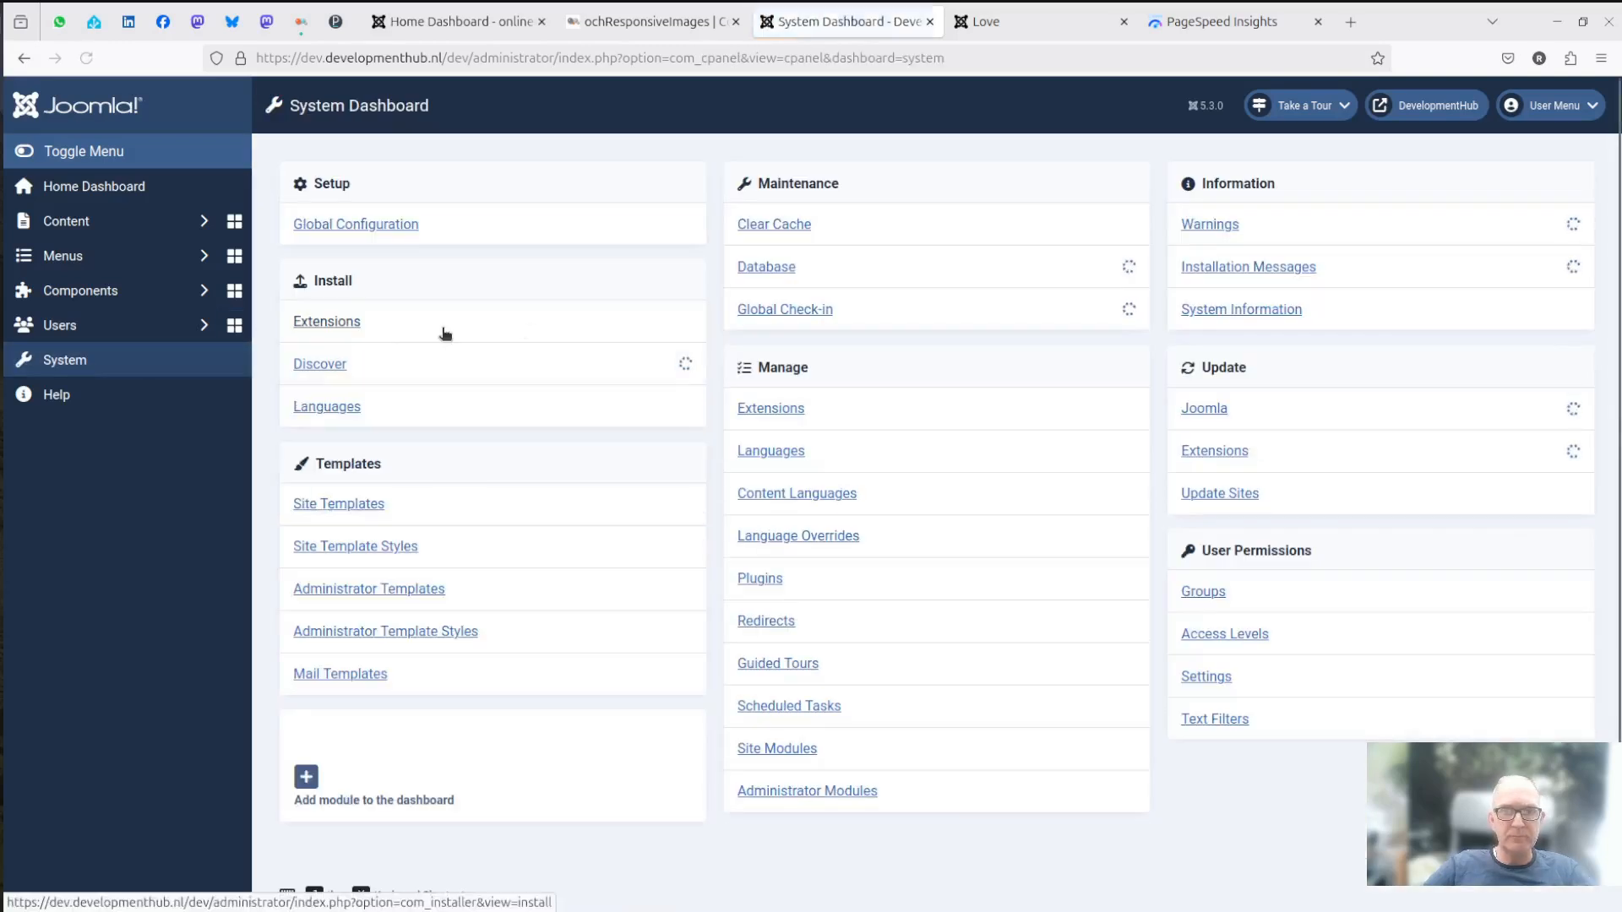
left_click(760, 579)
left_click(1003, 229)
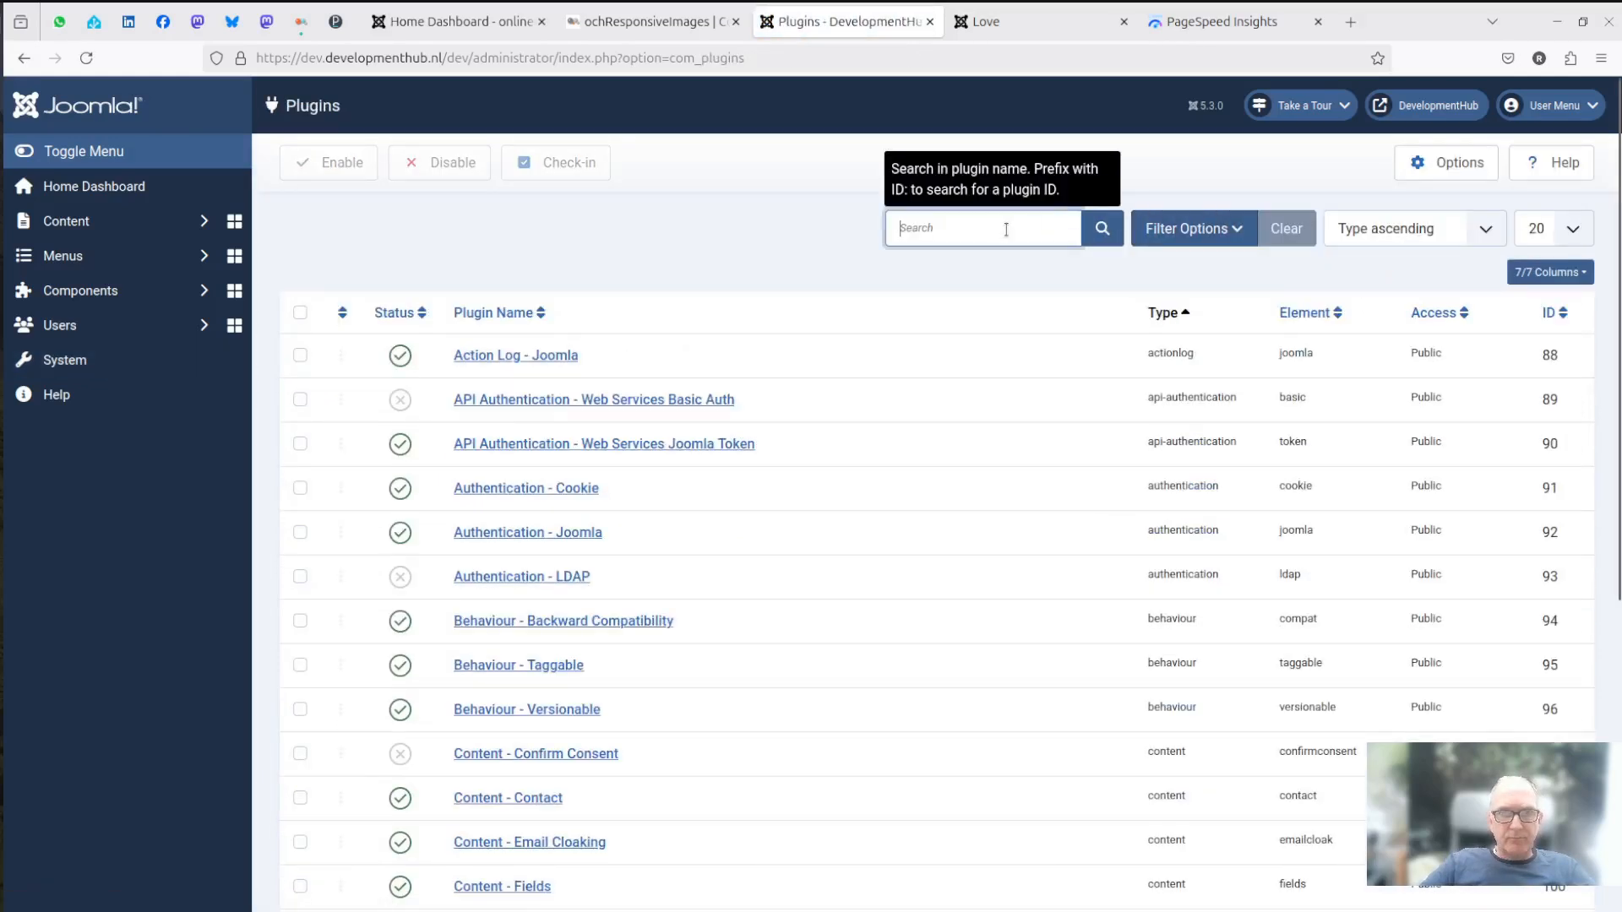
type("och")
key("Return")
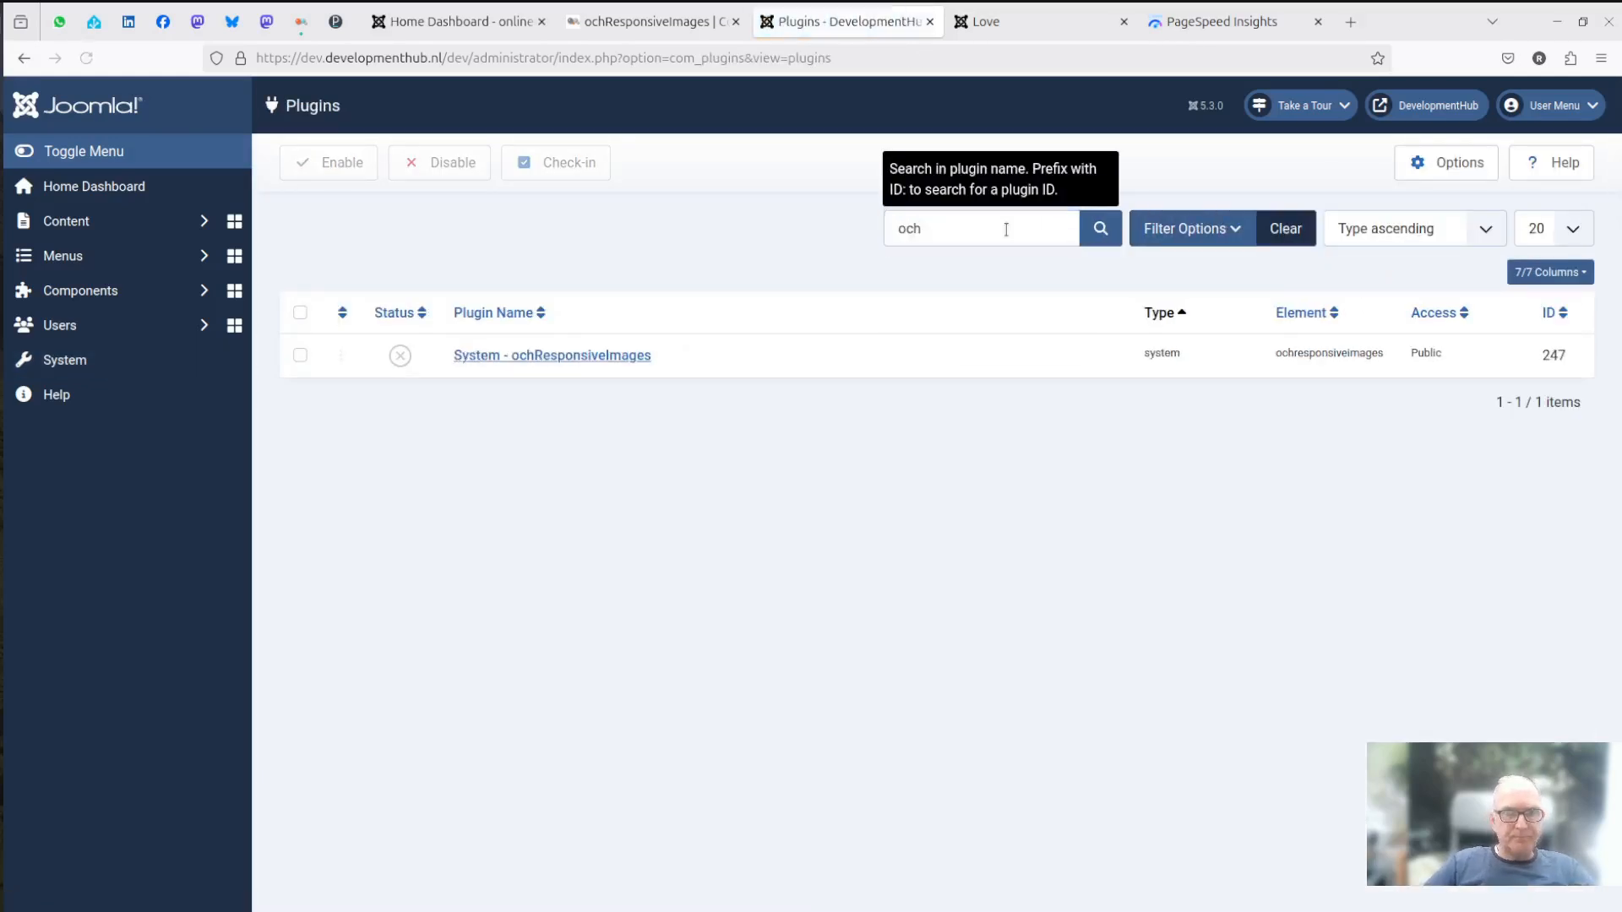
left_click(550, 357)
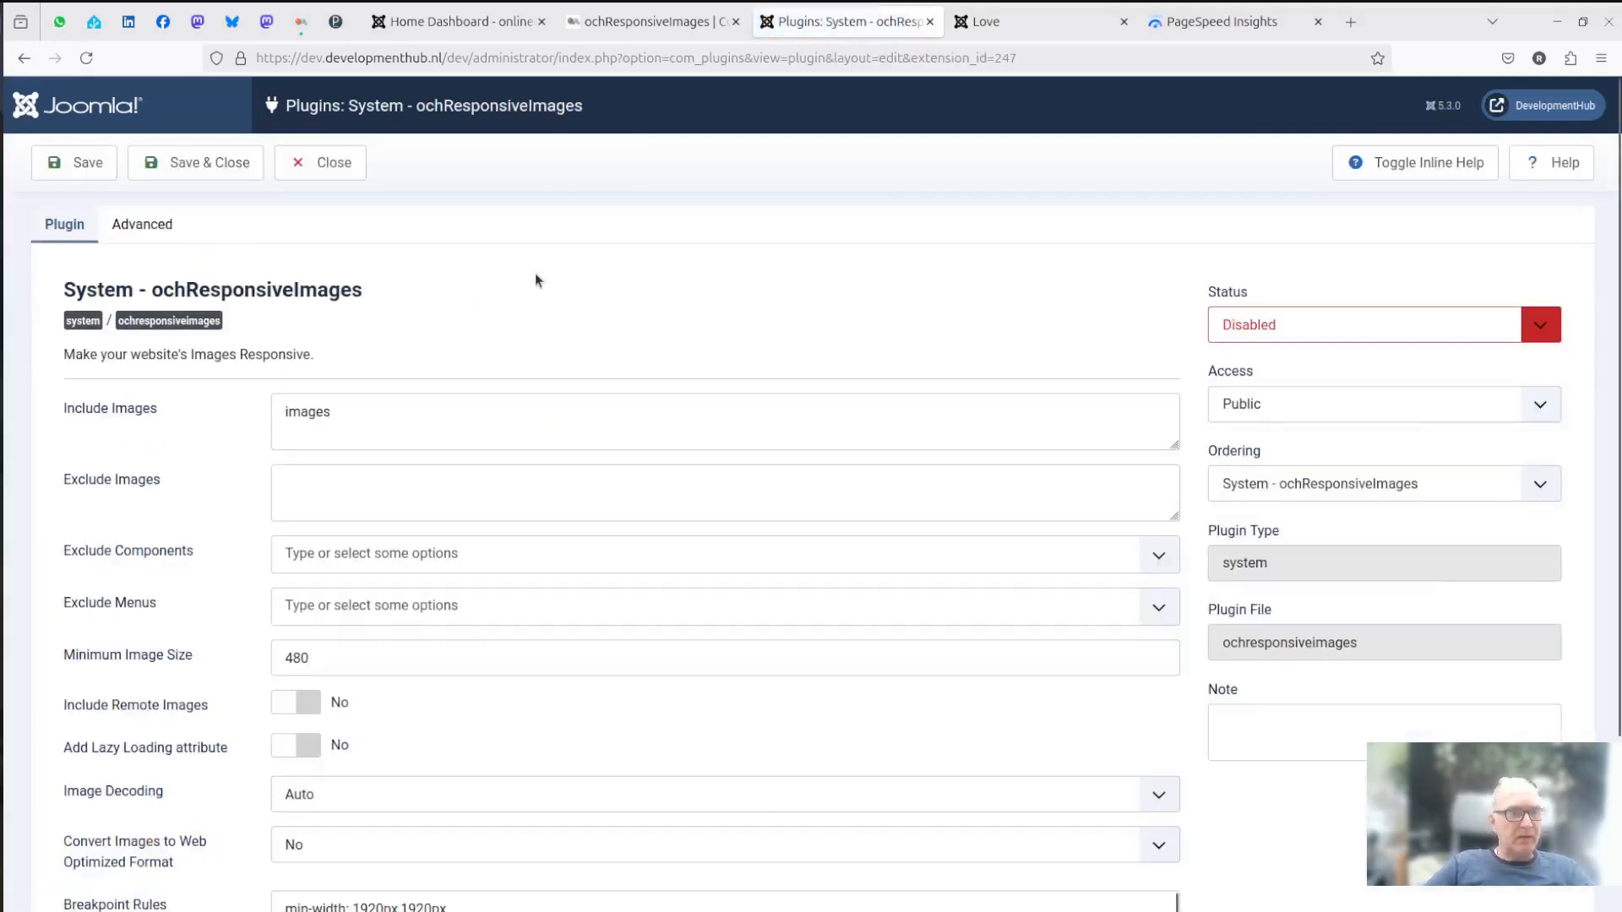
- Set the ochResponsiveImages plugin's status to Enabled and show the inline help for its settings
left_click(1318, 326)
left_click(1251, 360)
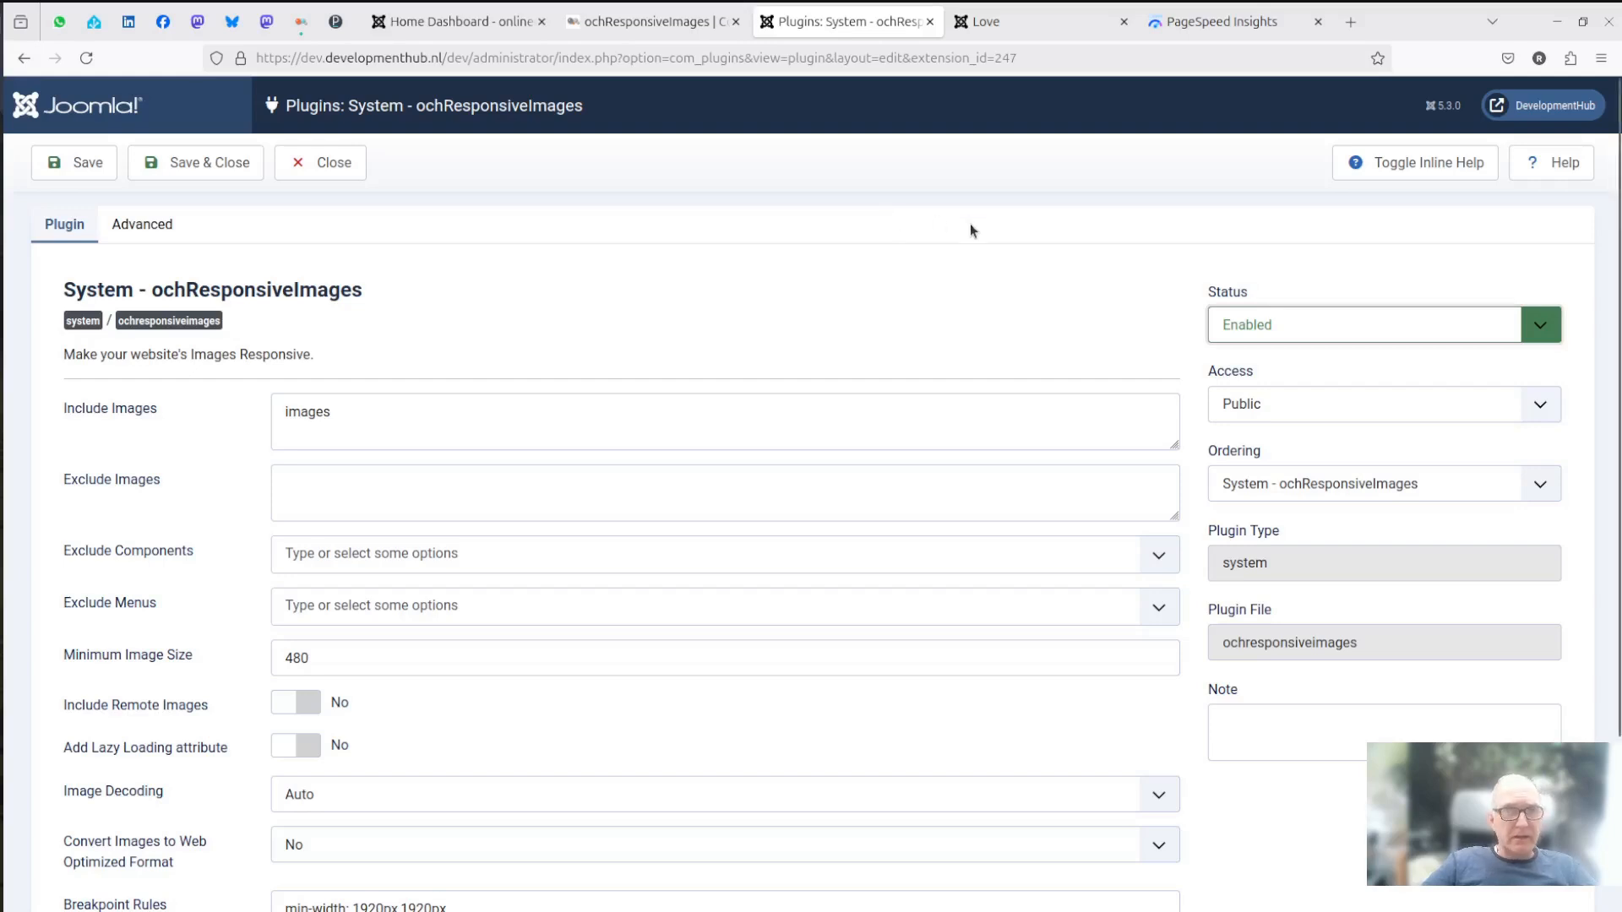
left_click(1407, 167)
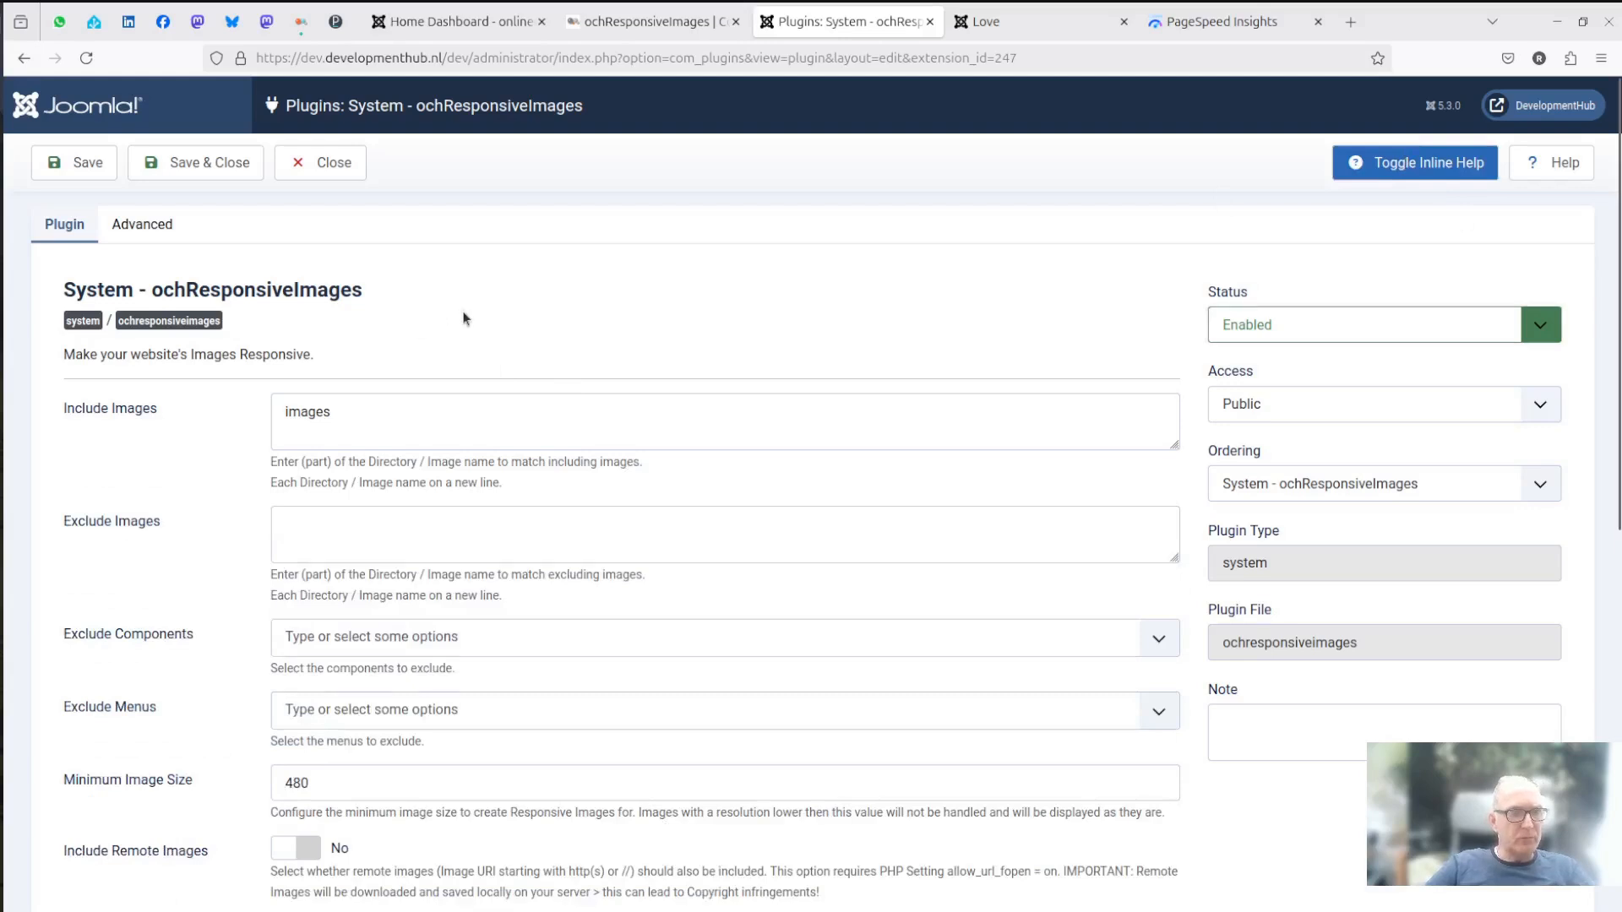
- Review the plugin's include and exclude image settings and set the Minimum Image Size to 360
scroll(463, 315, "down", 2)
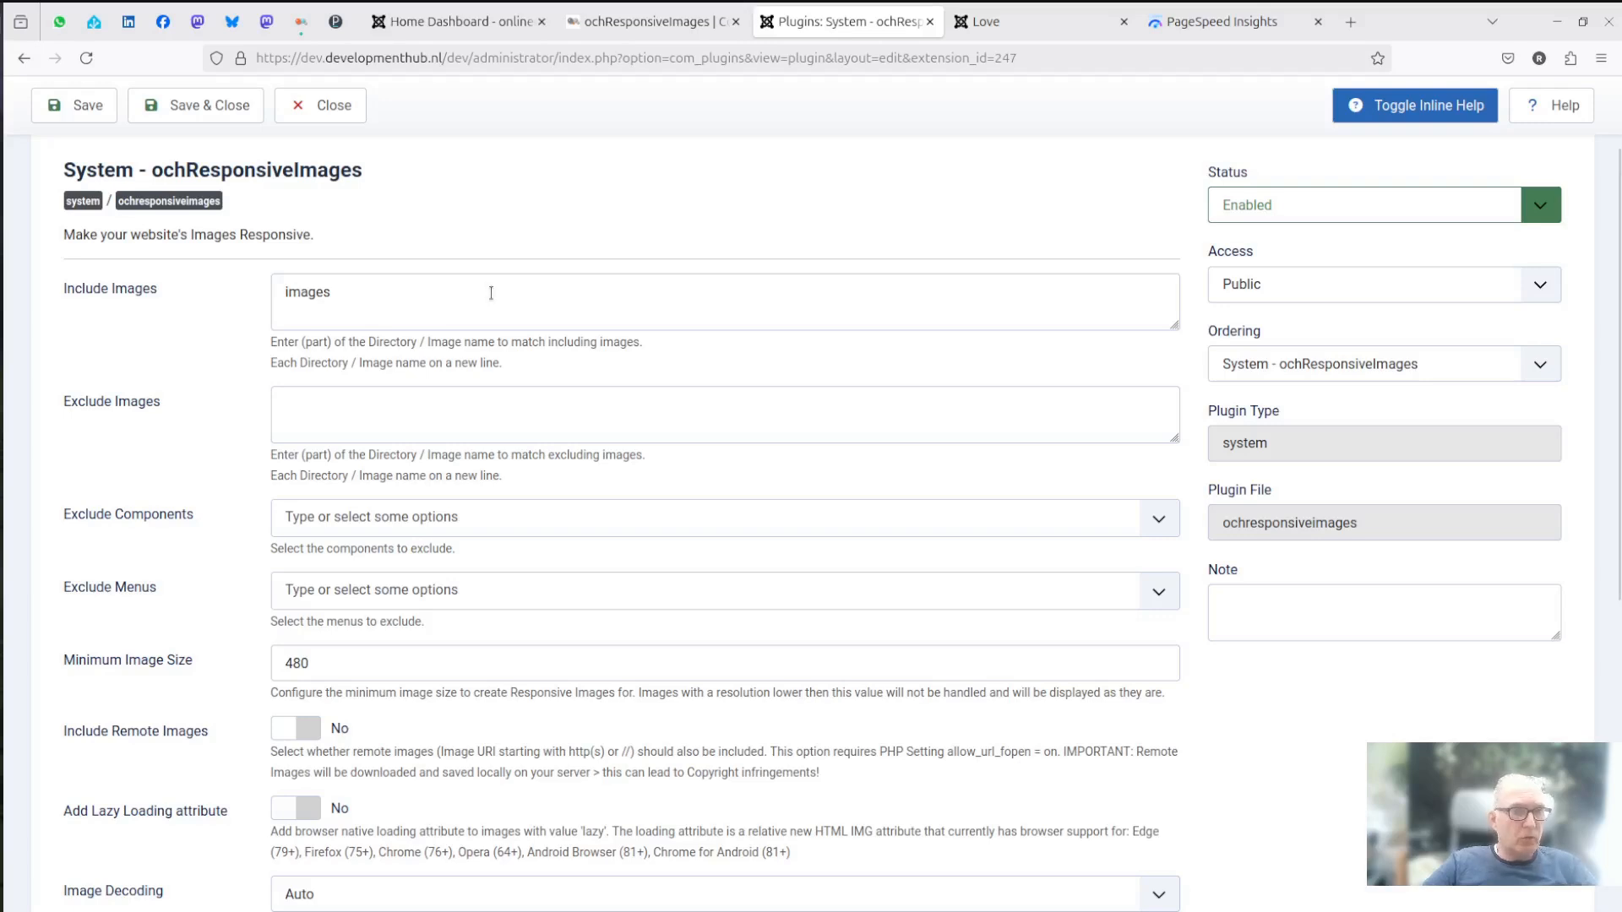
left_click(420, 290)
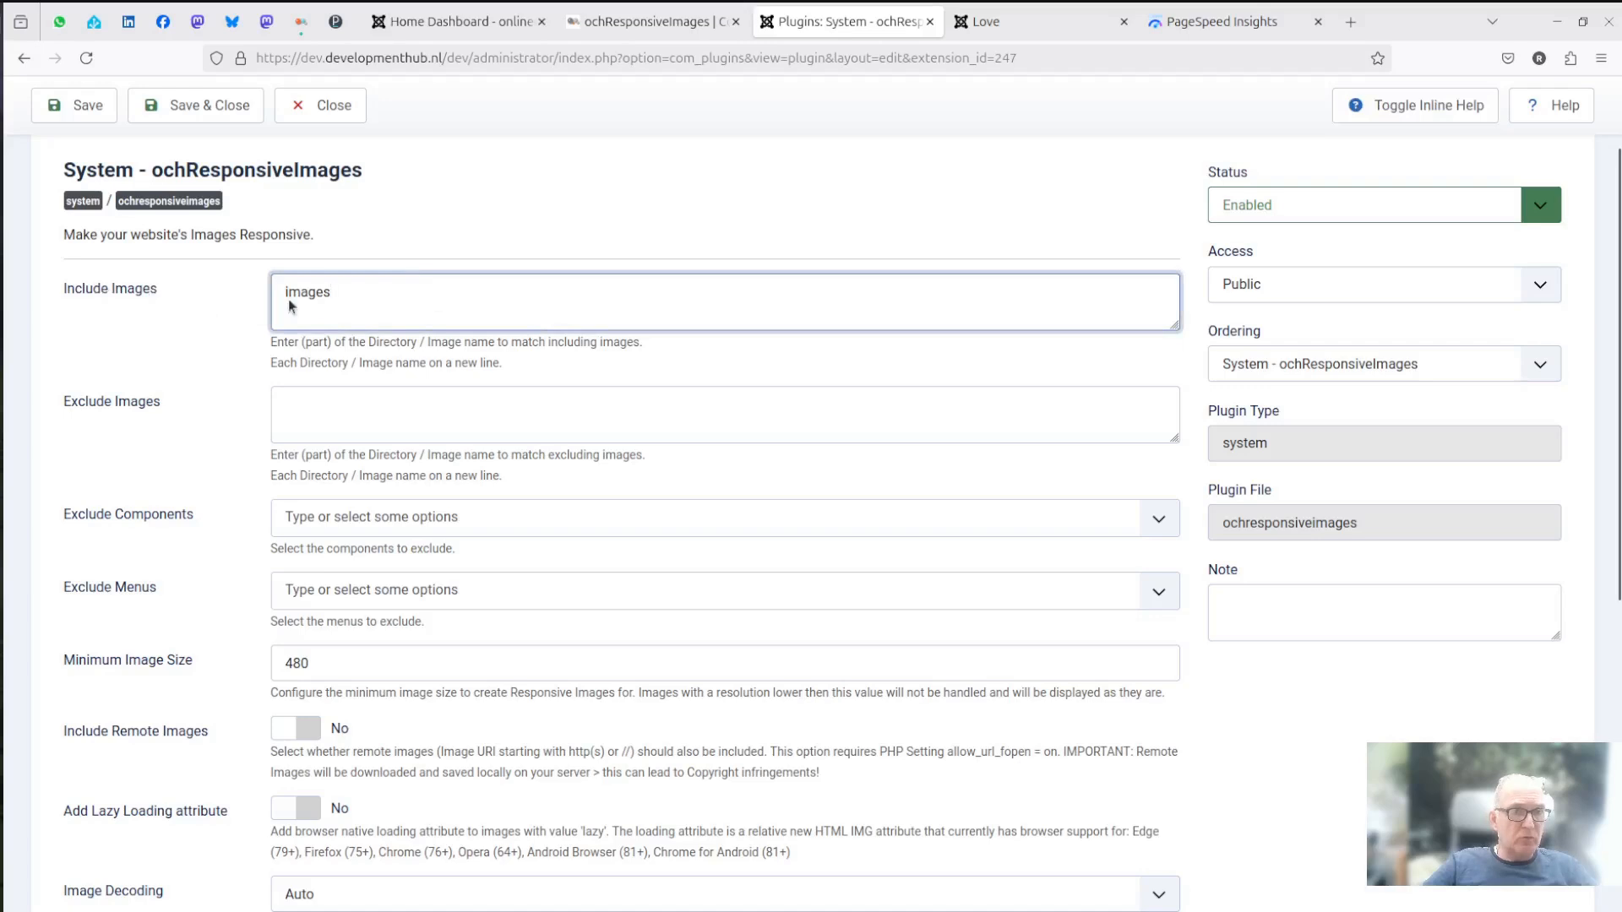
left_click(383, 404)
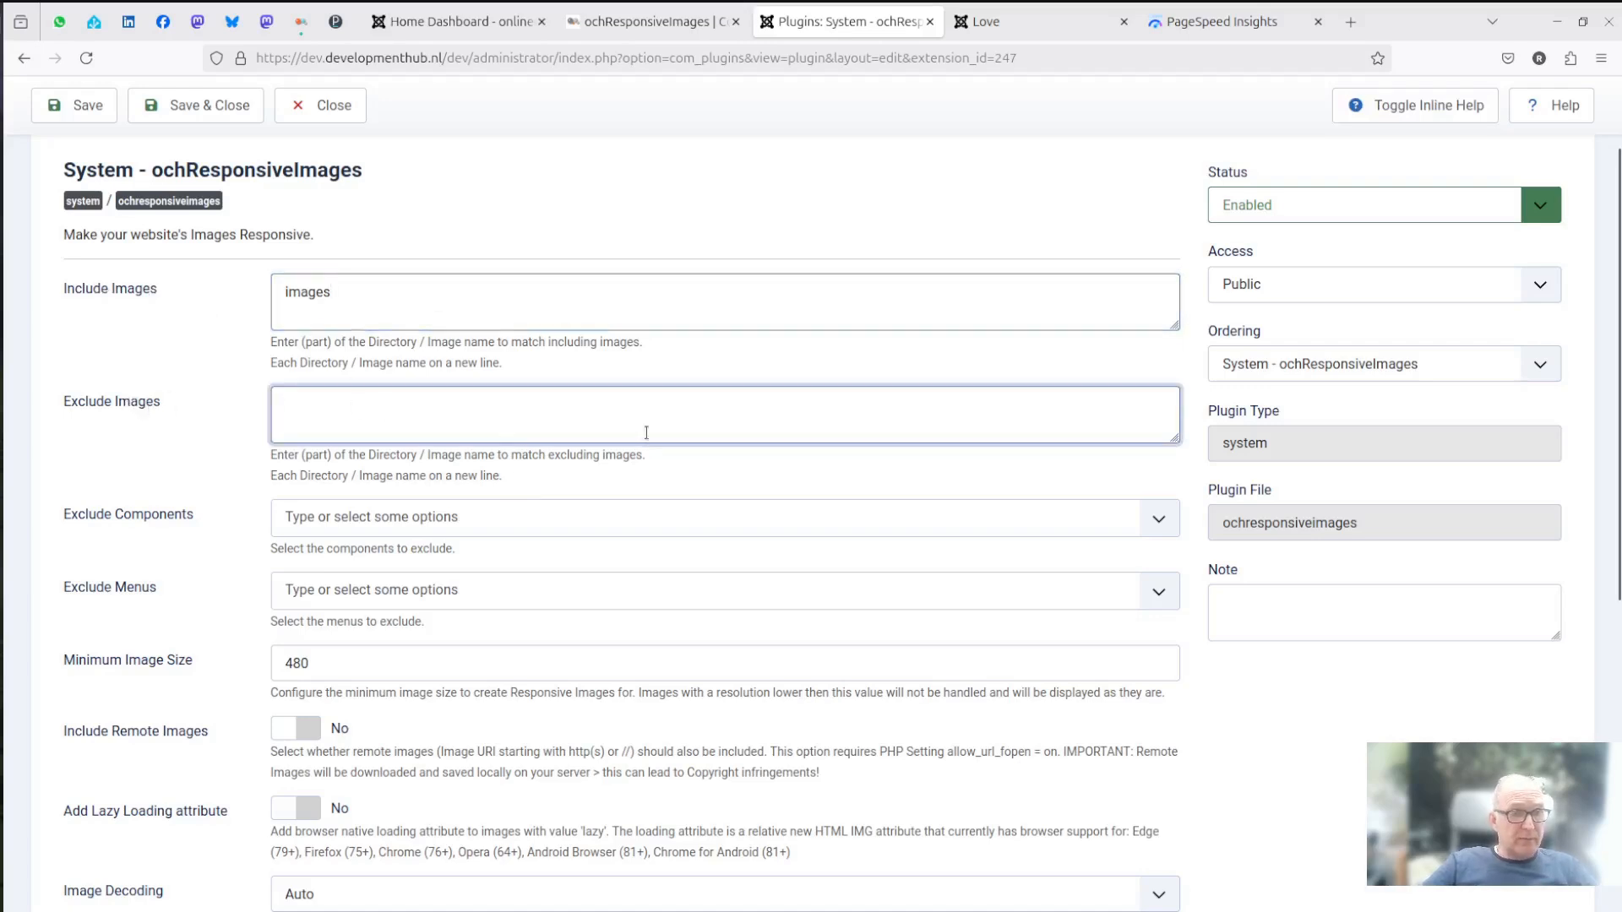
scroll(646, 433, "down", 3)
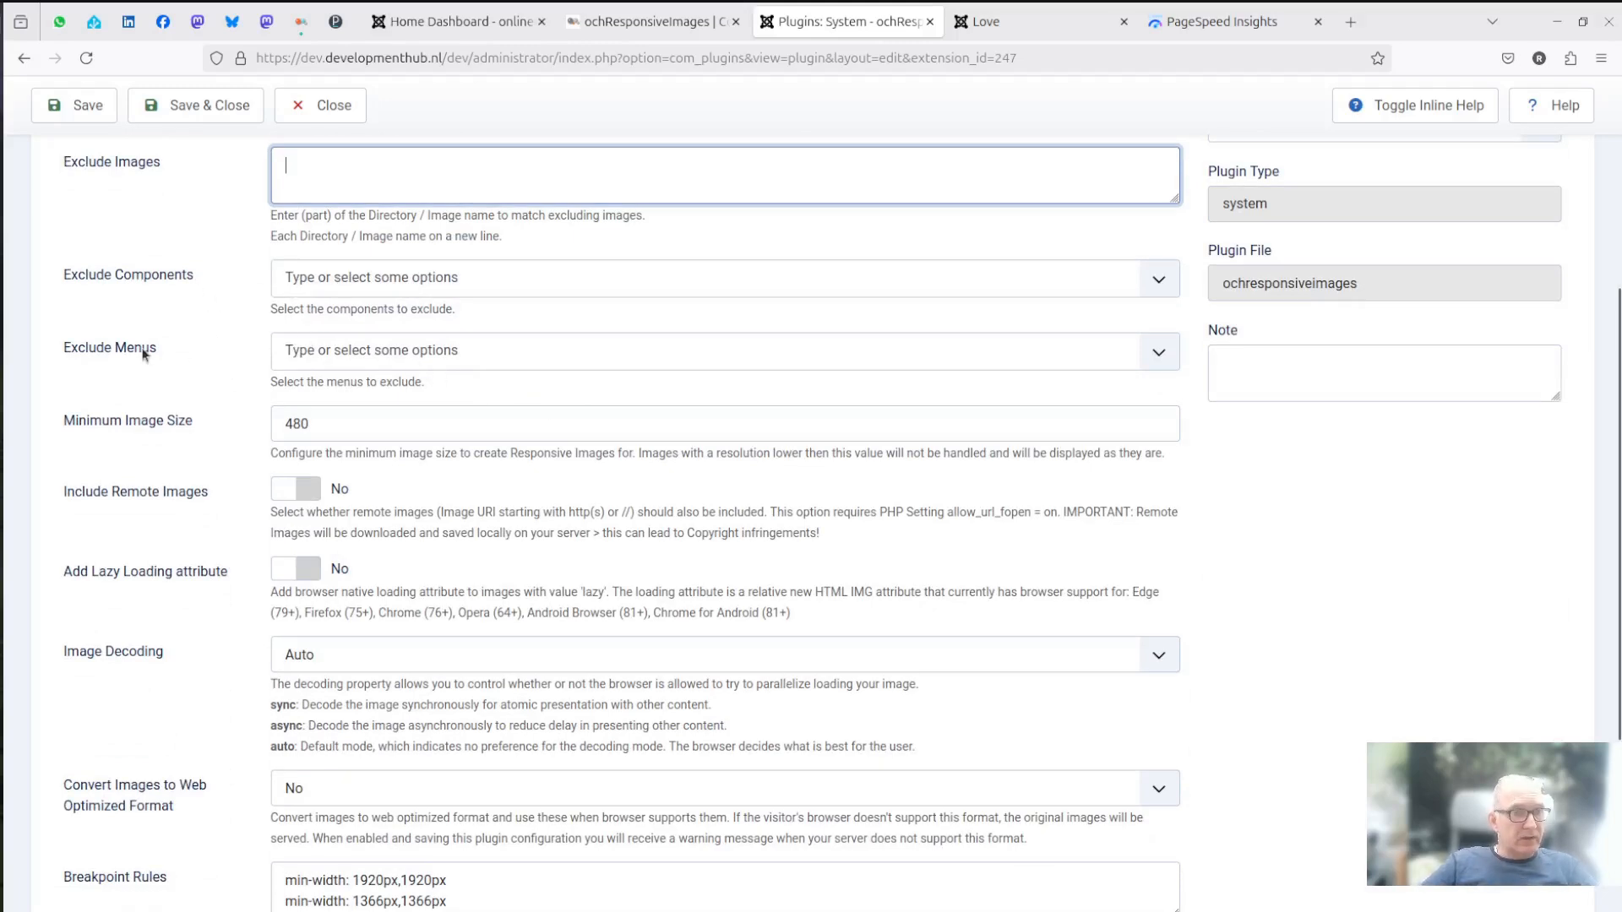
double_click(384, 425)
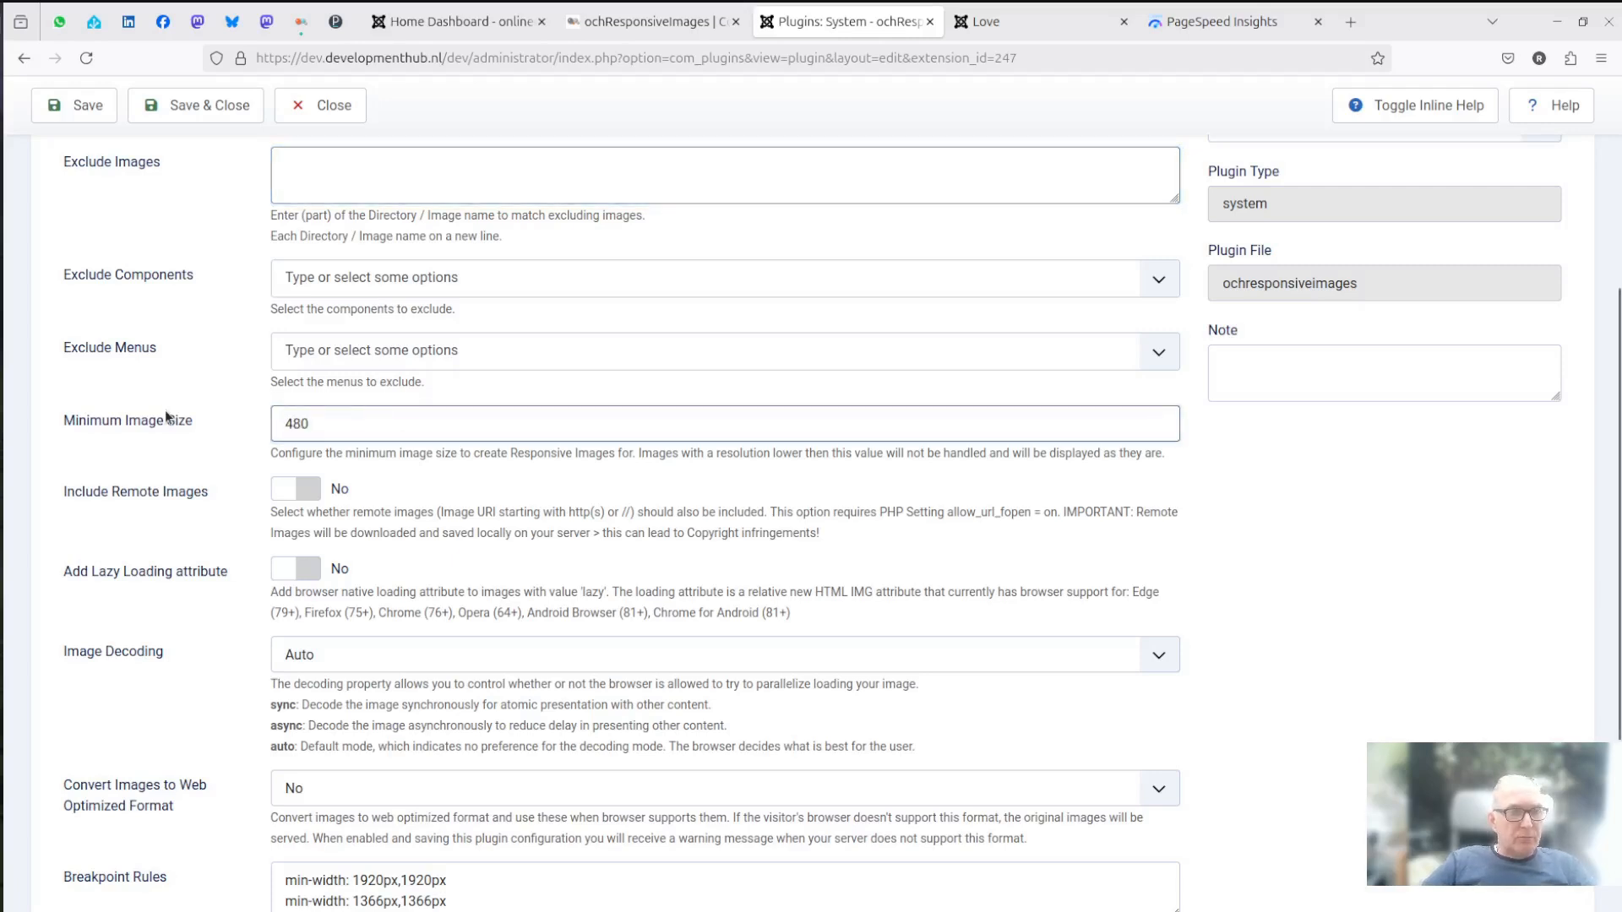
type("360")
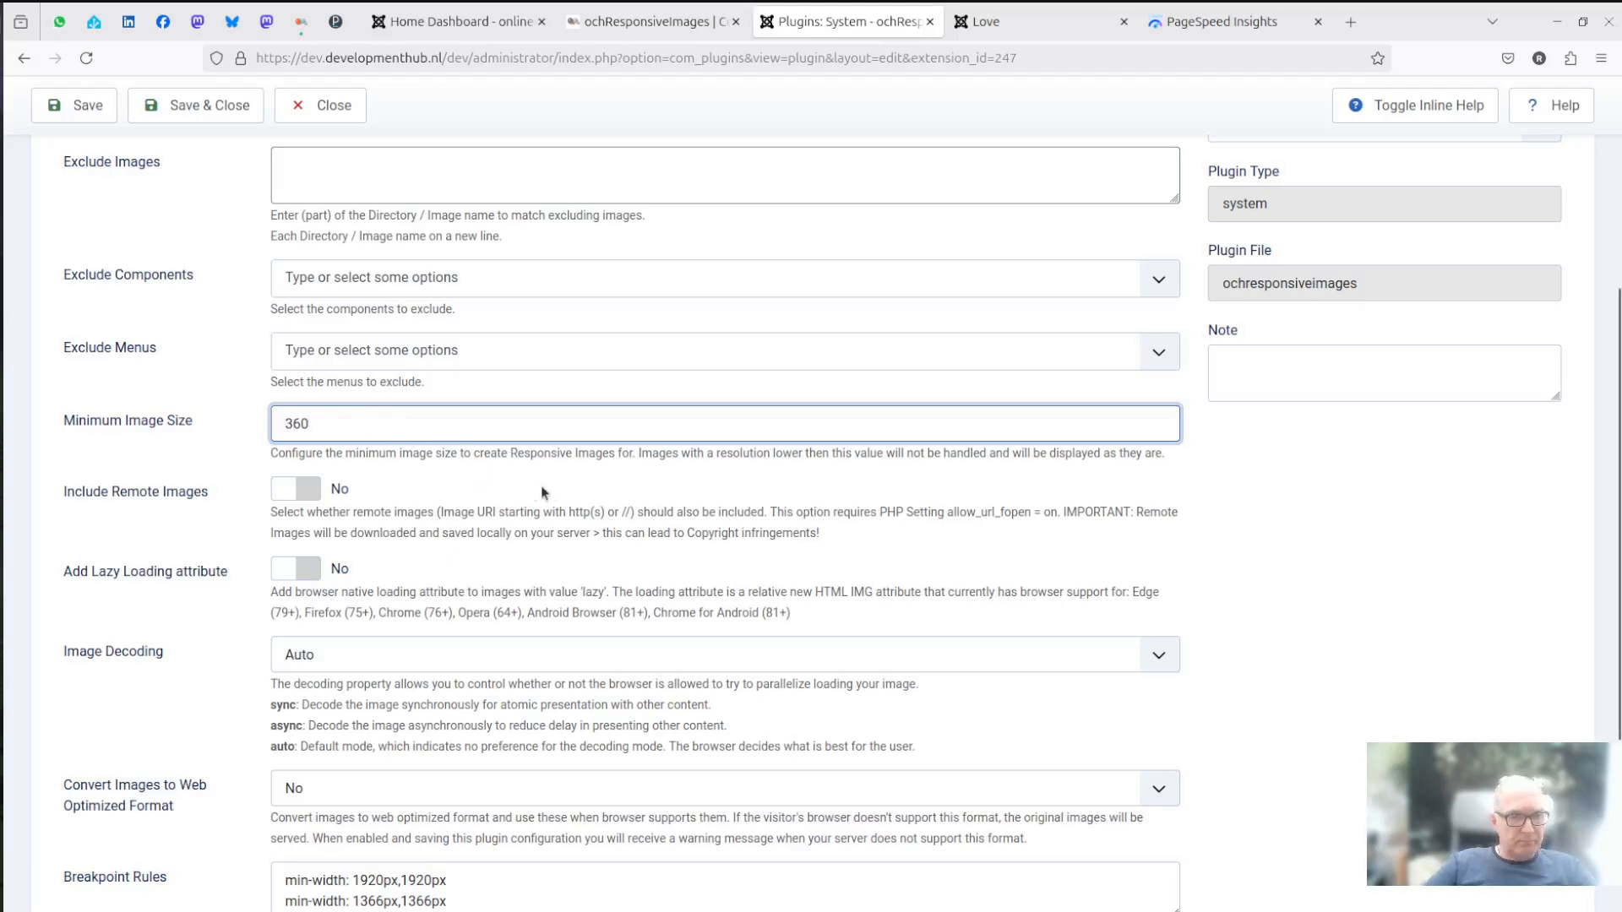
left_click(517, 460)
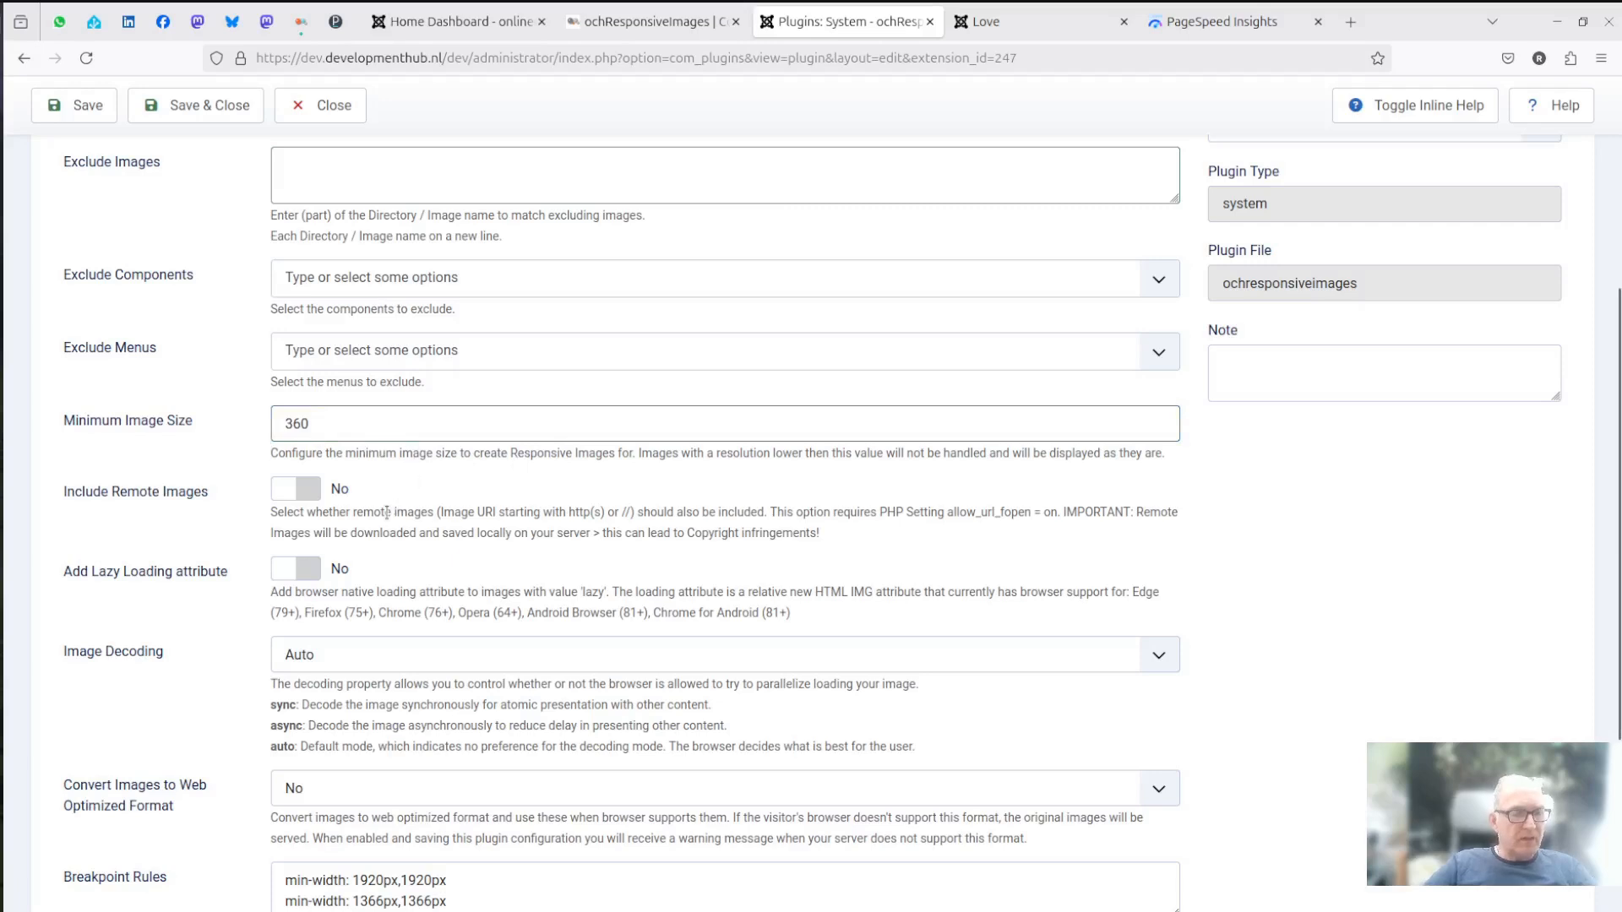
- Try WebP and Avif for converting images to a web optimized format, and return the conversion option to No
scroll(386, 512, "down", 3)
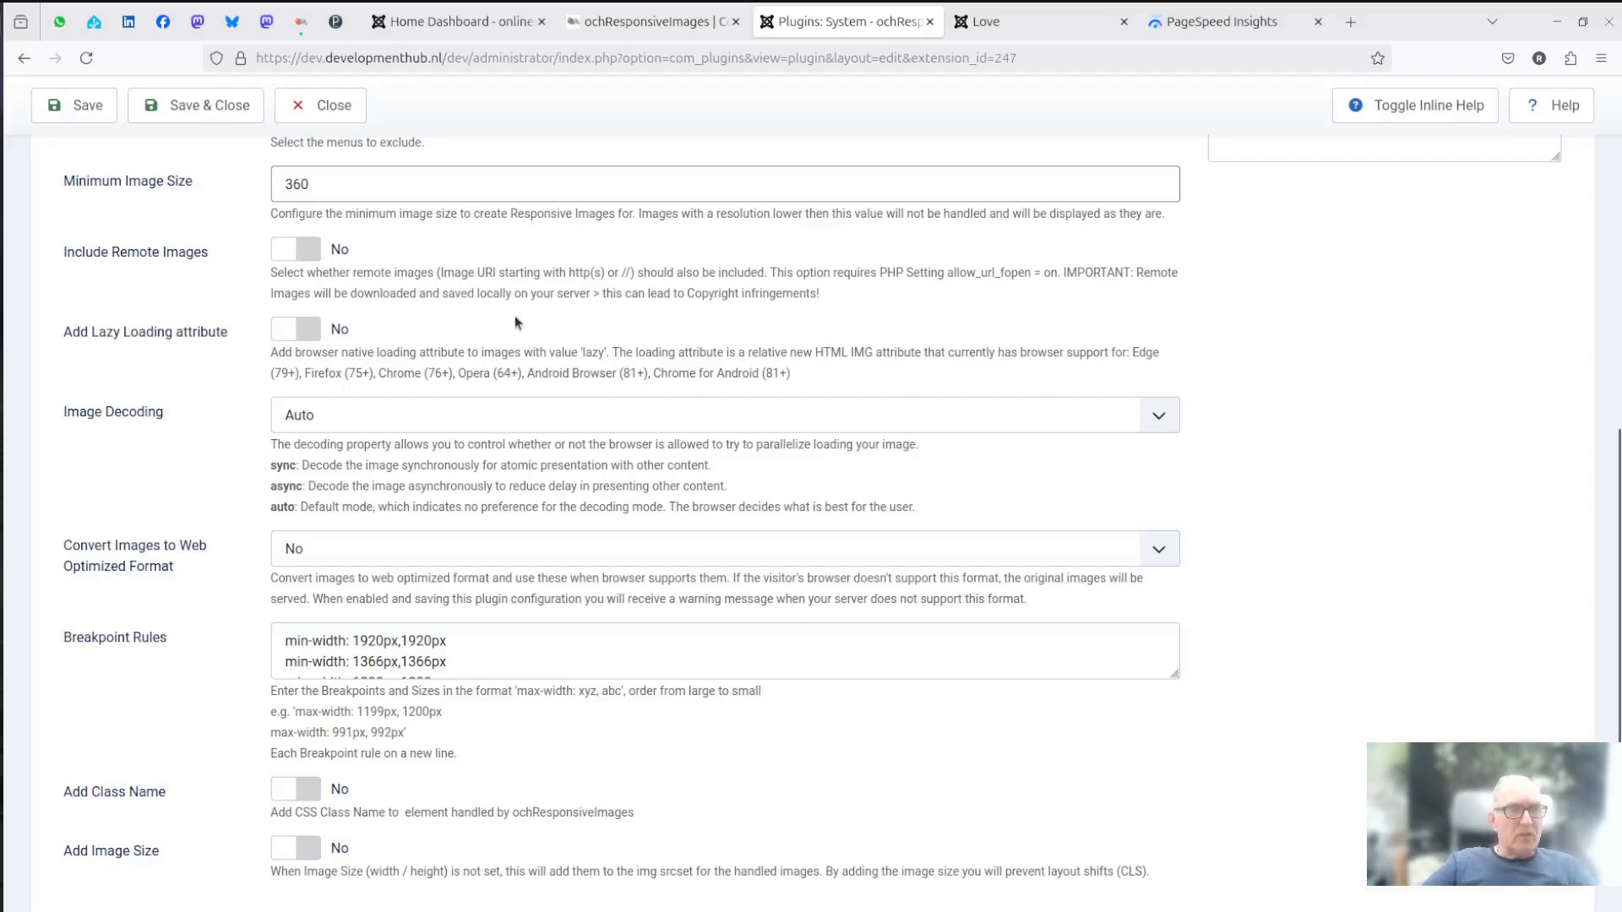
scroll(515, 320, "down", 1)
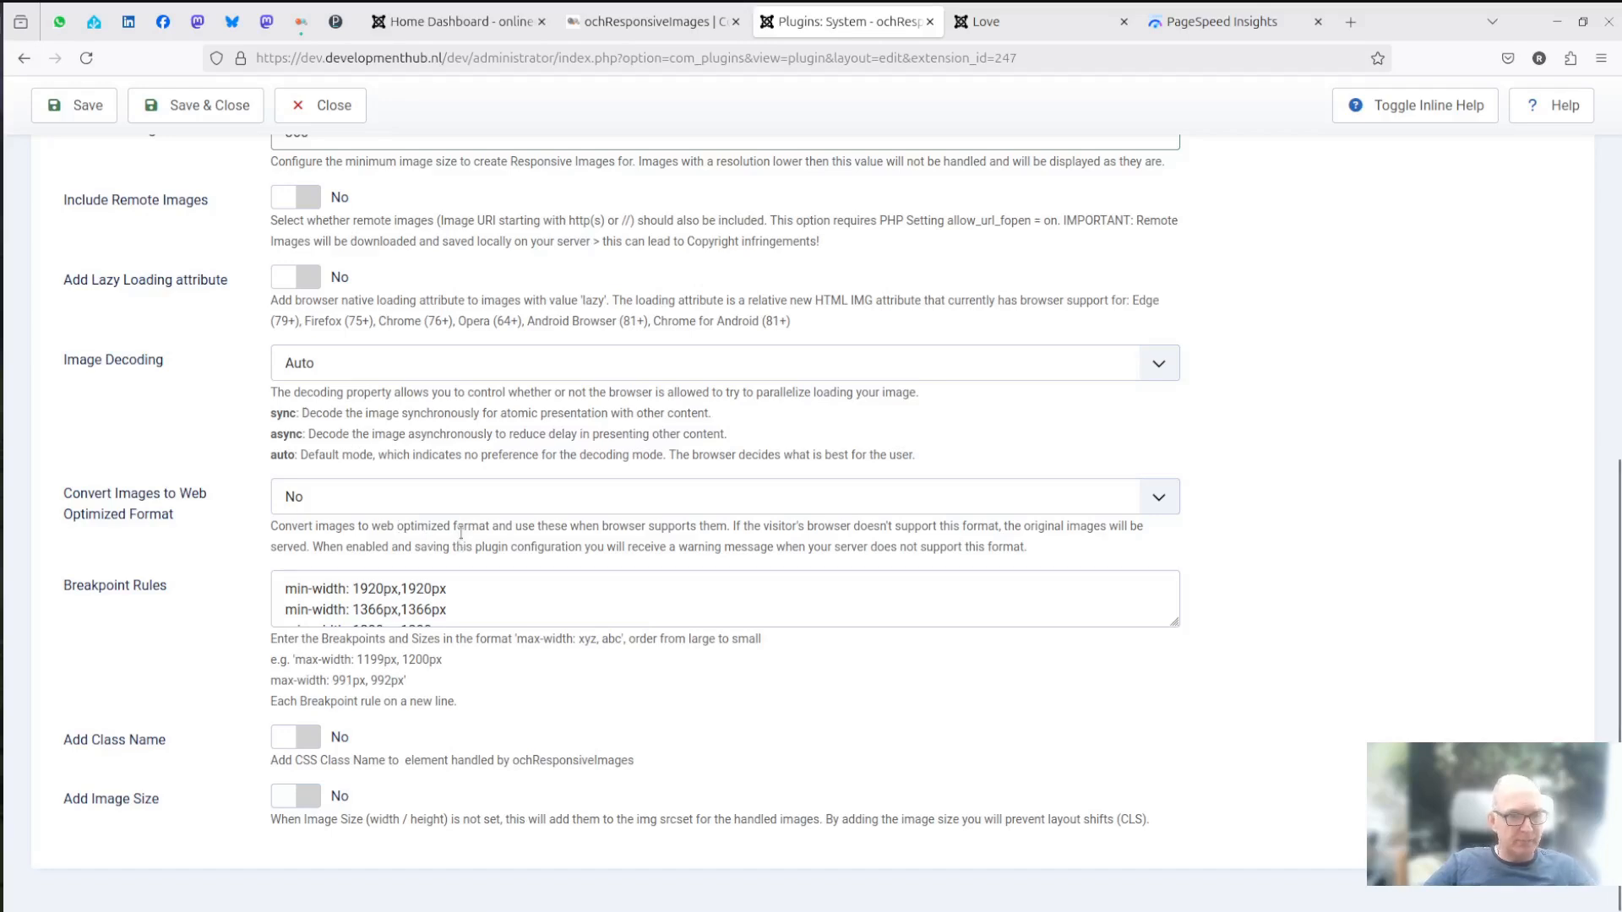
left_click(384, 499)
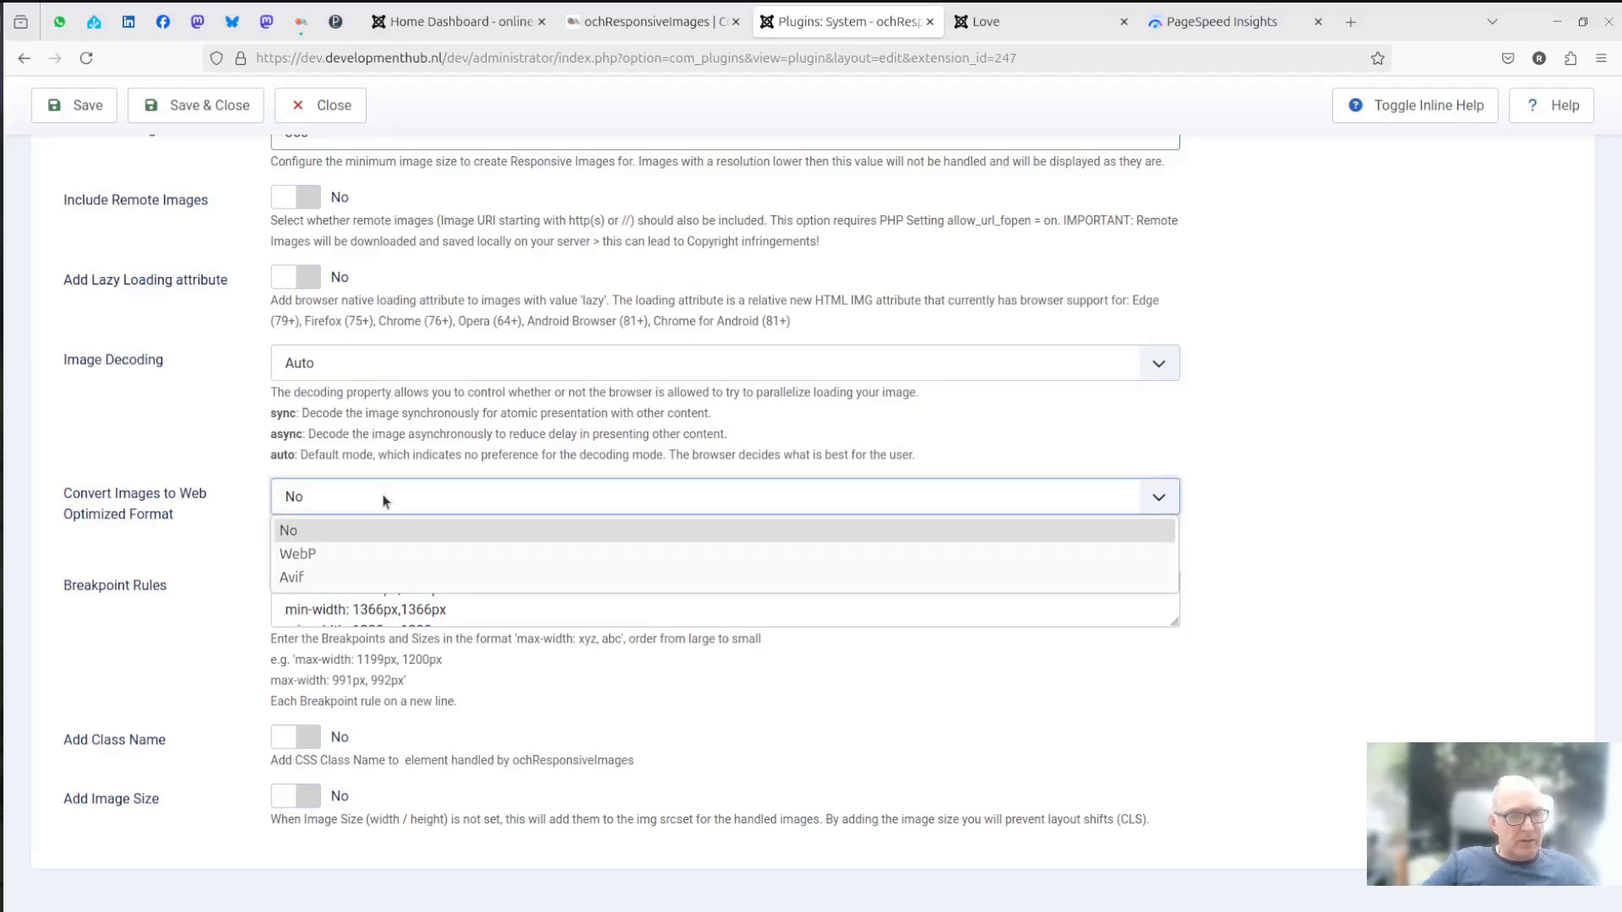
left_click(339, 555)
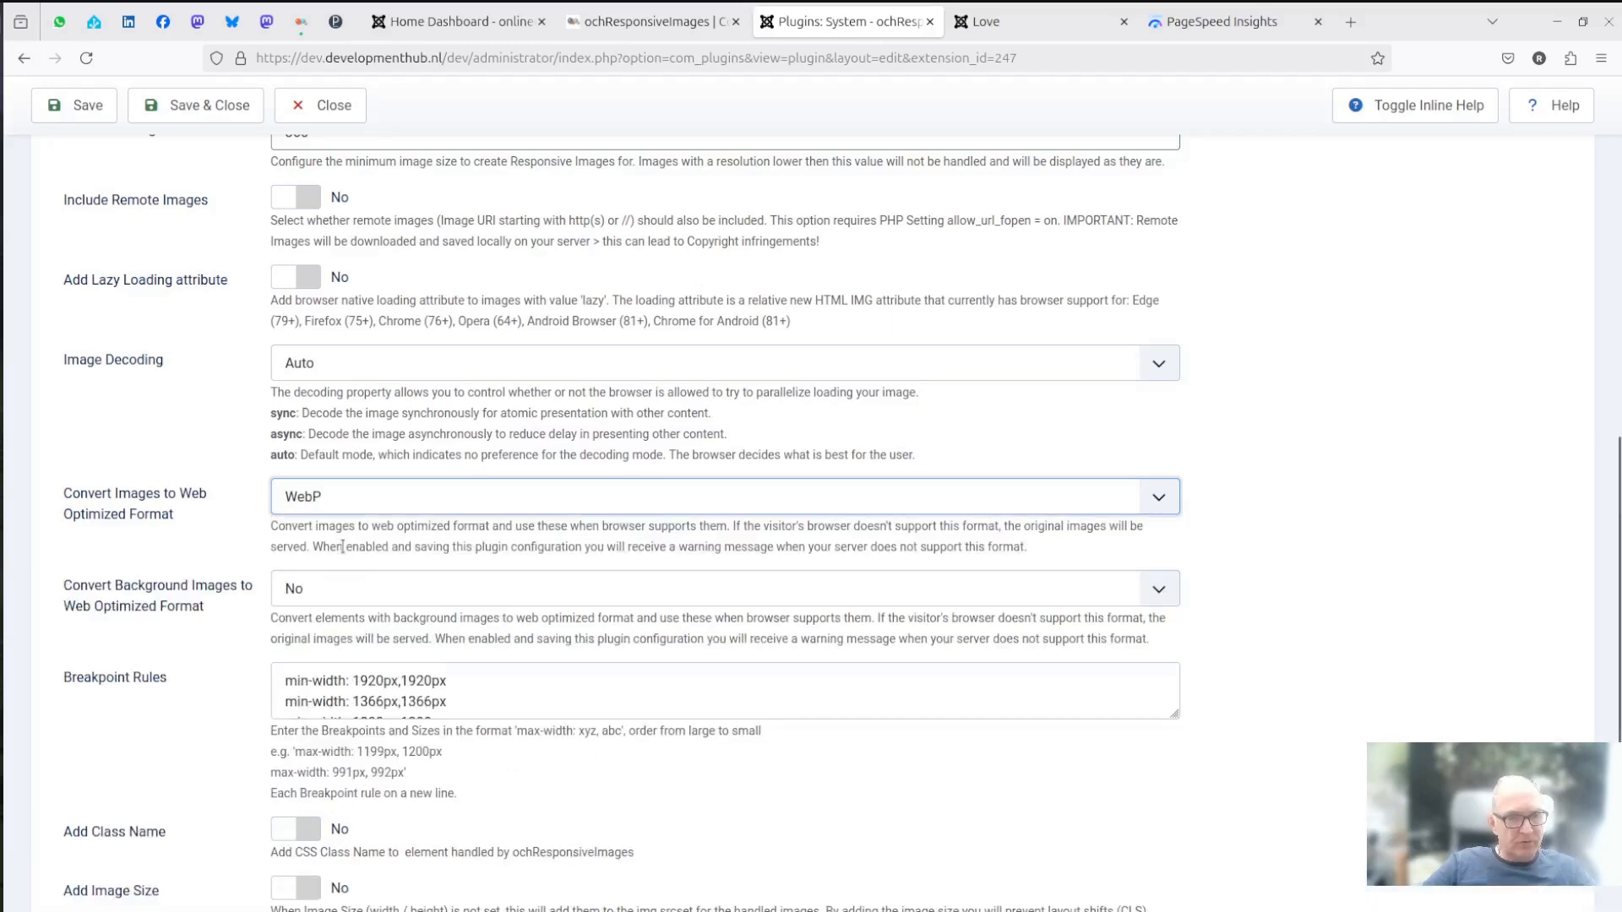
left_click(371, 504)
left_click(330, 579)
left_click(322, 504)
left_click(315, 533)
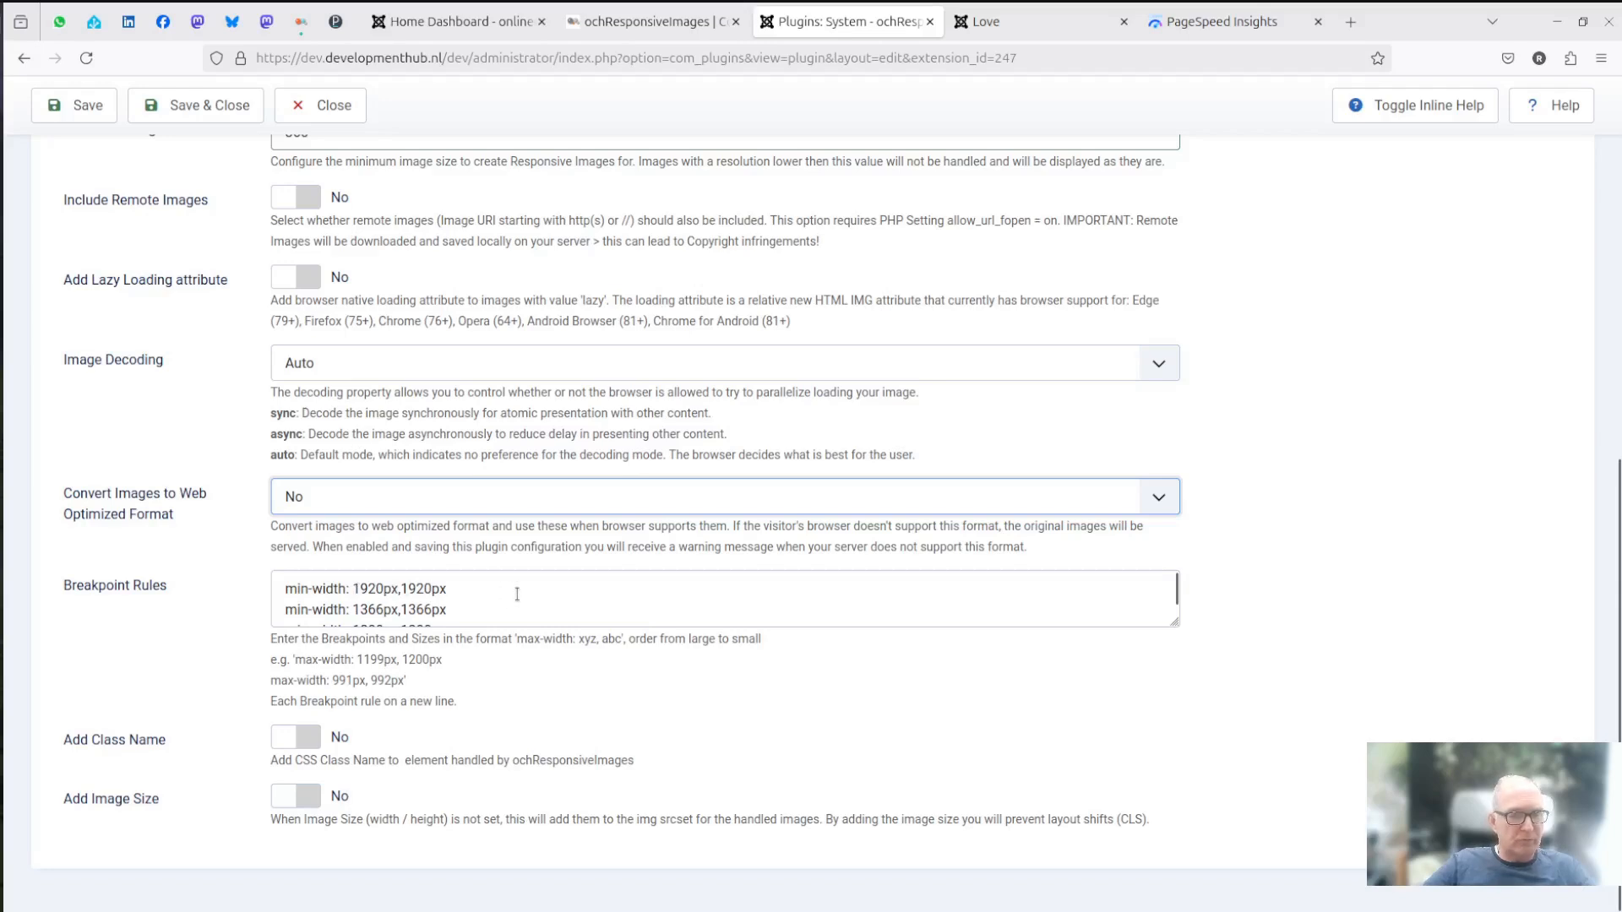
- Examine the plugin's breakpoint rules and the image size assigned to each minimum screen width
scroll(536, 594, "down", 1)
scroll(536, 594, "down", 3)
scroll(537, 594, "up", 4)
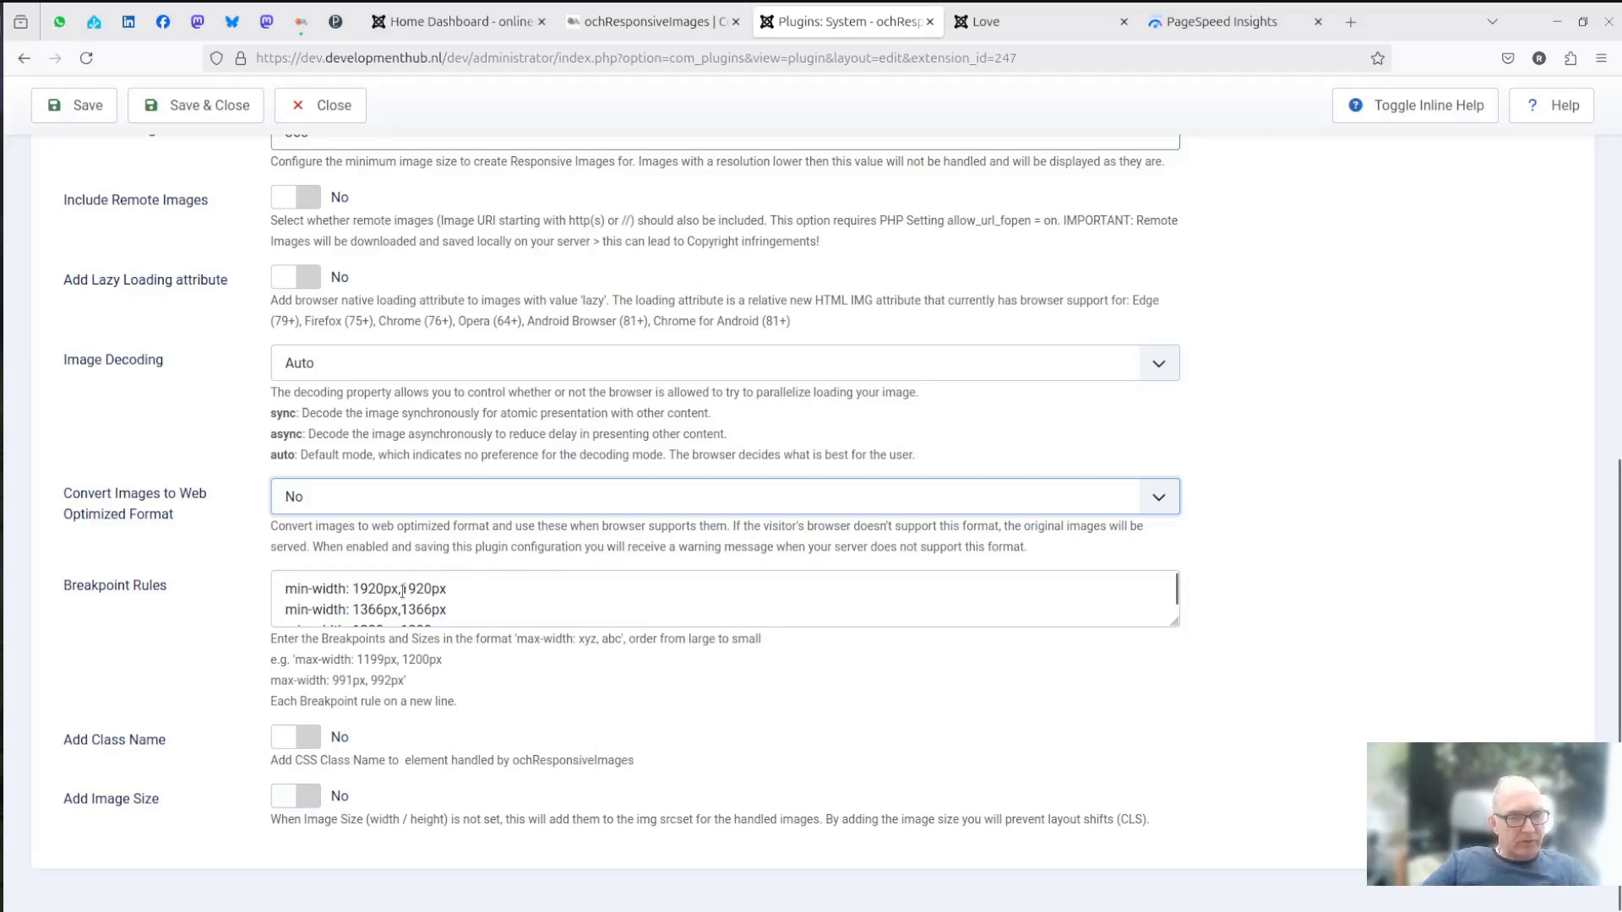
left_click_drag(401, 589, 432, 589)
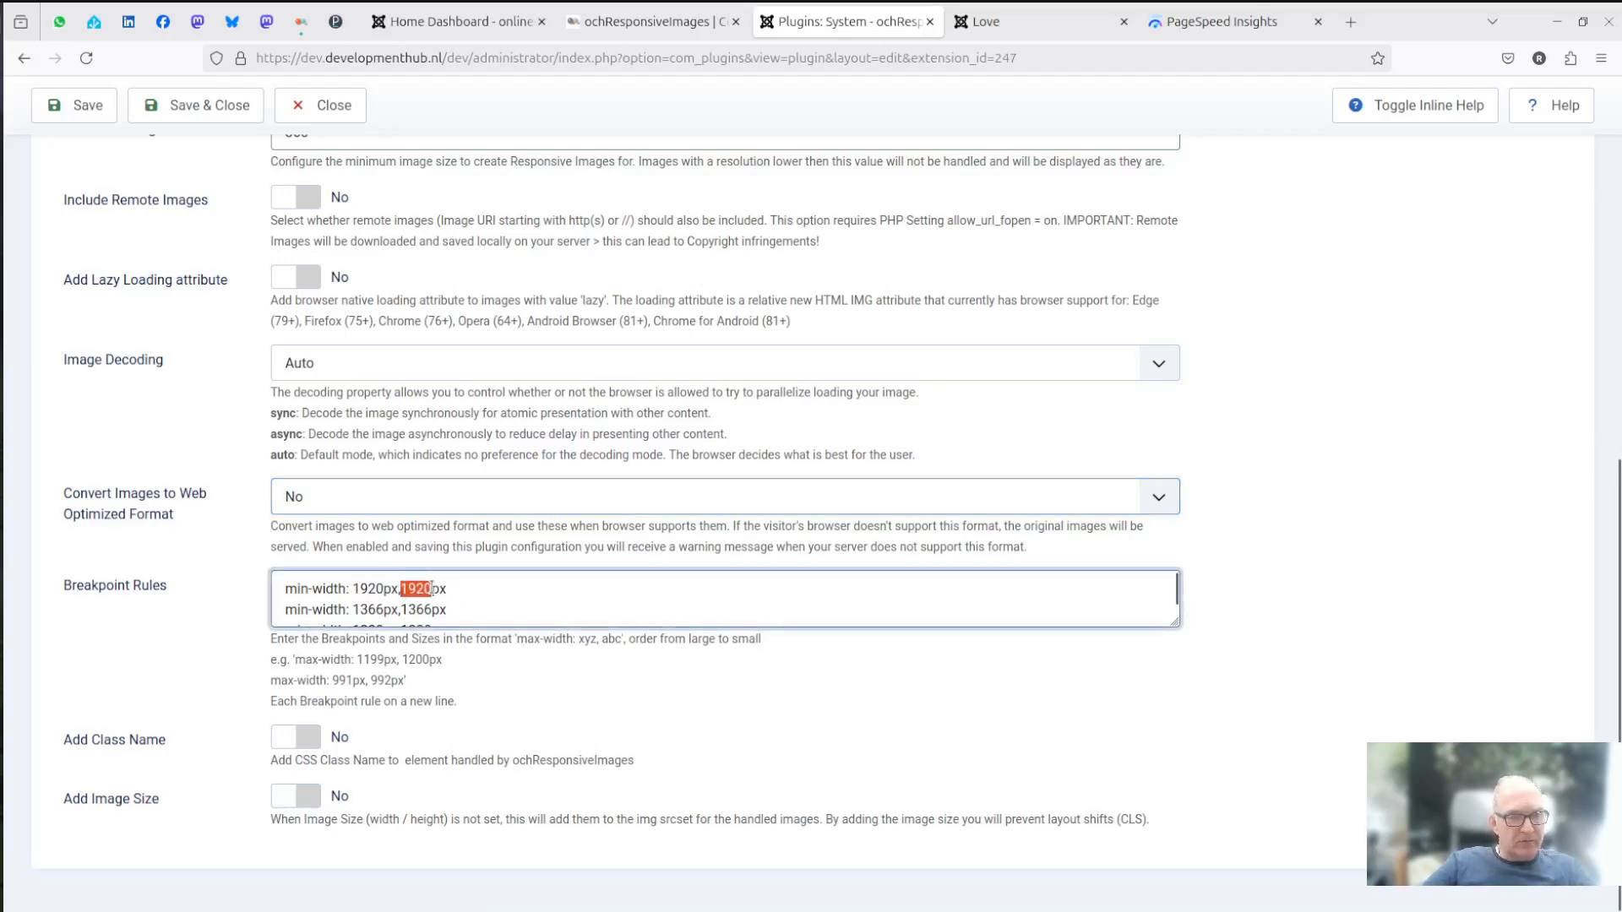
scroll(504, 602, "down", 3)
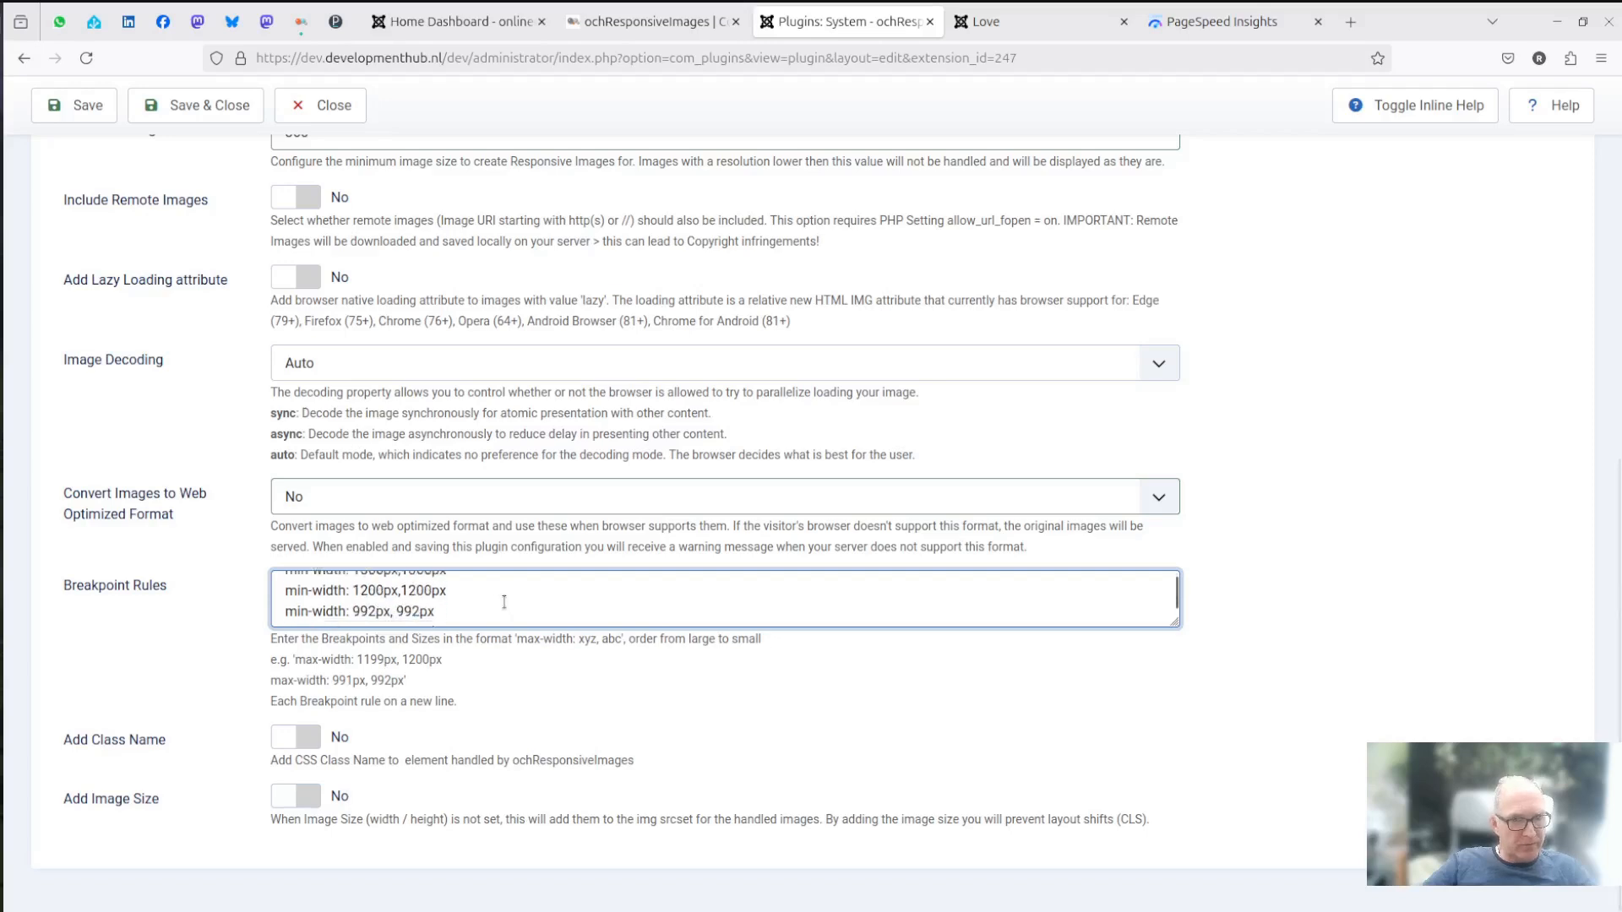
scroll(474, 604, "up", 3)
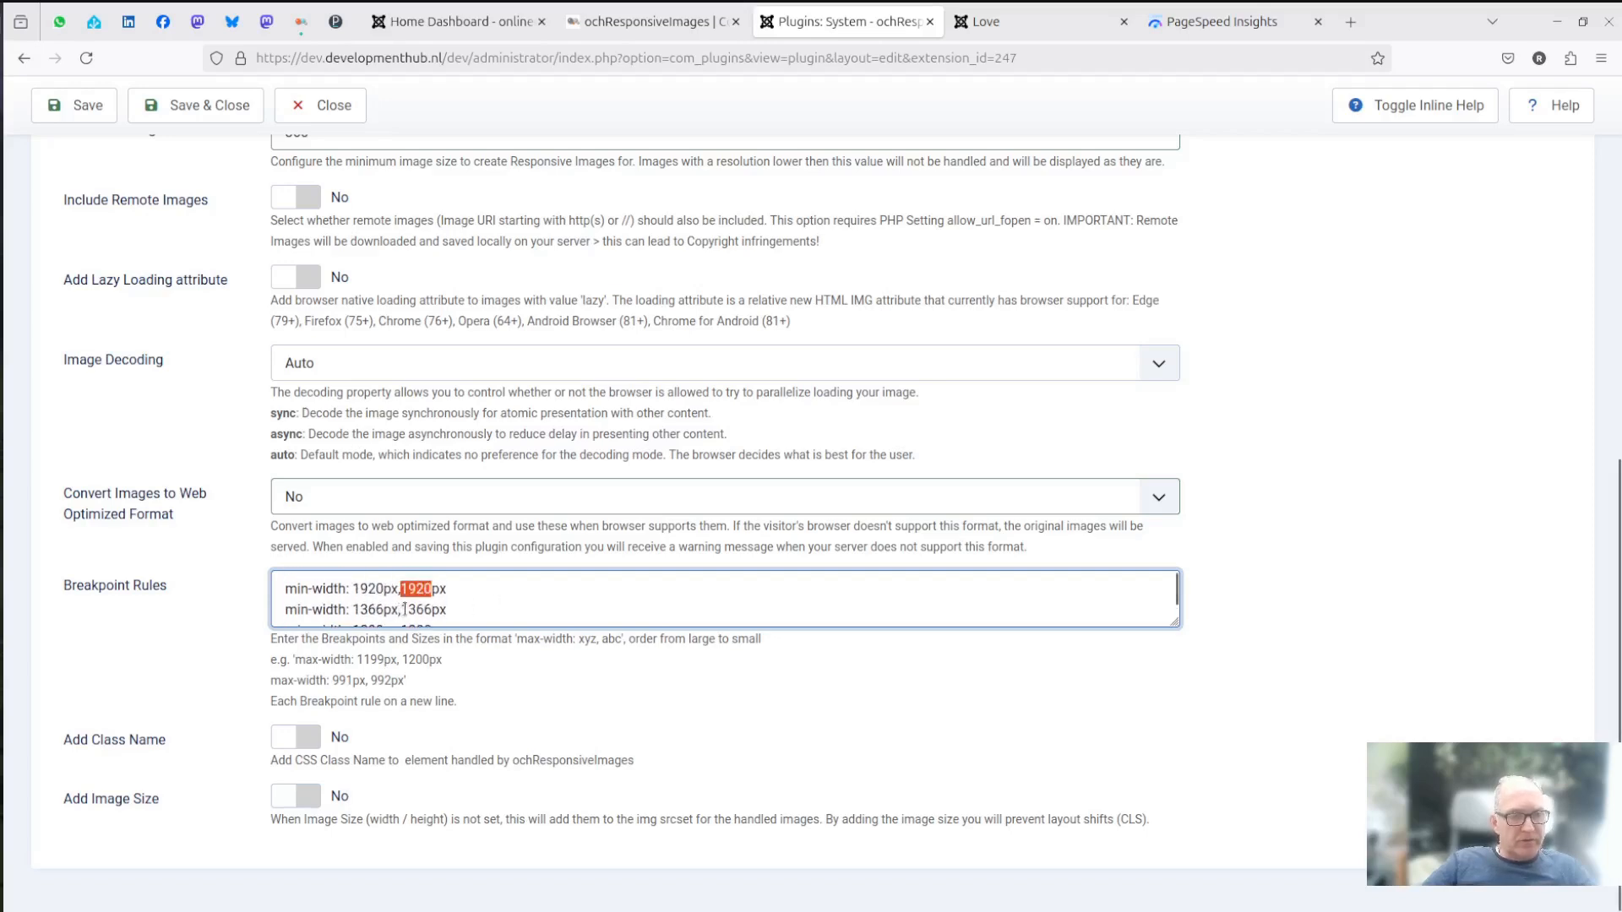
left_click_drag(406, 609, 433, 609)
scroll(574, 590, "down", 1)
scroll(573, 590, "down", 3)
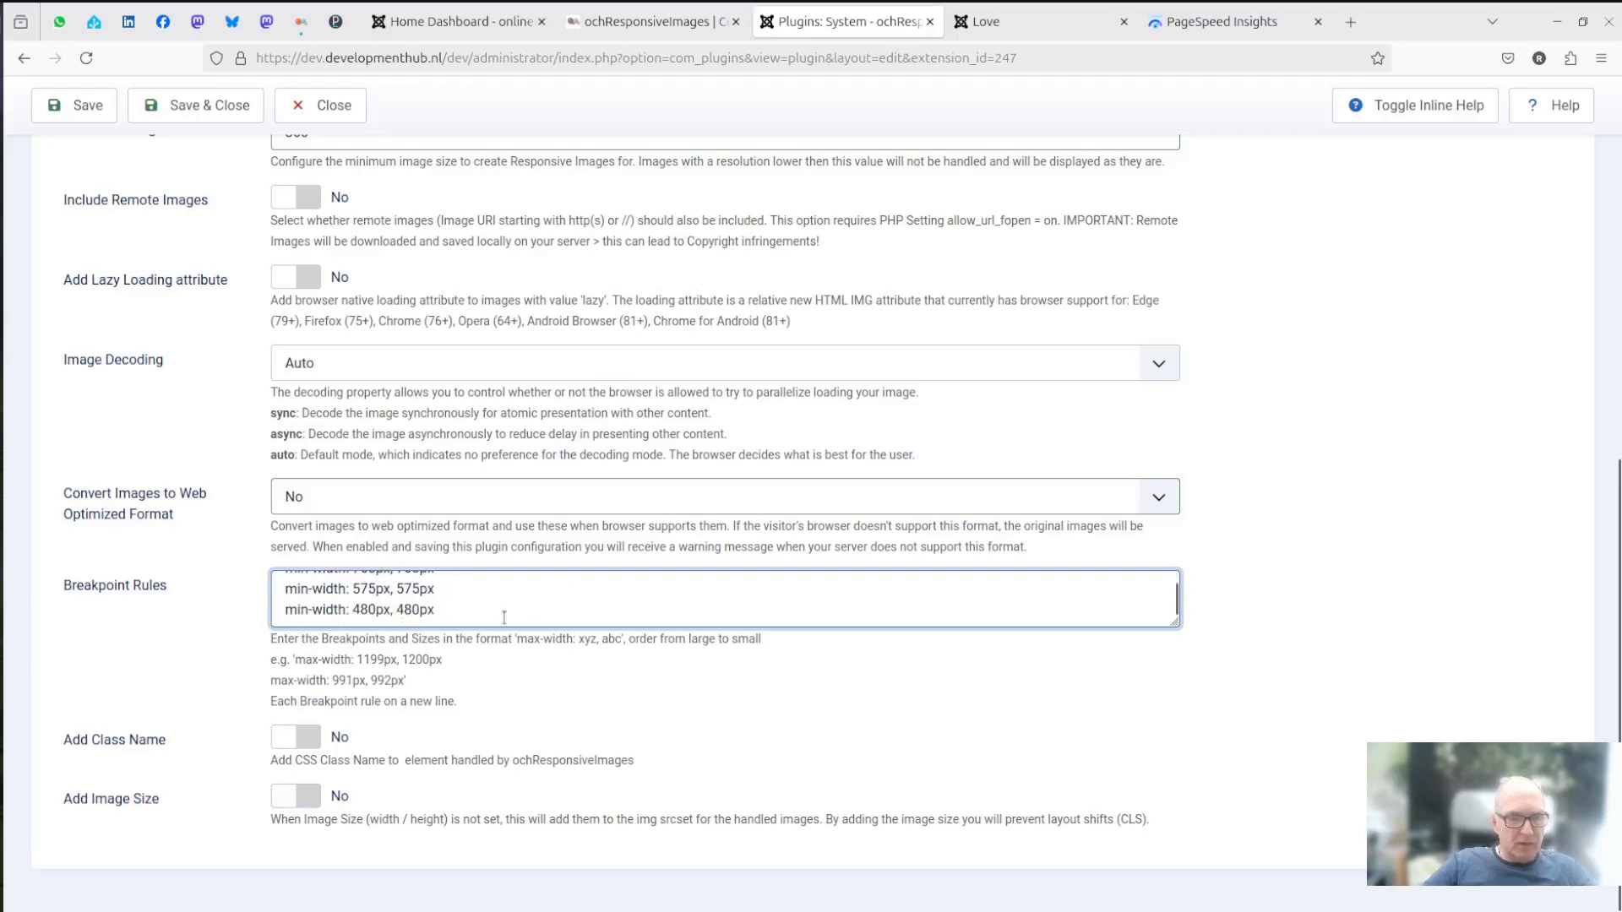
left_click_drag(397, 609, 416, 610)
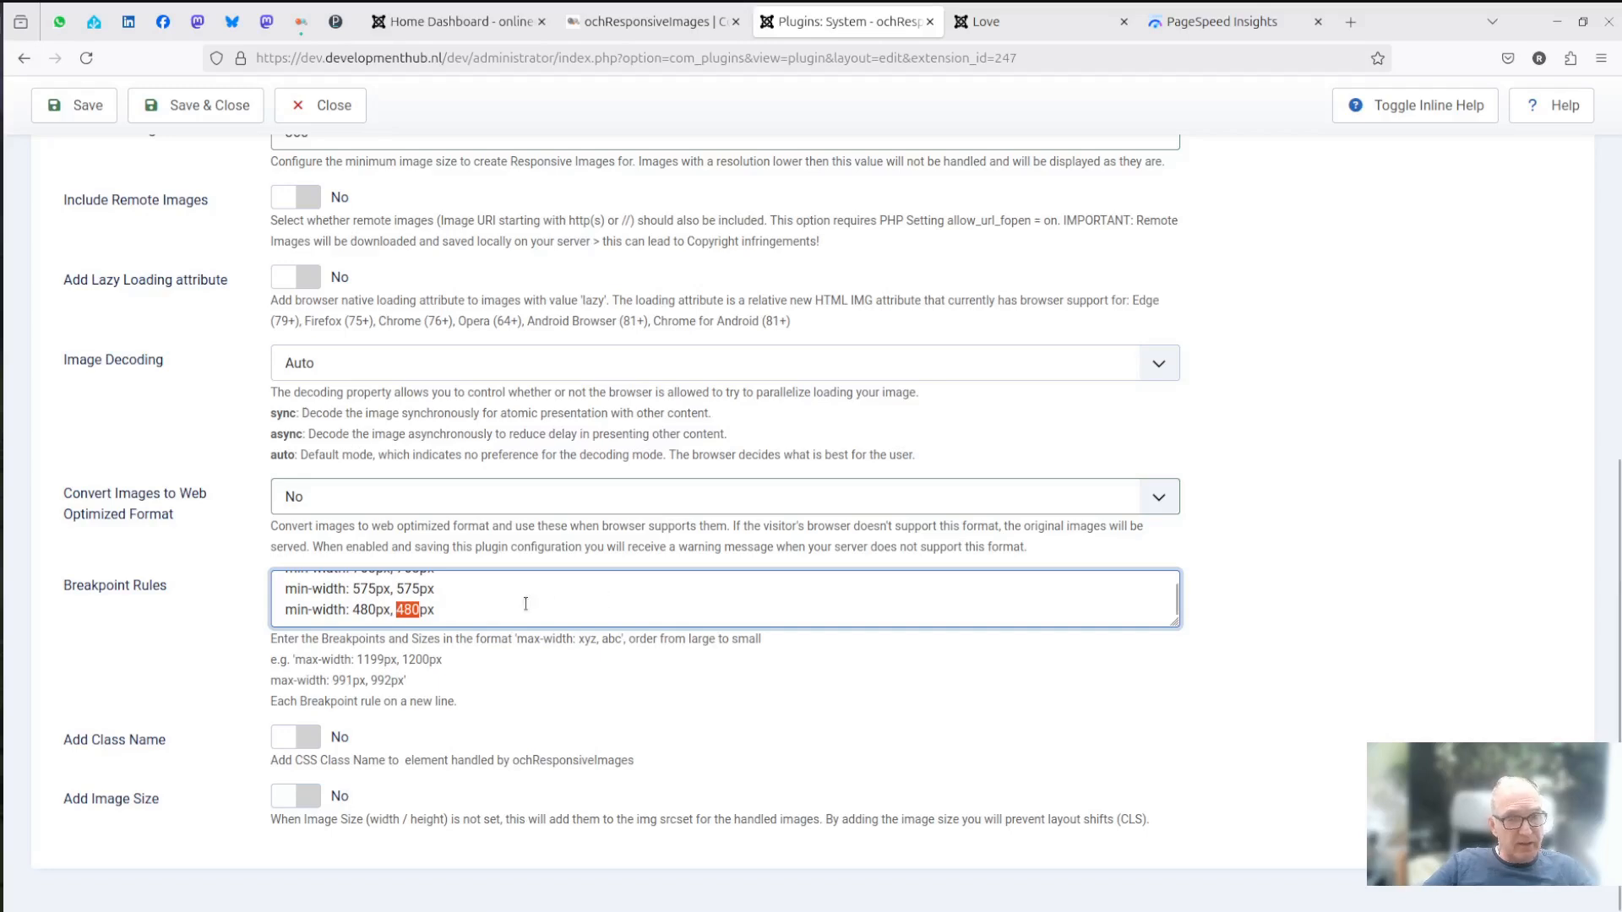
scroll(604, 599, "up", 3)
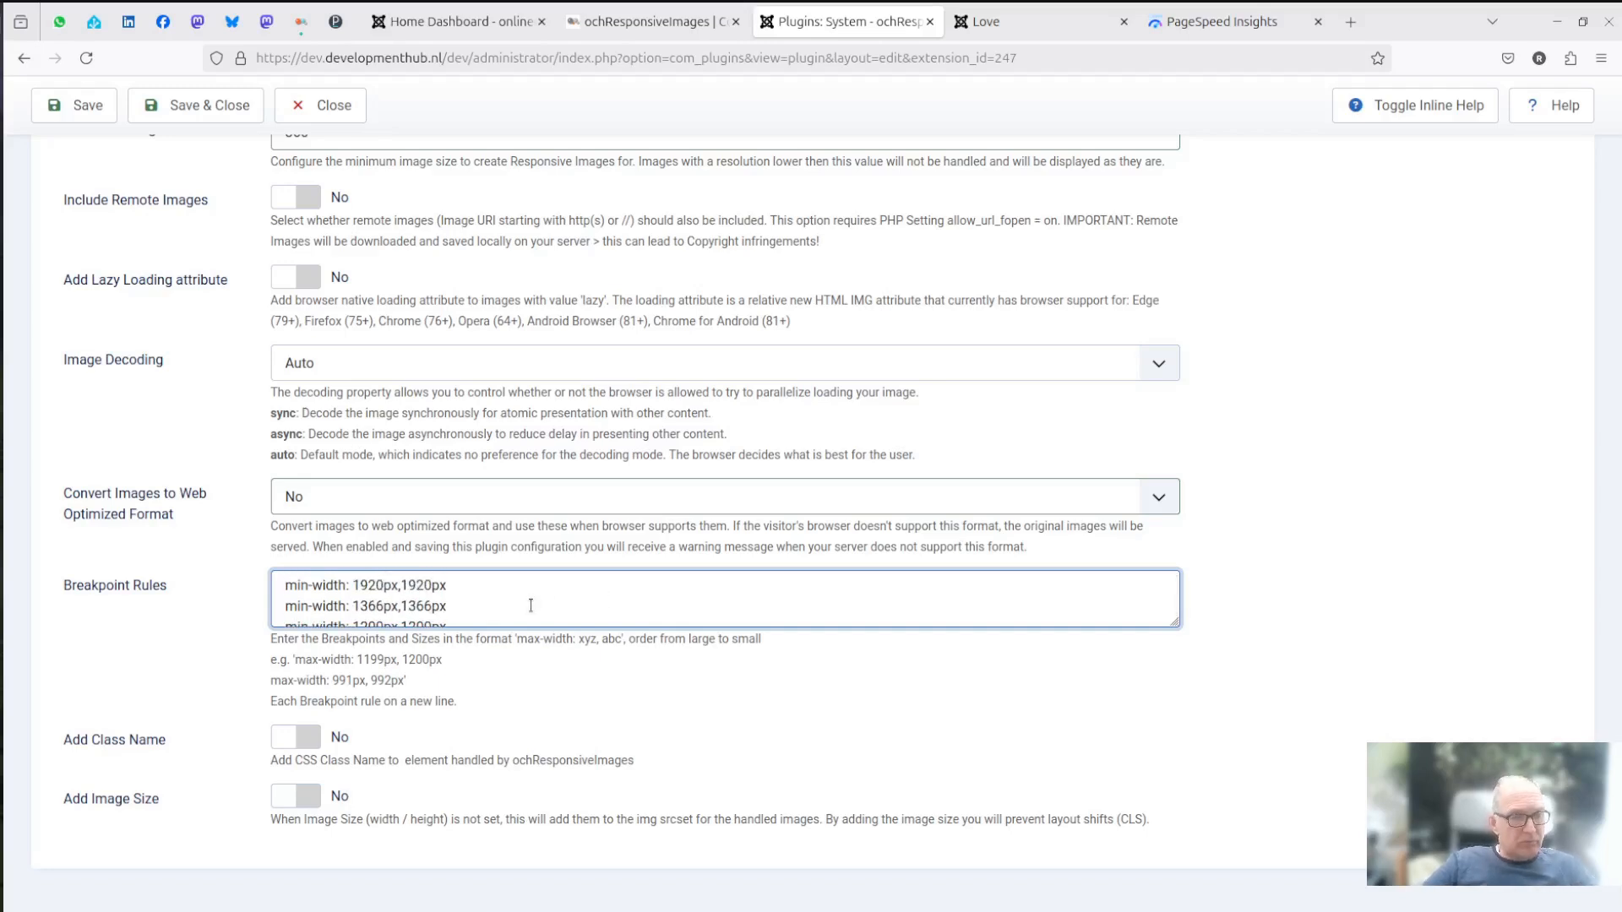
scroll(530, 606, "down", 3)
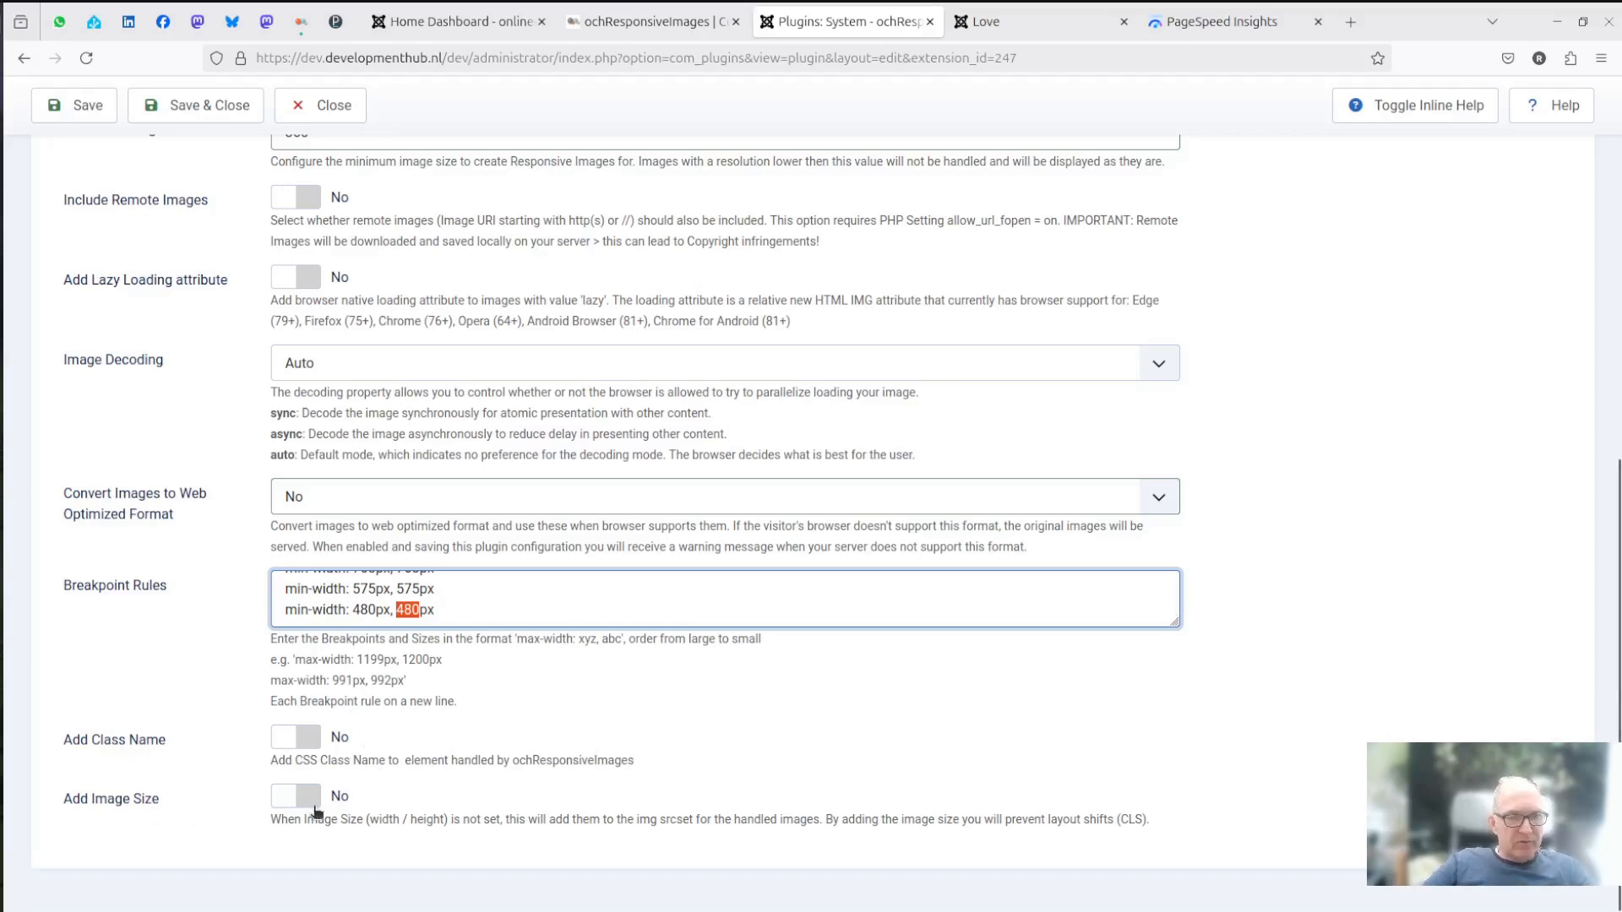
- Examine the plugin's advanced settings for the cache directory, cached image quality, cache creation, debug info and HTML cleanup
scroll(606, 772, "up", 8)
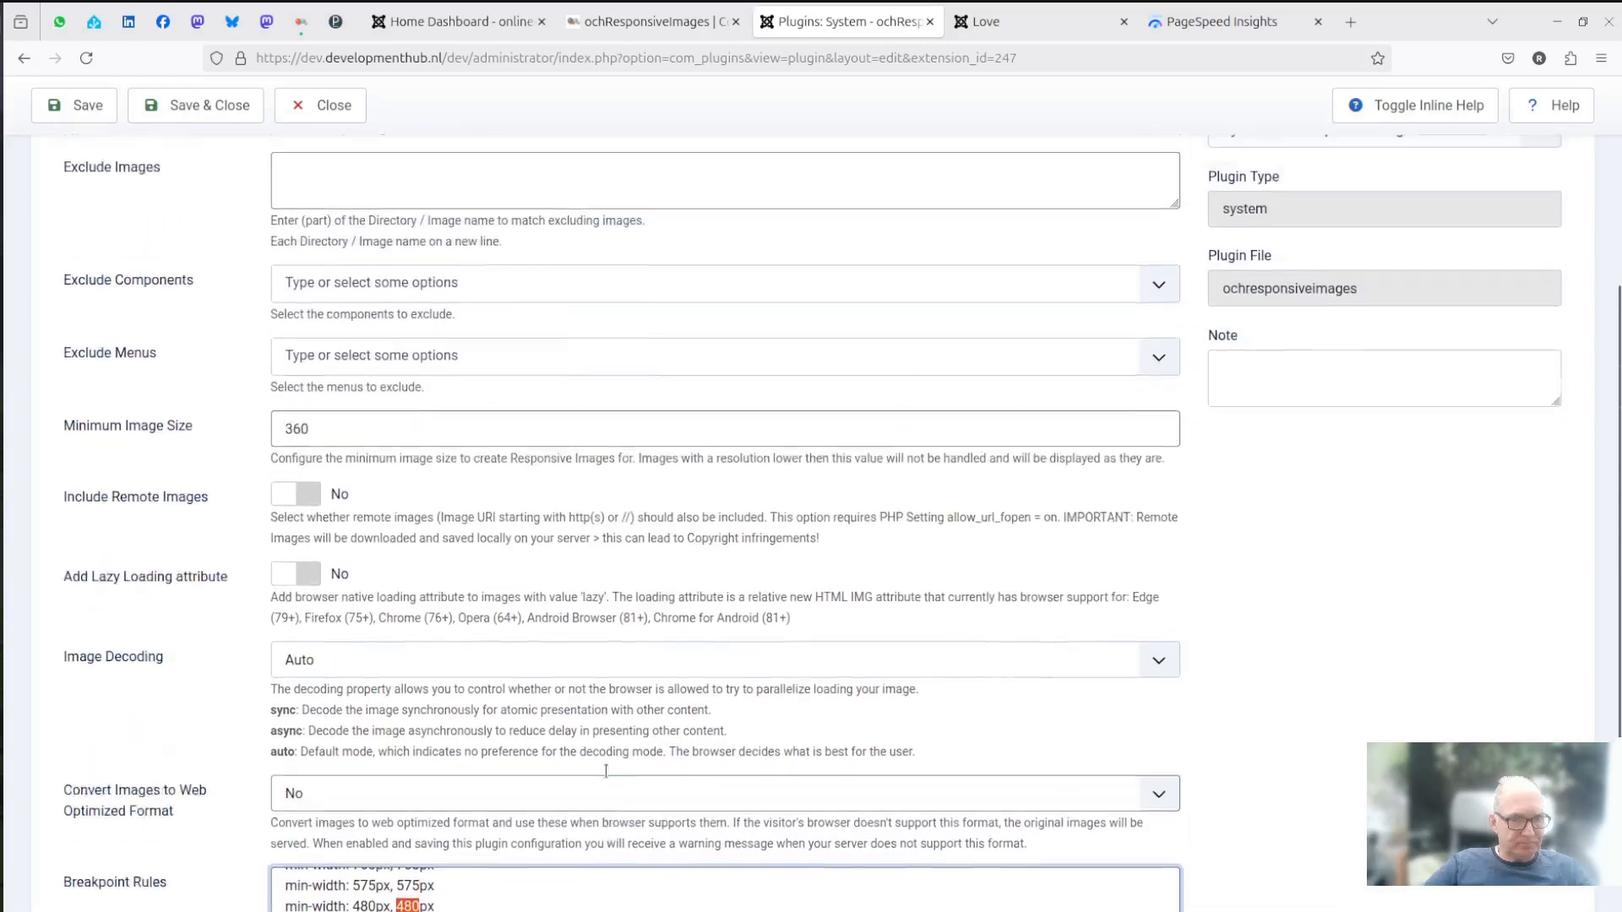
scroll(605, 769, "up", 1)
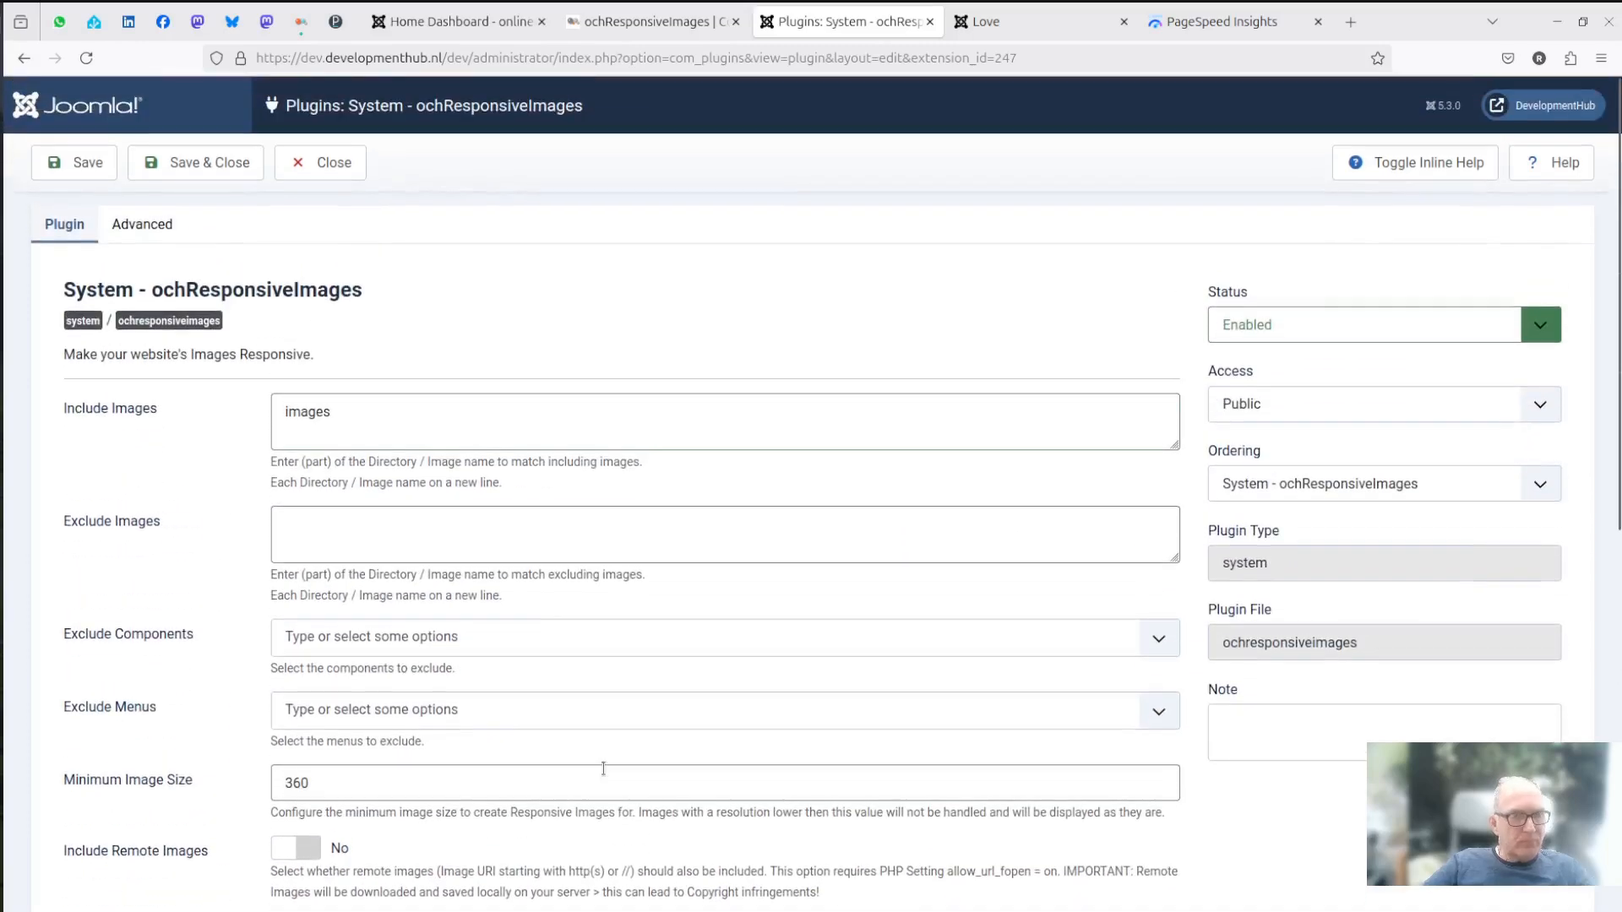
left_click(141, 238)
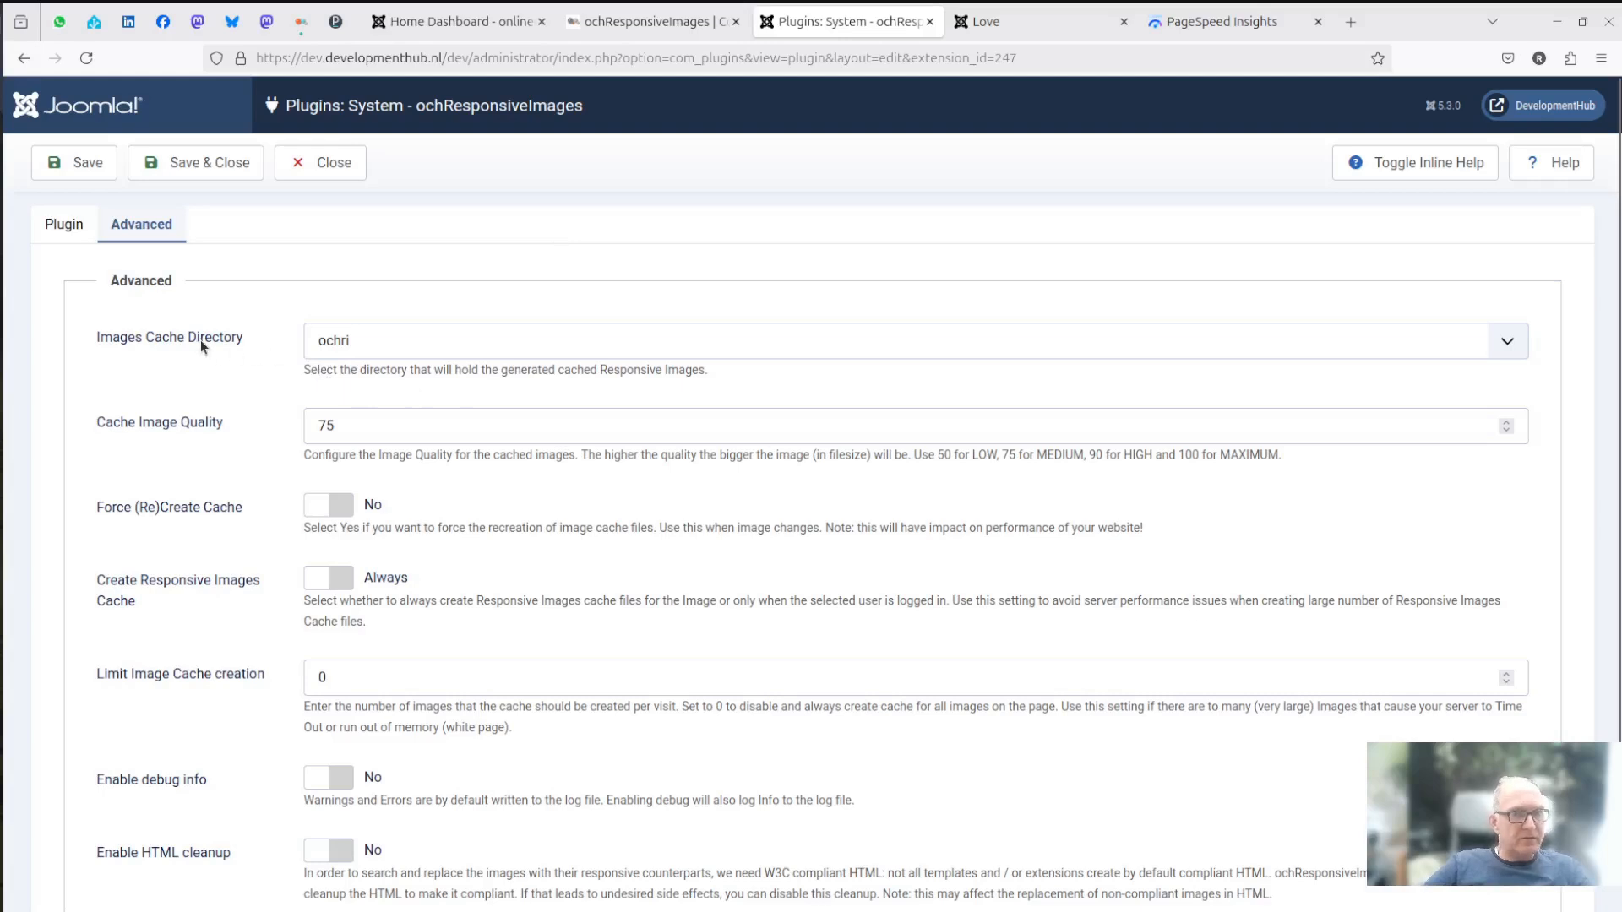
left_click(485, 428)
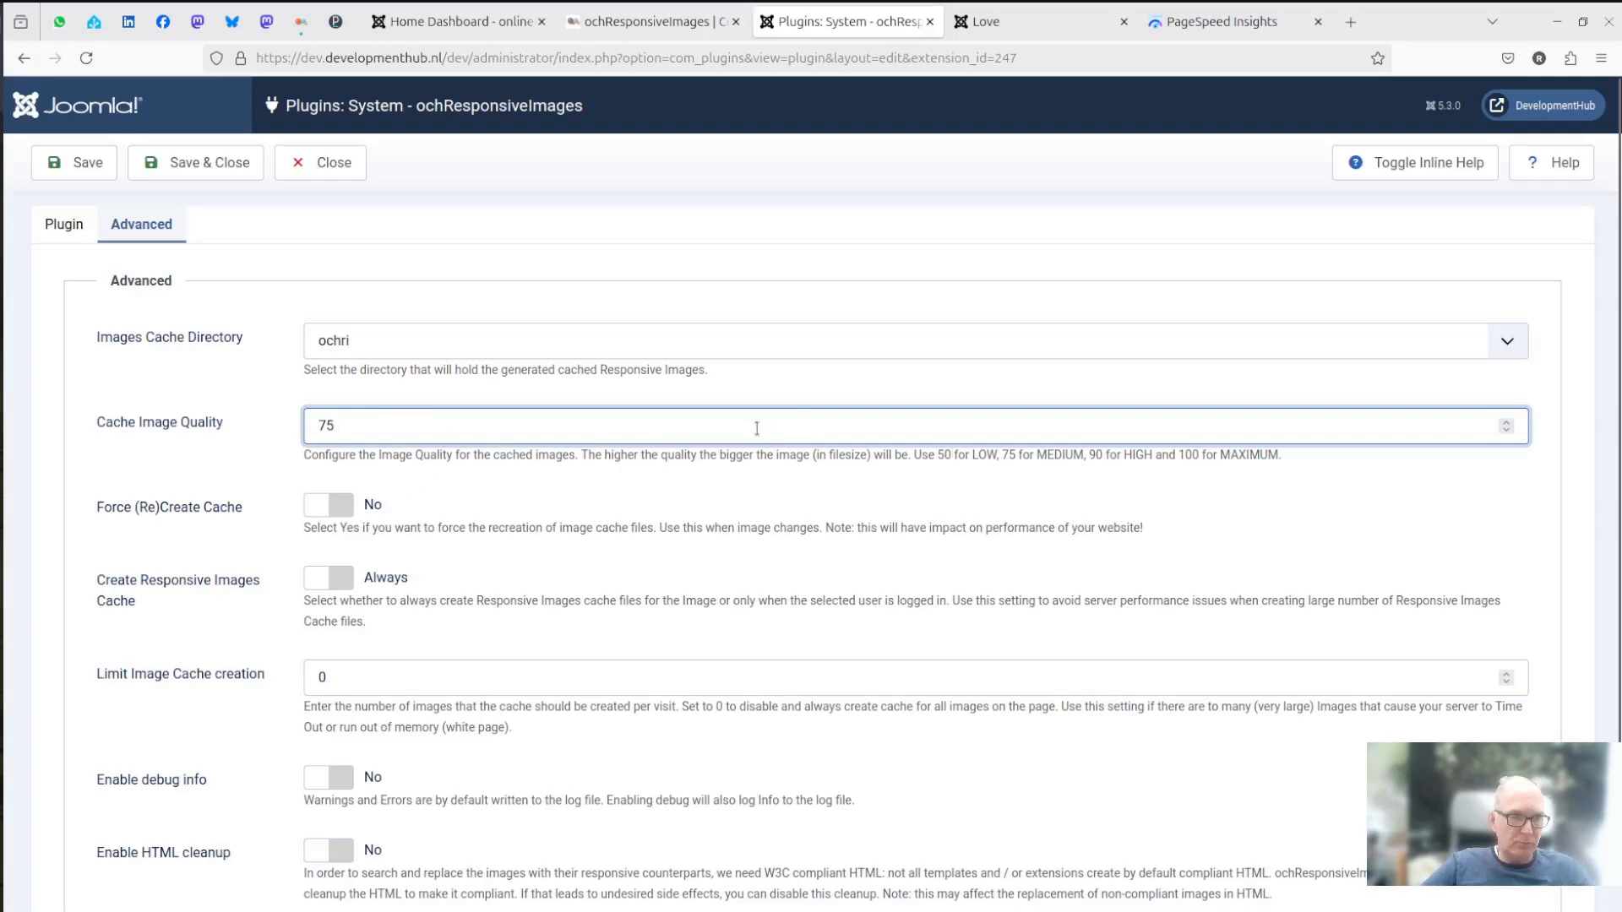
scroll(728, 495, "down", 2)
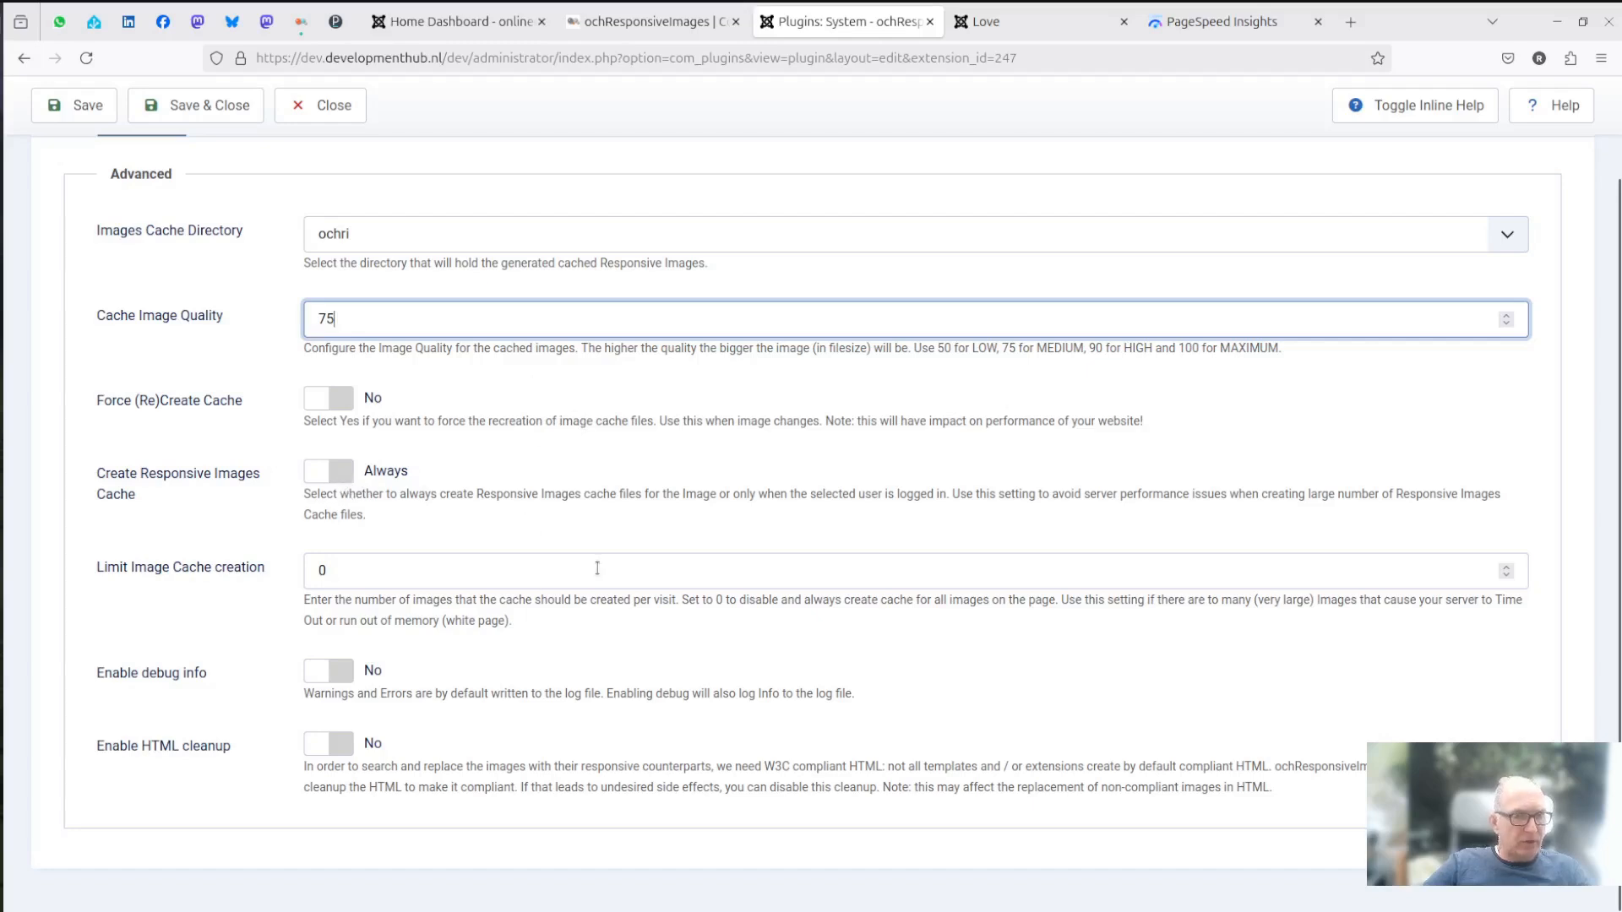
scroll(597, 567, "up", 2)
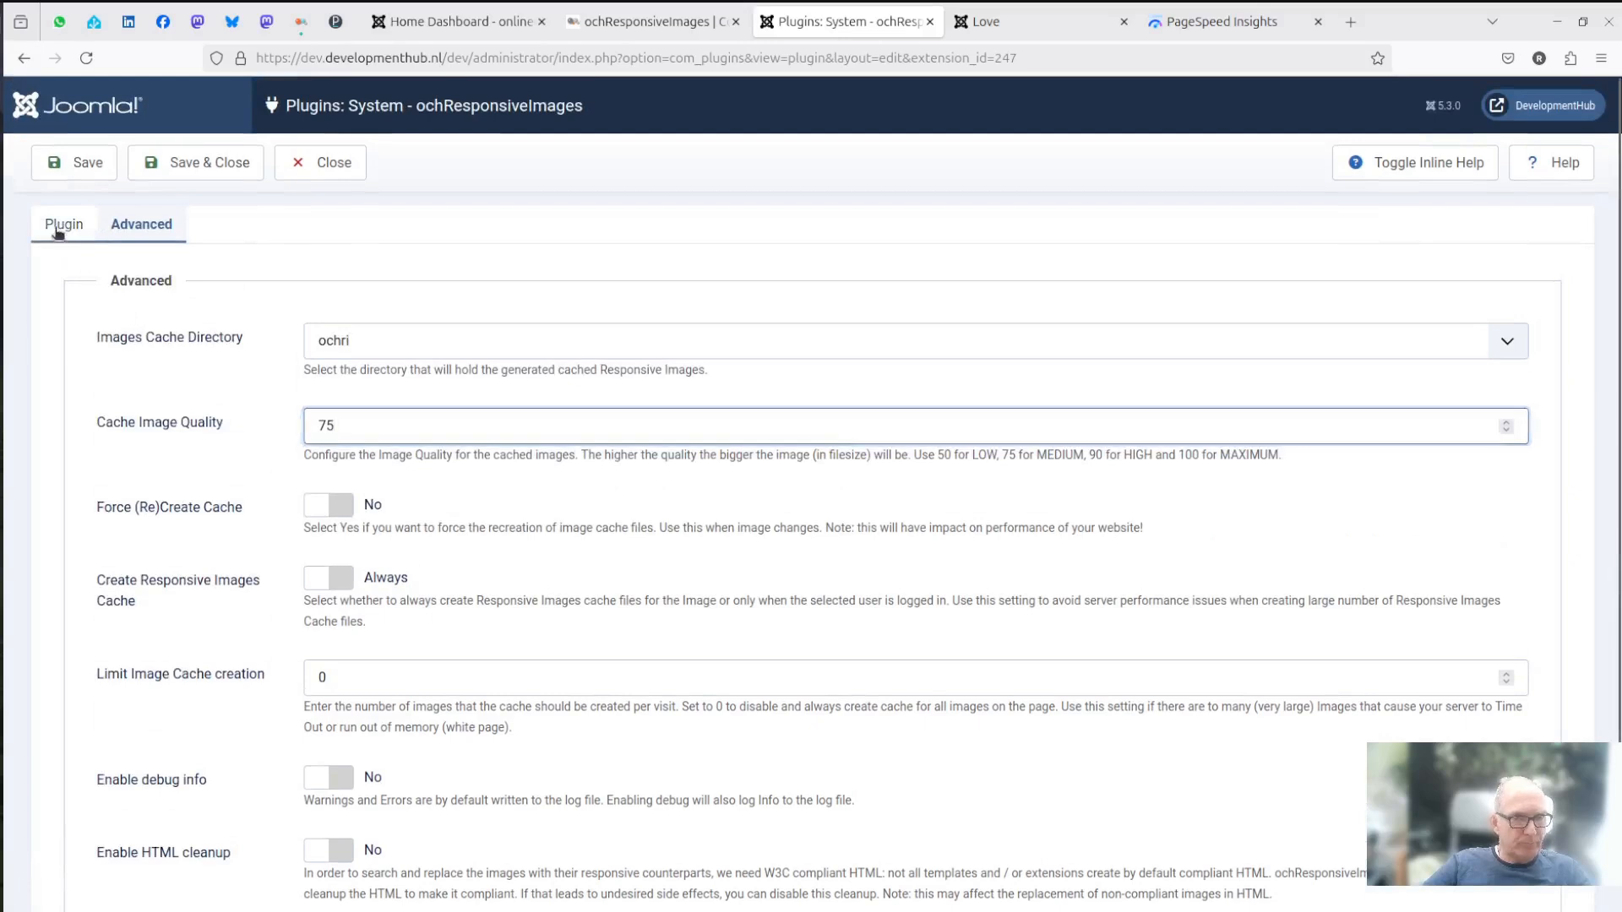
- Save and close the ochResponsiveImages settings and enable the plugin in the plugins list
left_click(59, 227)
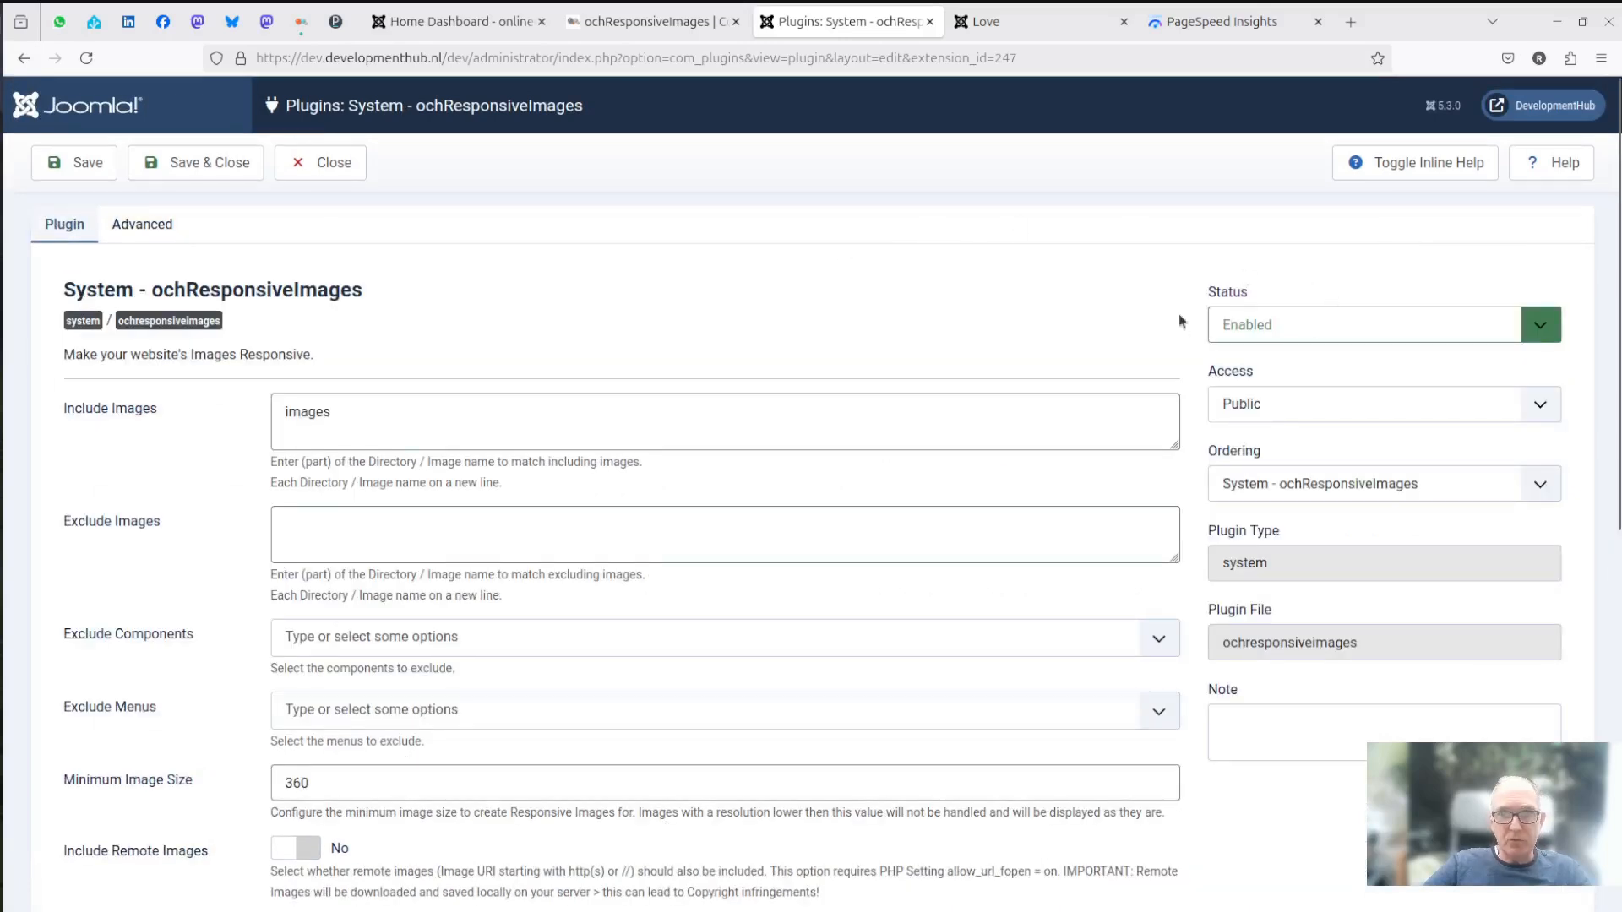
left_click(202, 166)
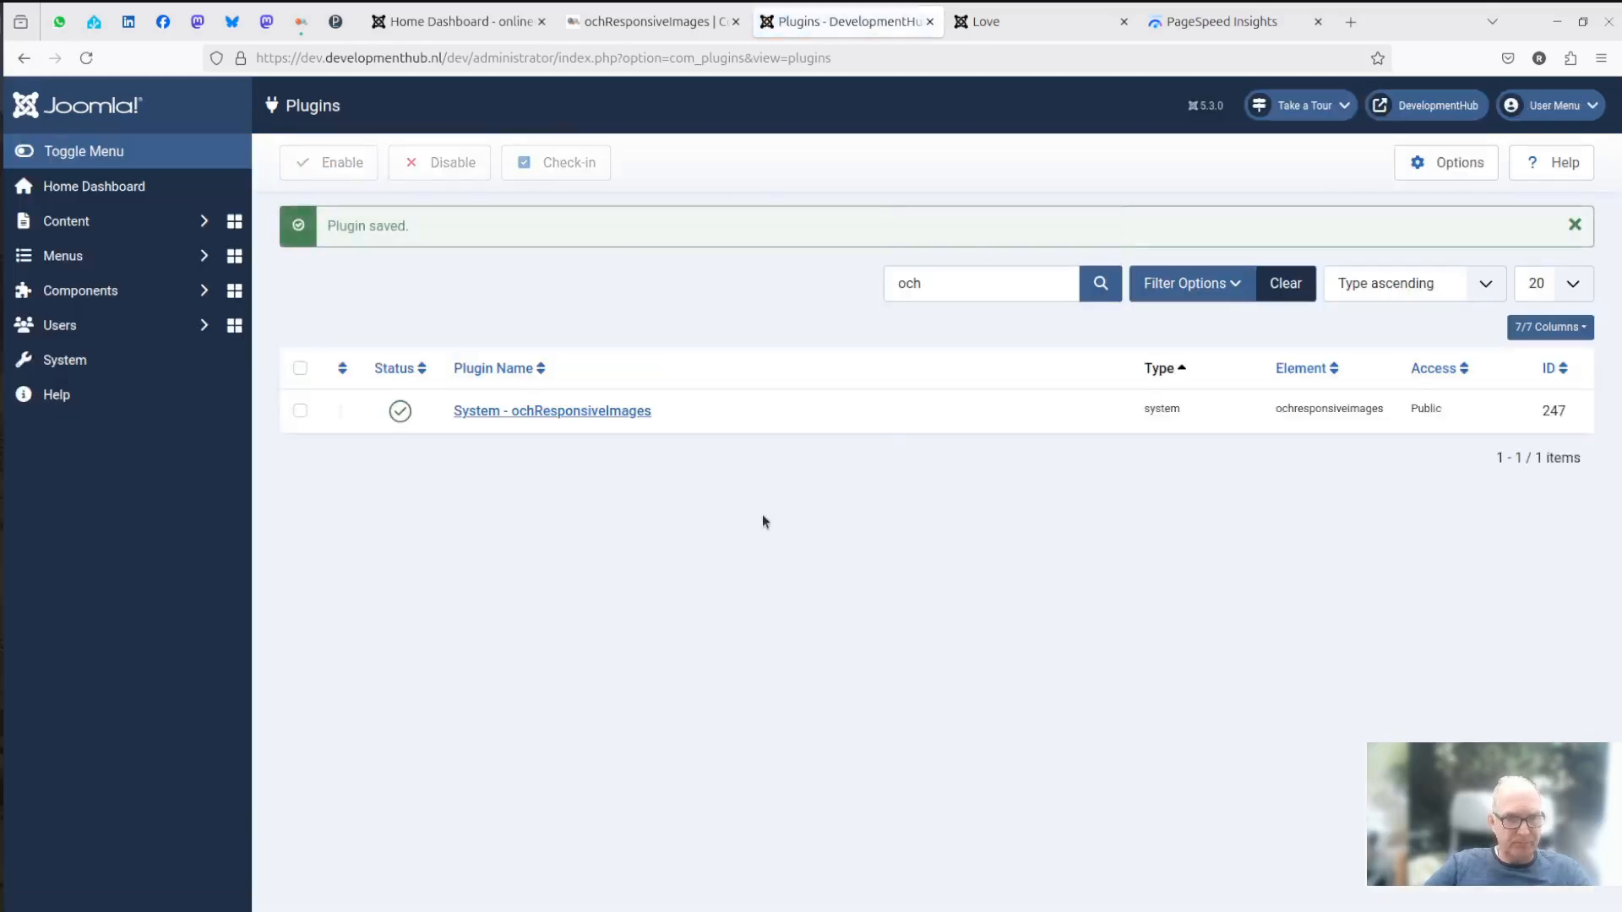
left_click(400, 411)
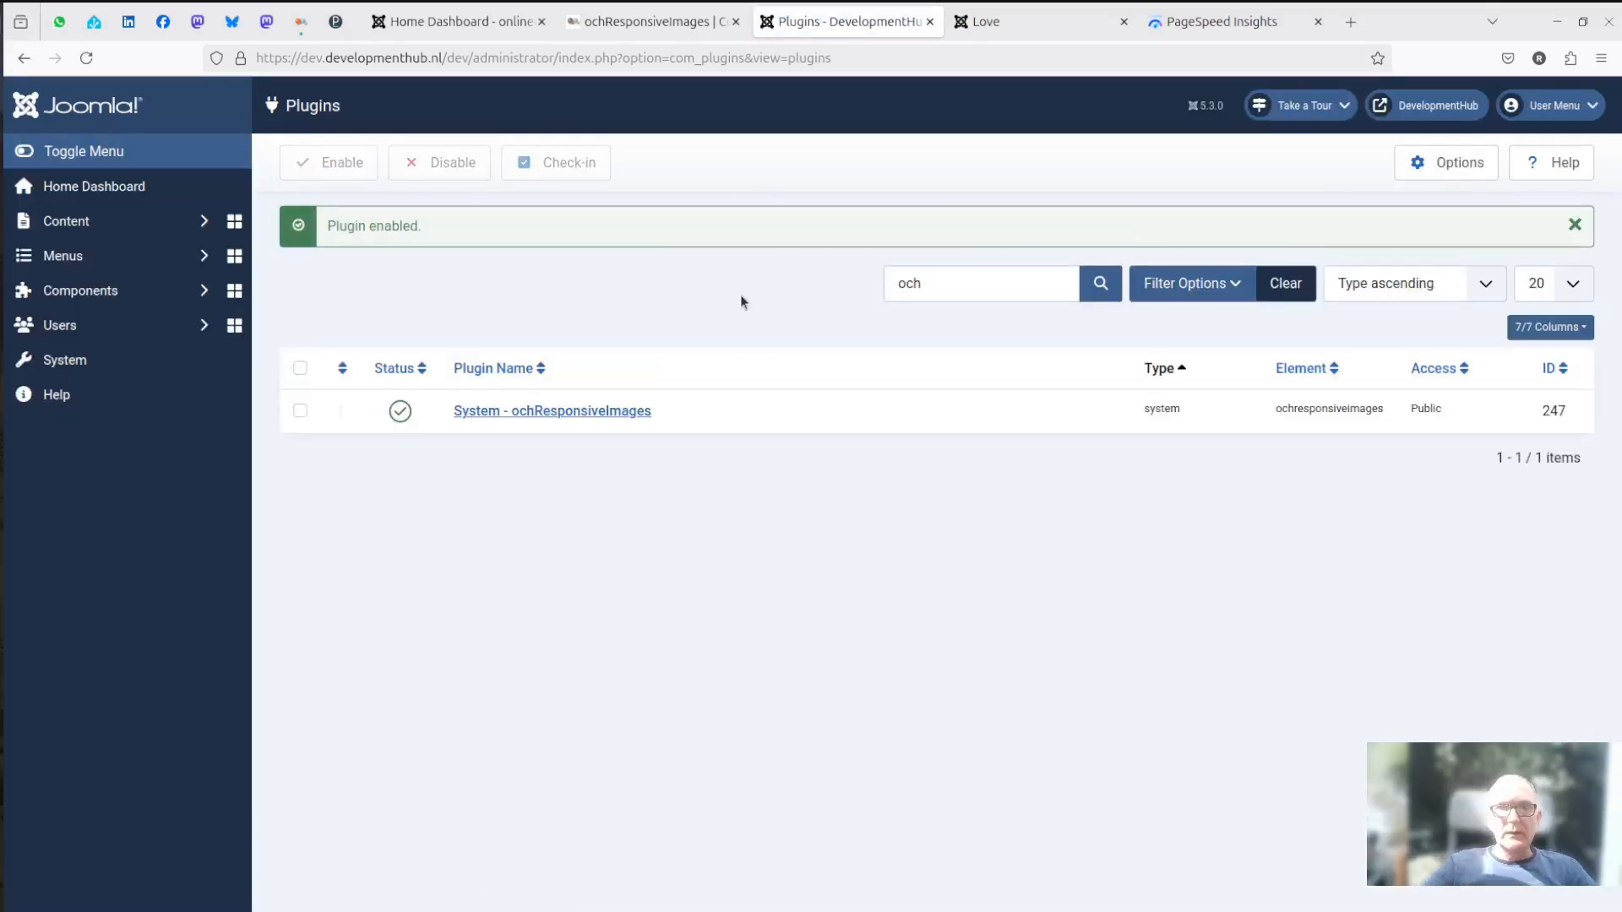
- Examine the original img markup of the Love article's photo in the page inspector
left_click(1011, 23)
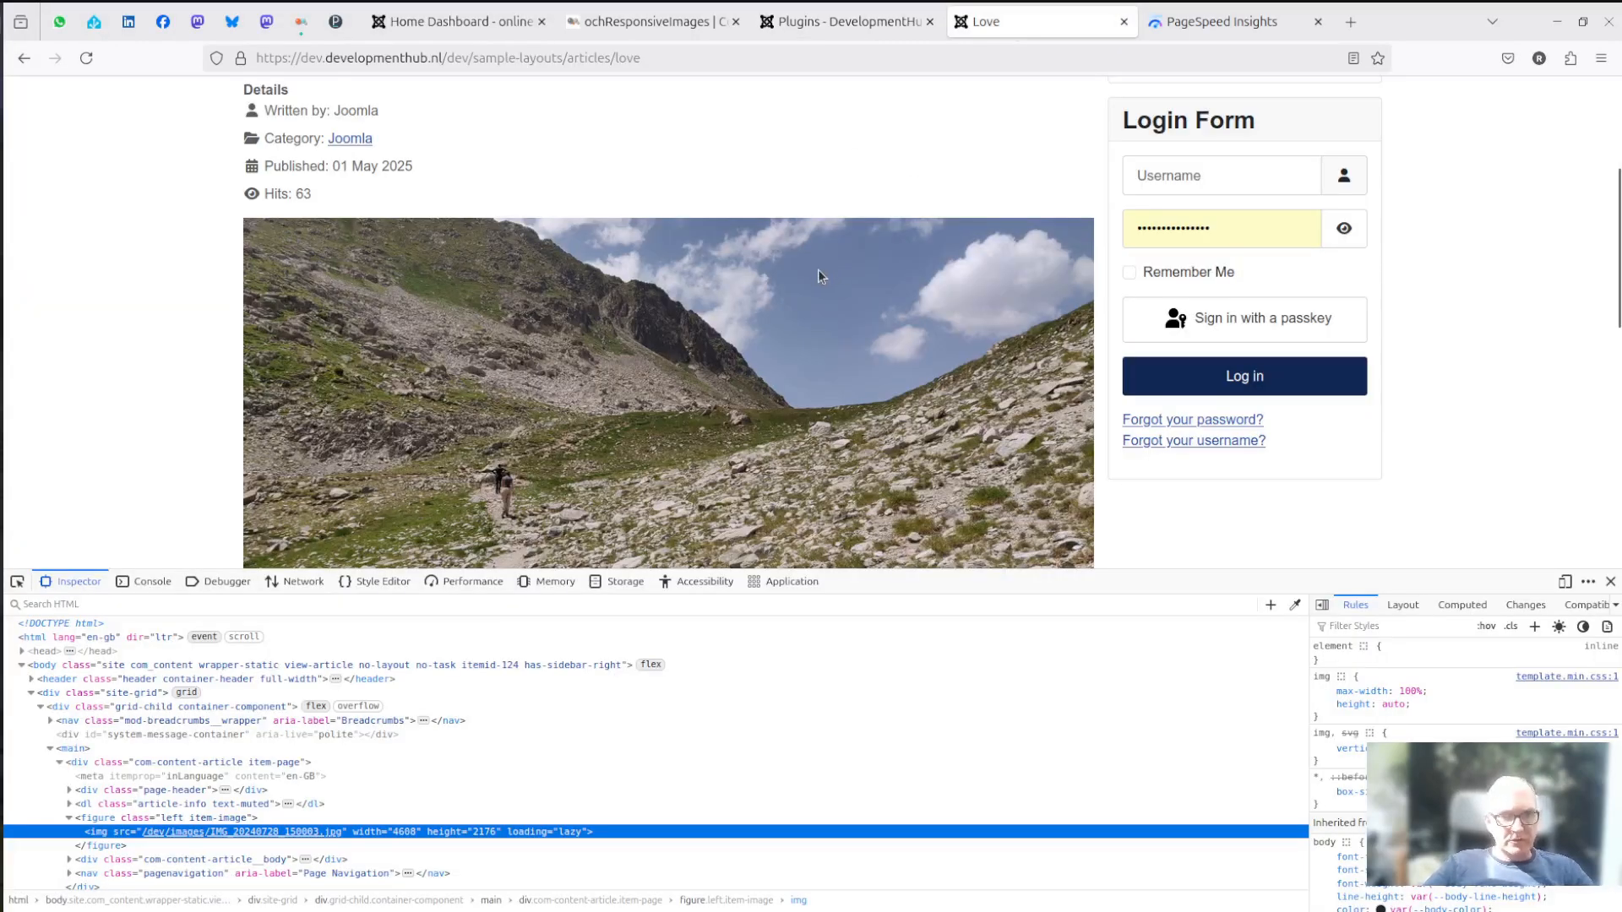
scroll(817, 272, "down", 3)
scroll(732, 279, "up", 1)
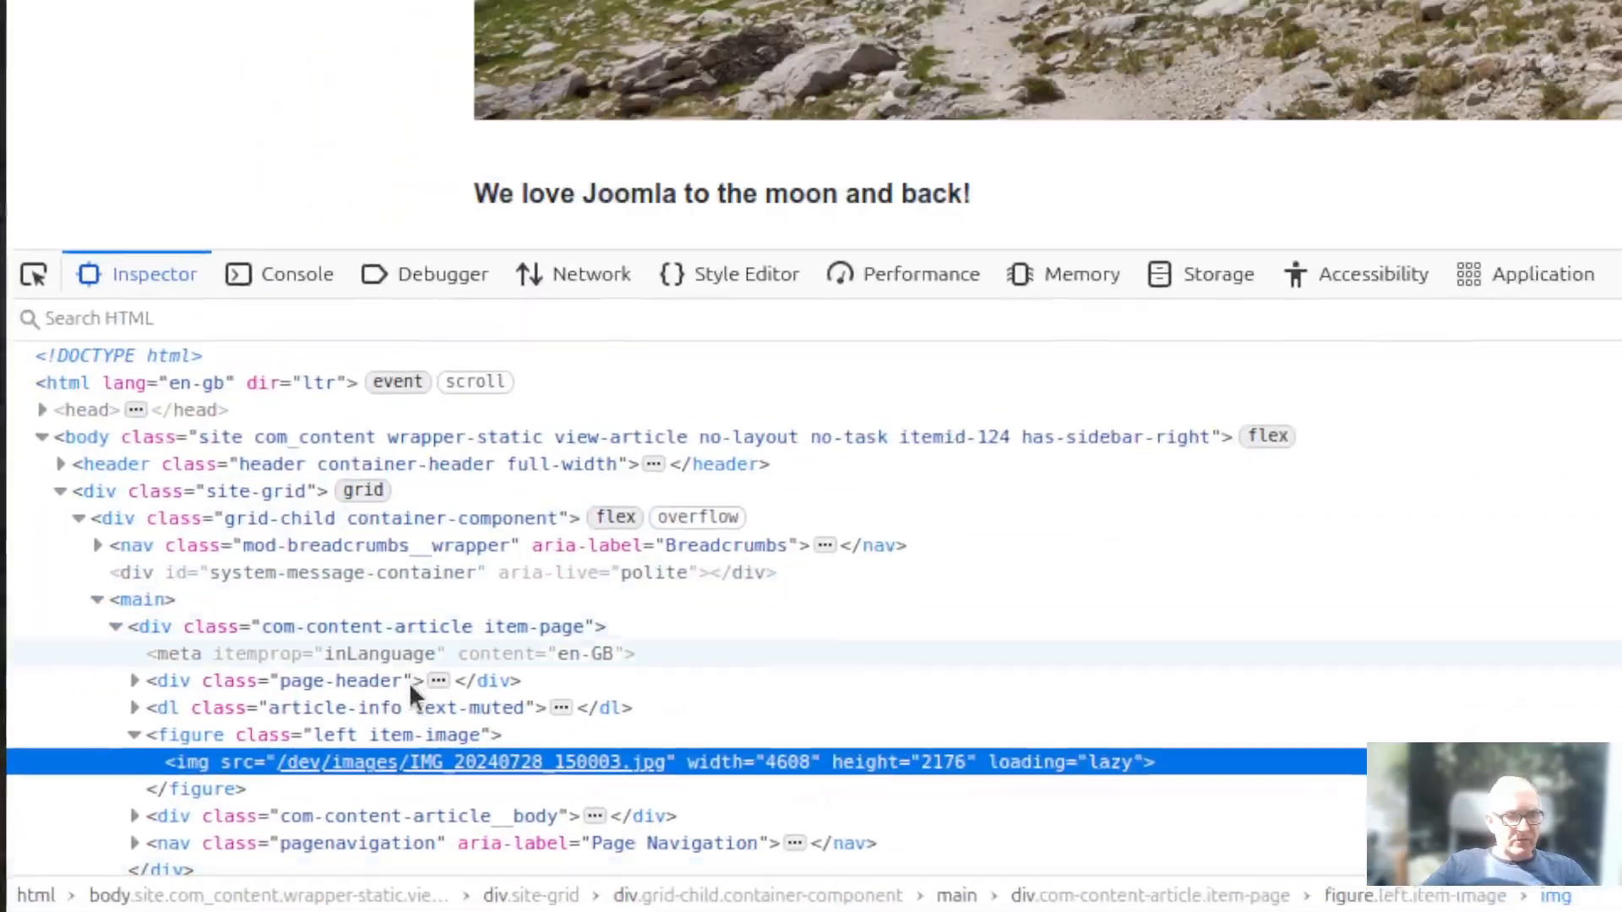
mouse_move(396, 761)
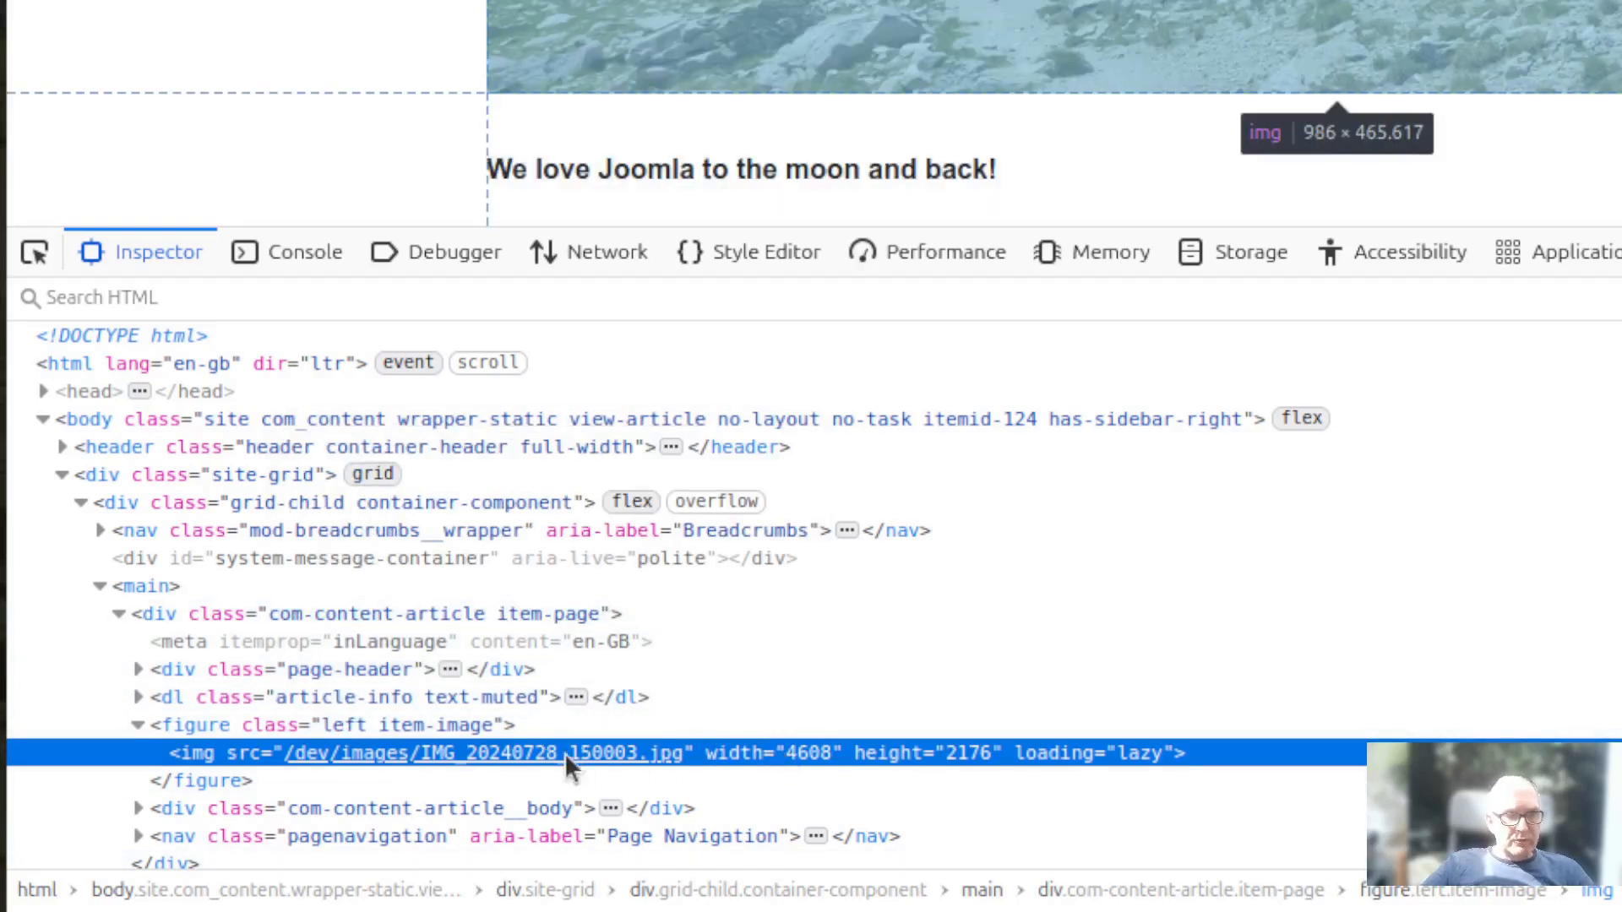
mouse_move(324, 752)
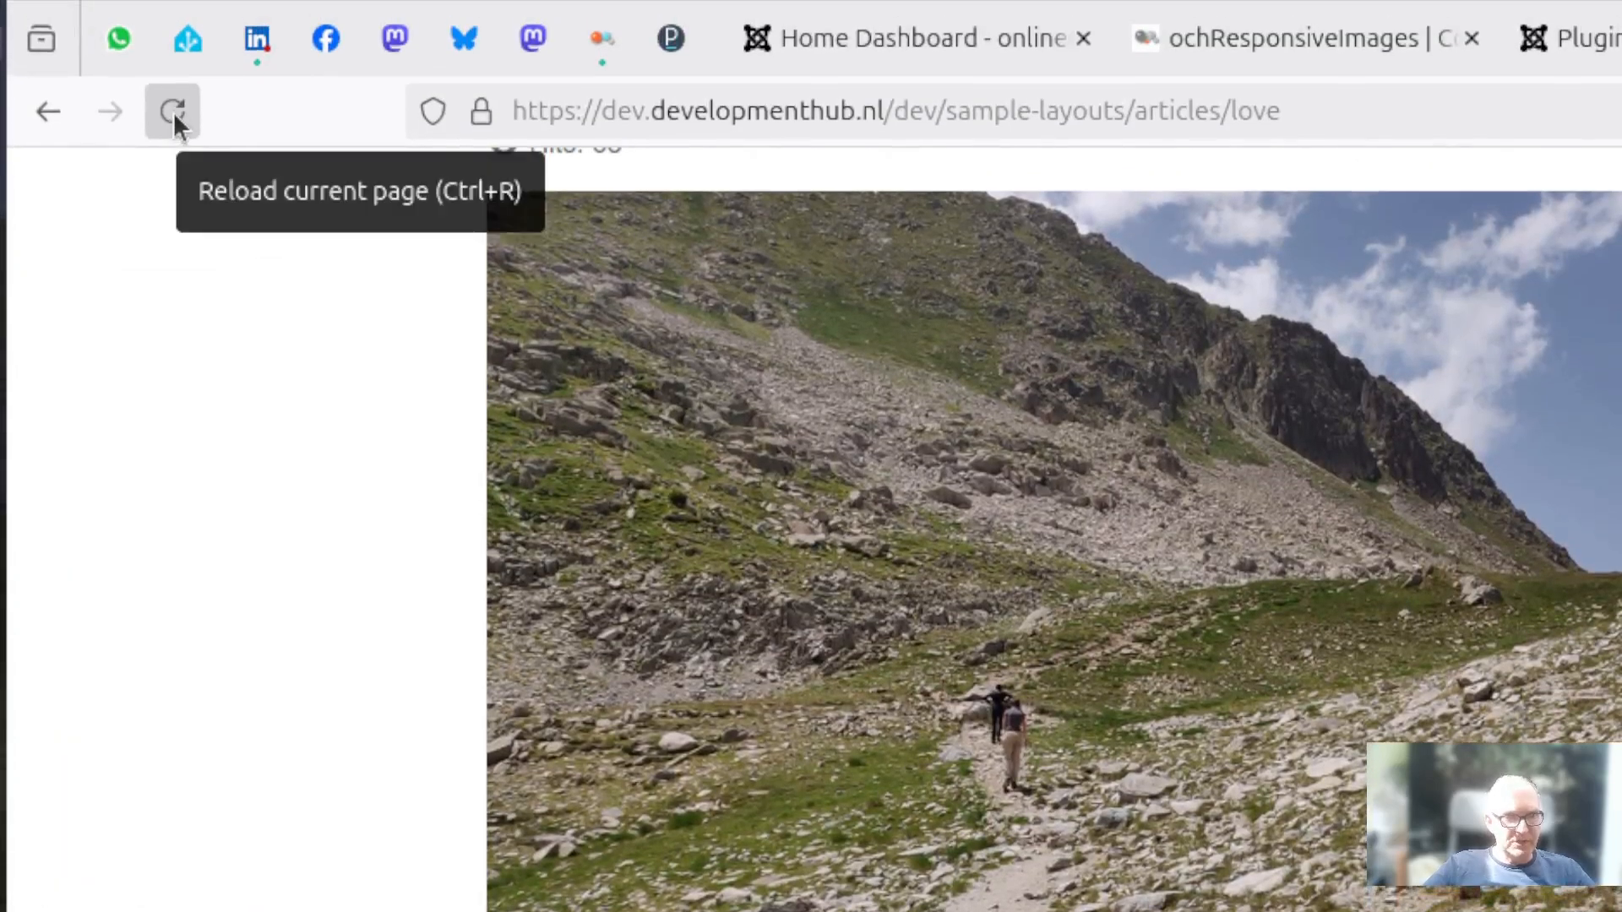
- Reload the Love article twice and check its photo's img markup for the srcset and sizes attributes
left_click(174, 112)
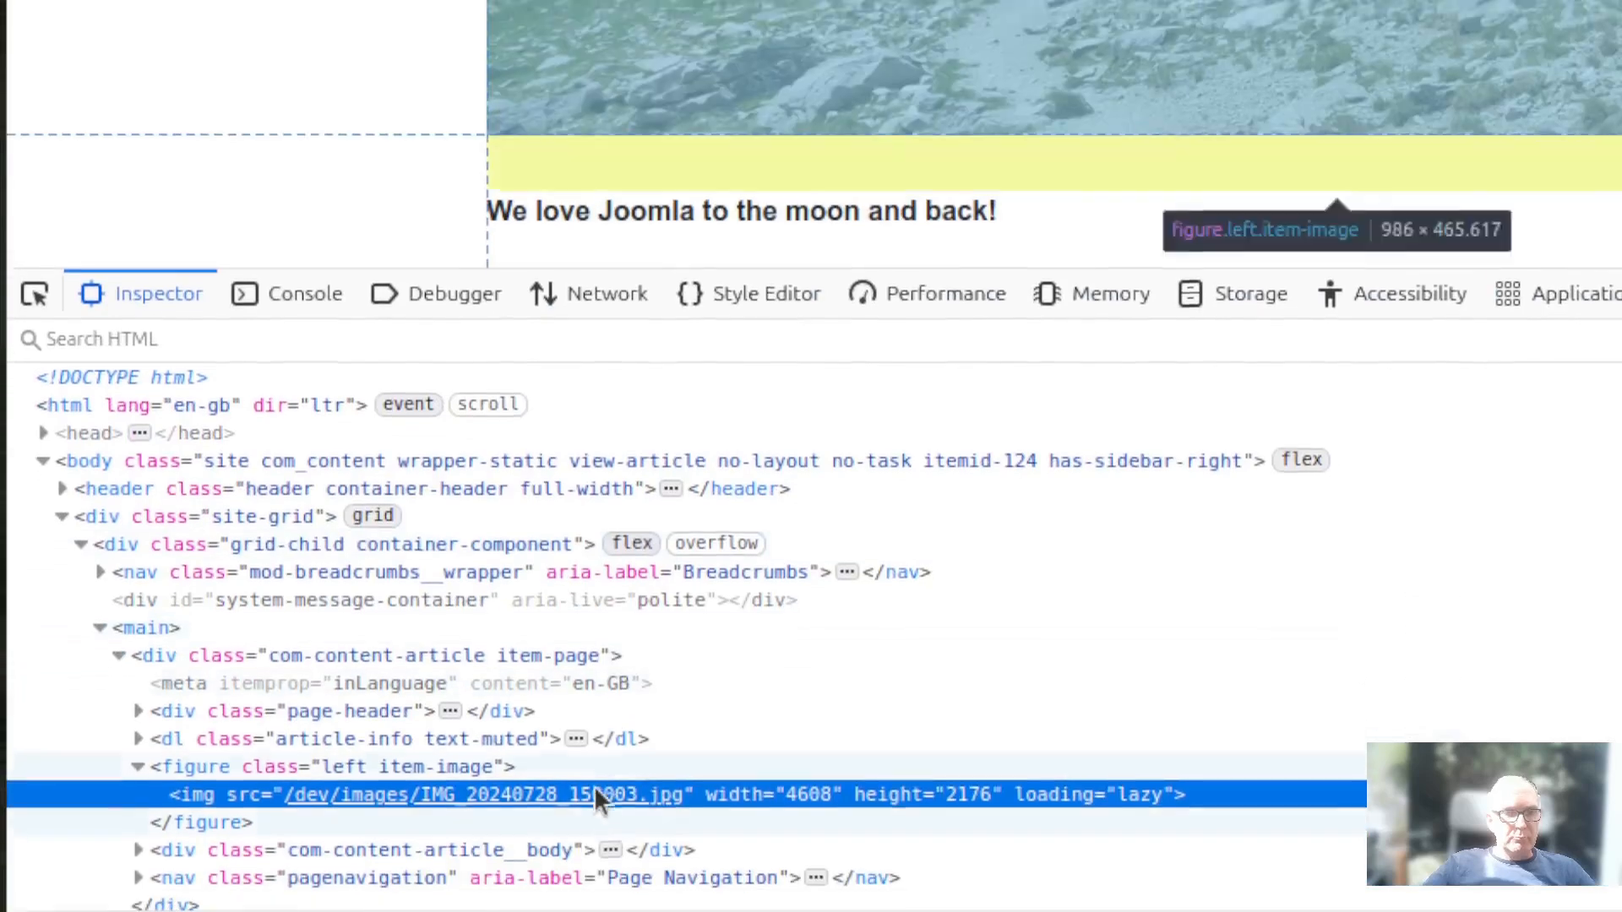
mouse_move(571, 757)
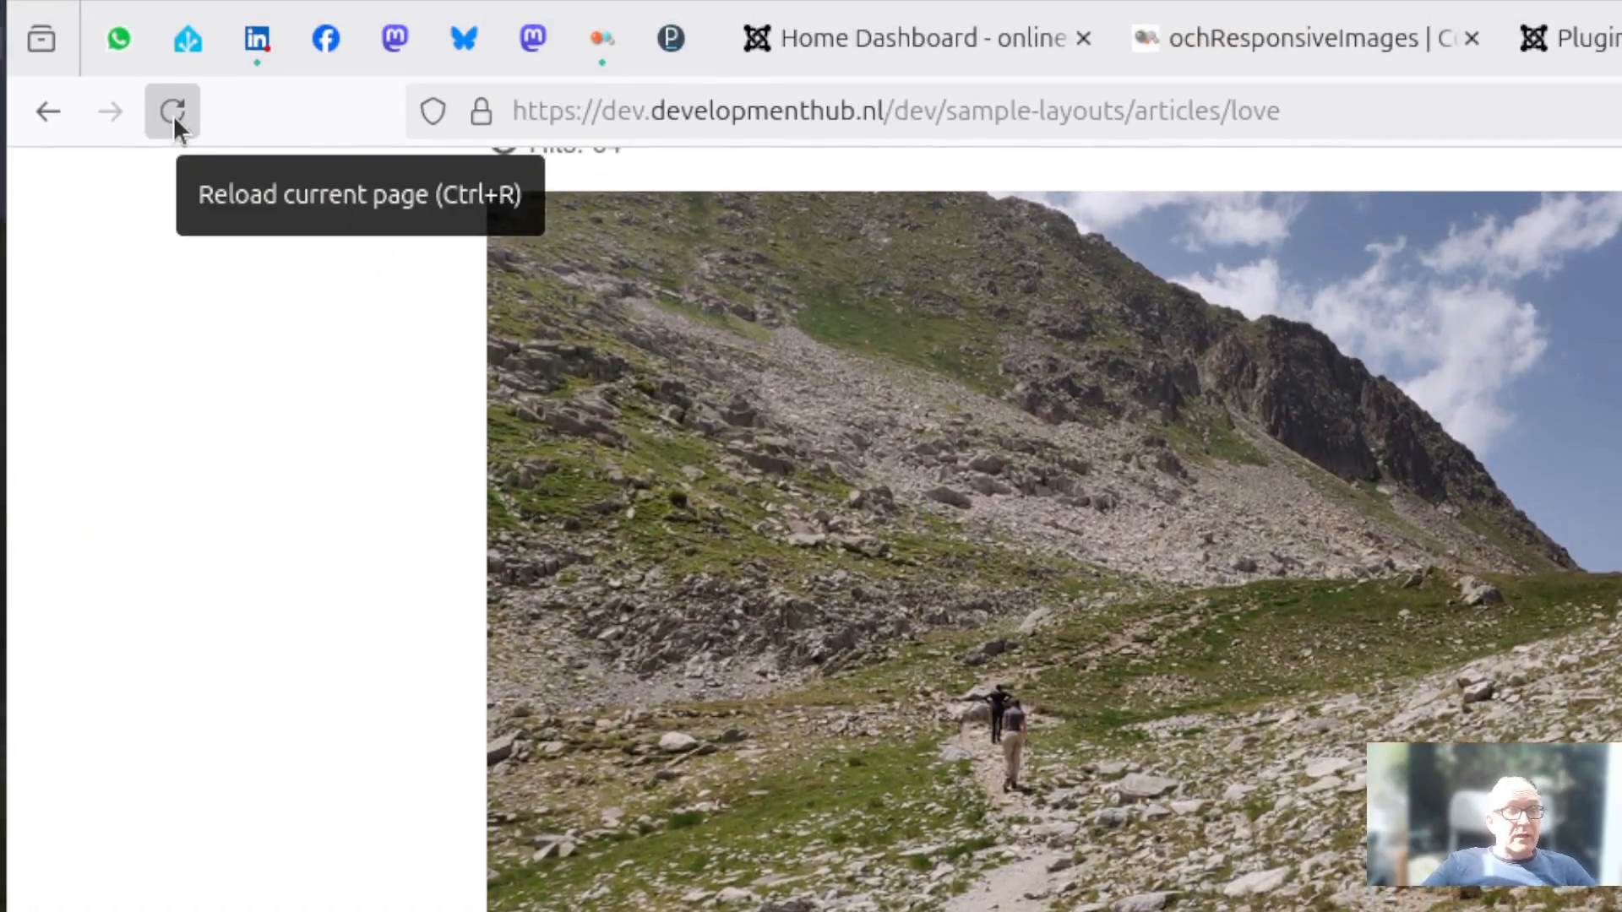
left_click(173, 113)
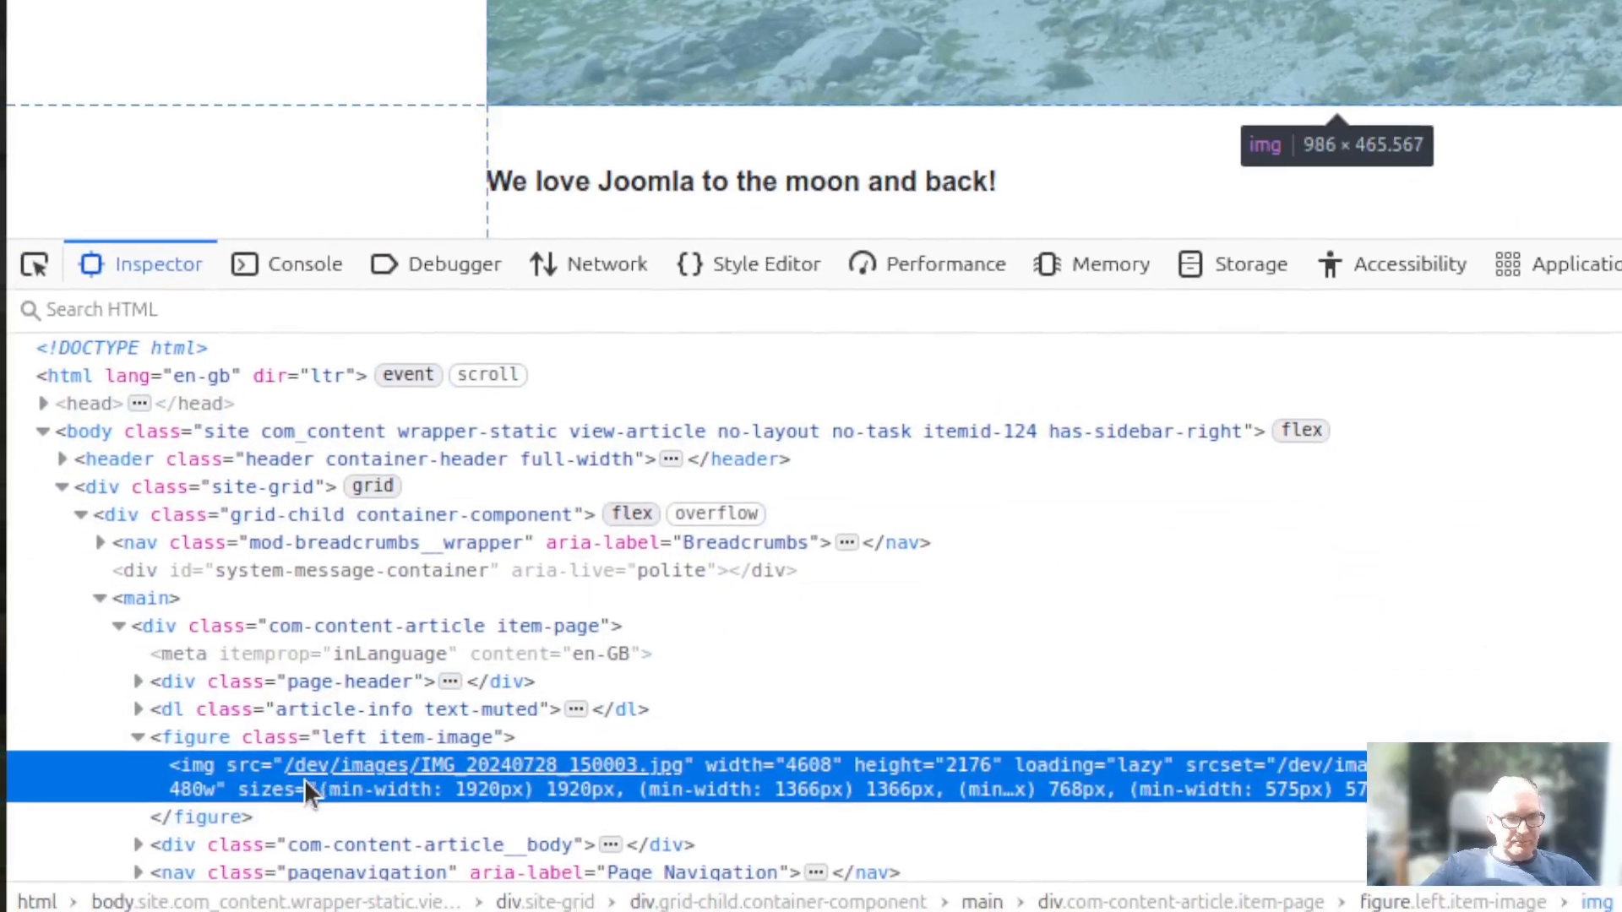
mouse_move(304, 765)
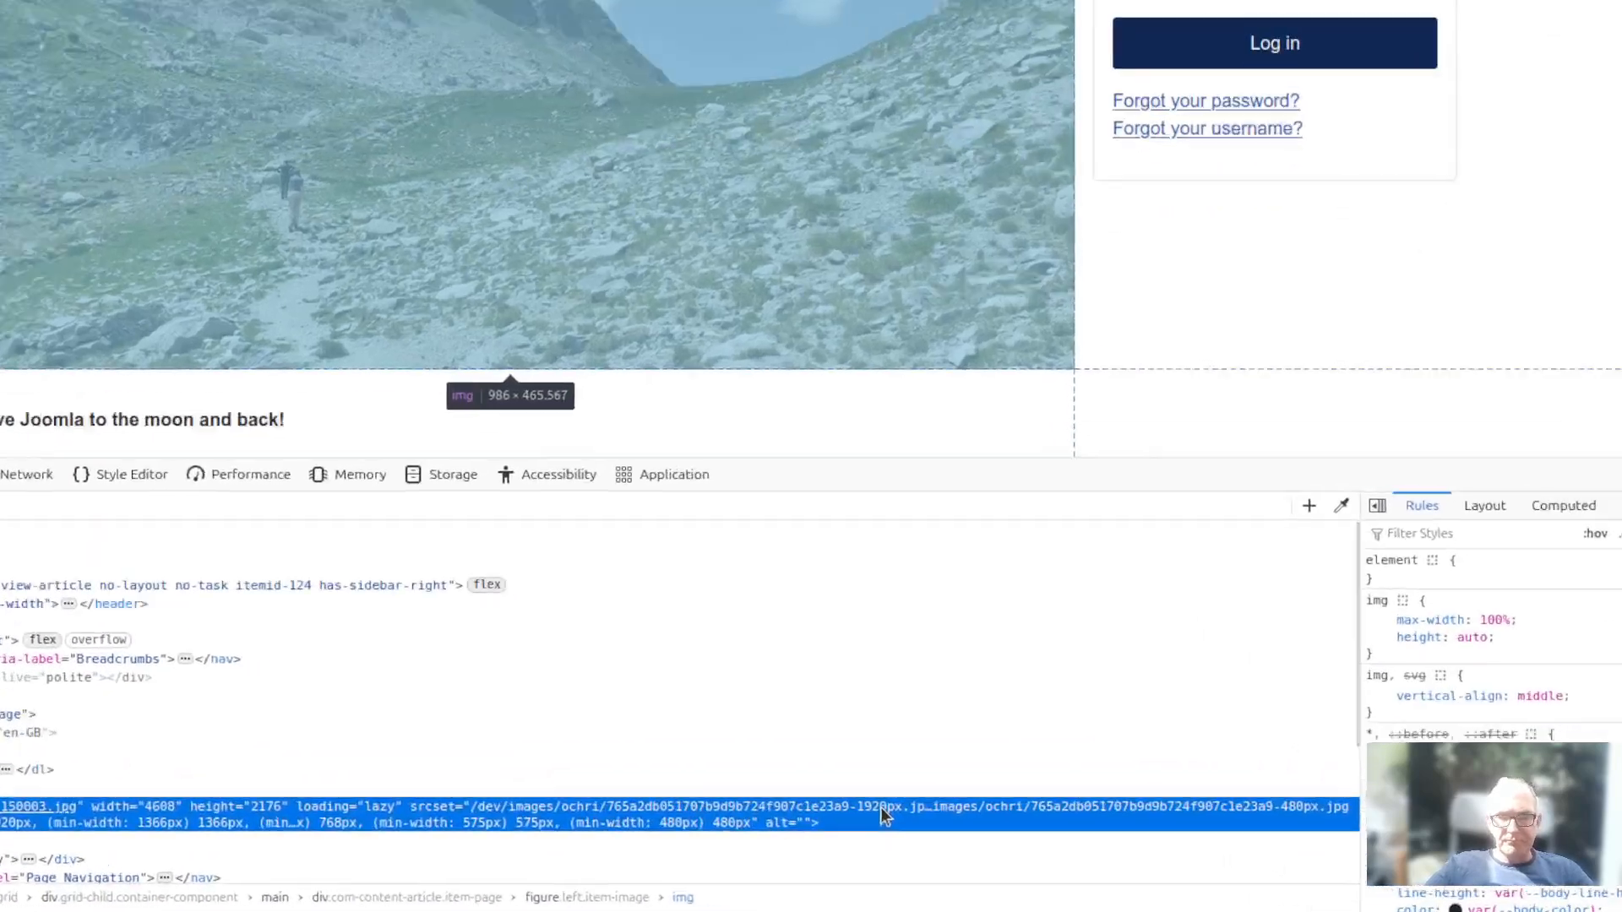
key("F12")
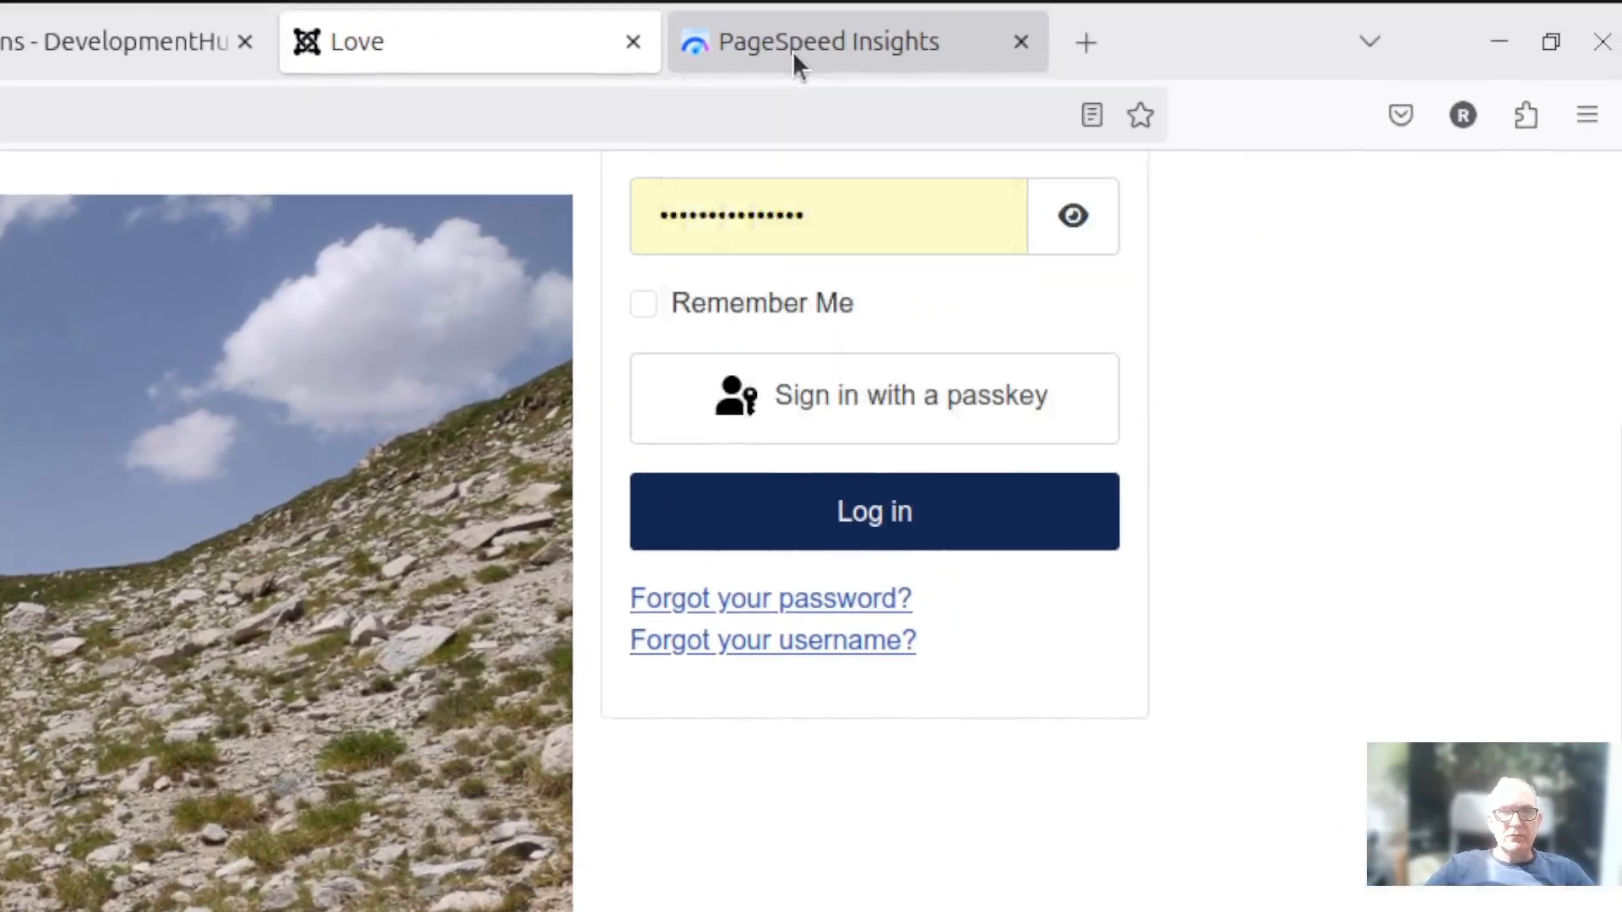
- Analyze the Love article page again in PageSpeed Insights for mobile
left_click(854, 28)
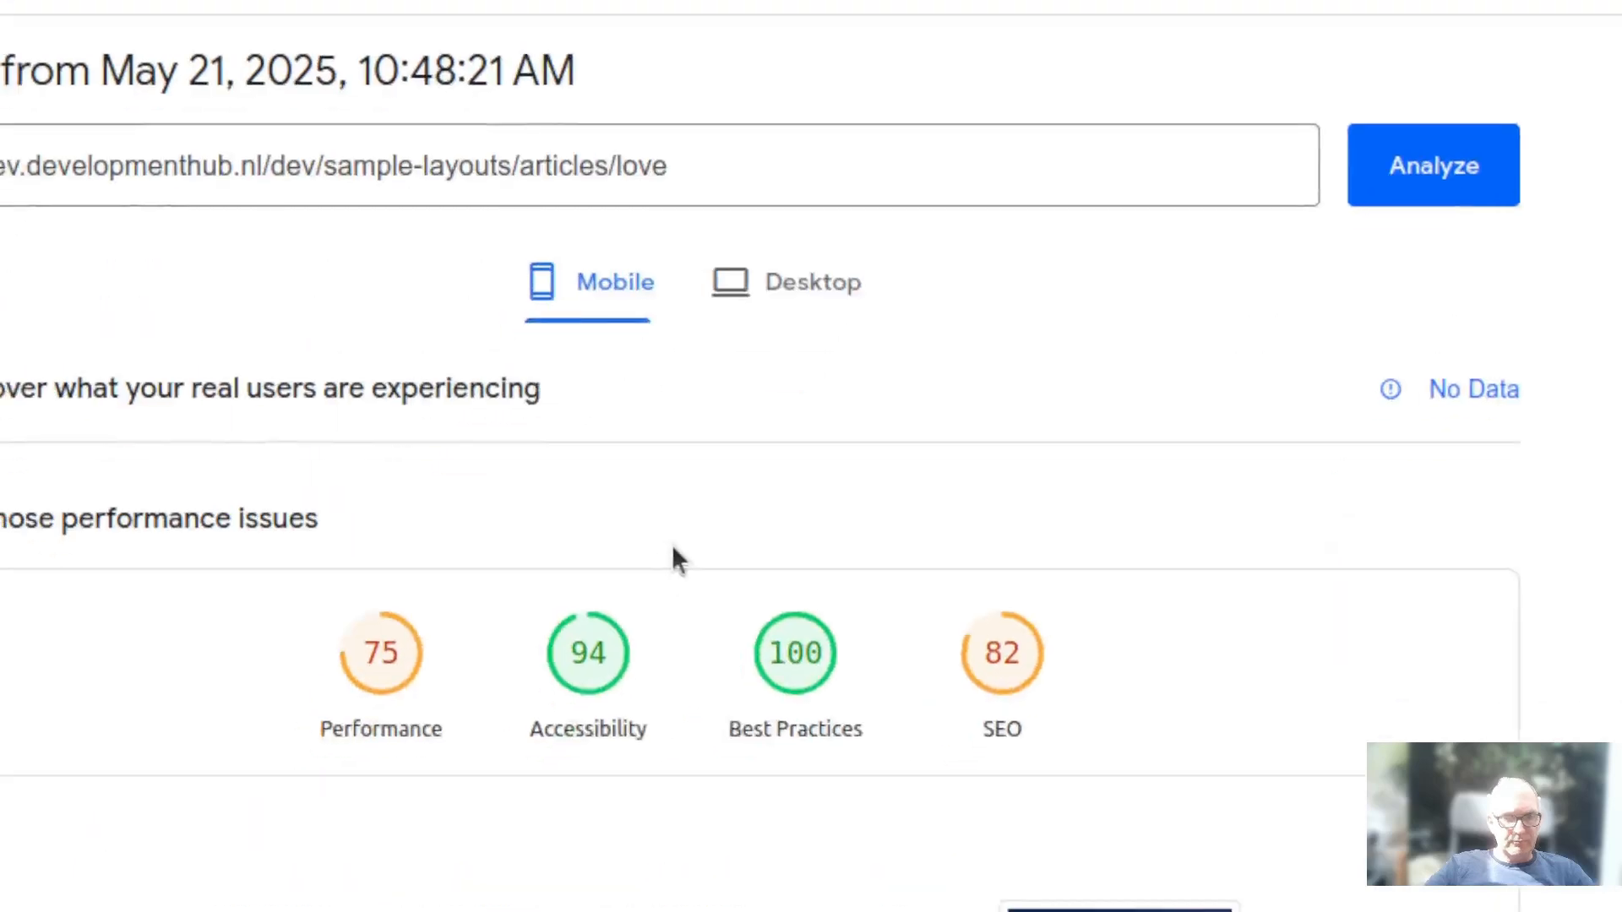
scroll(629, 443, "down", 2)
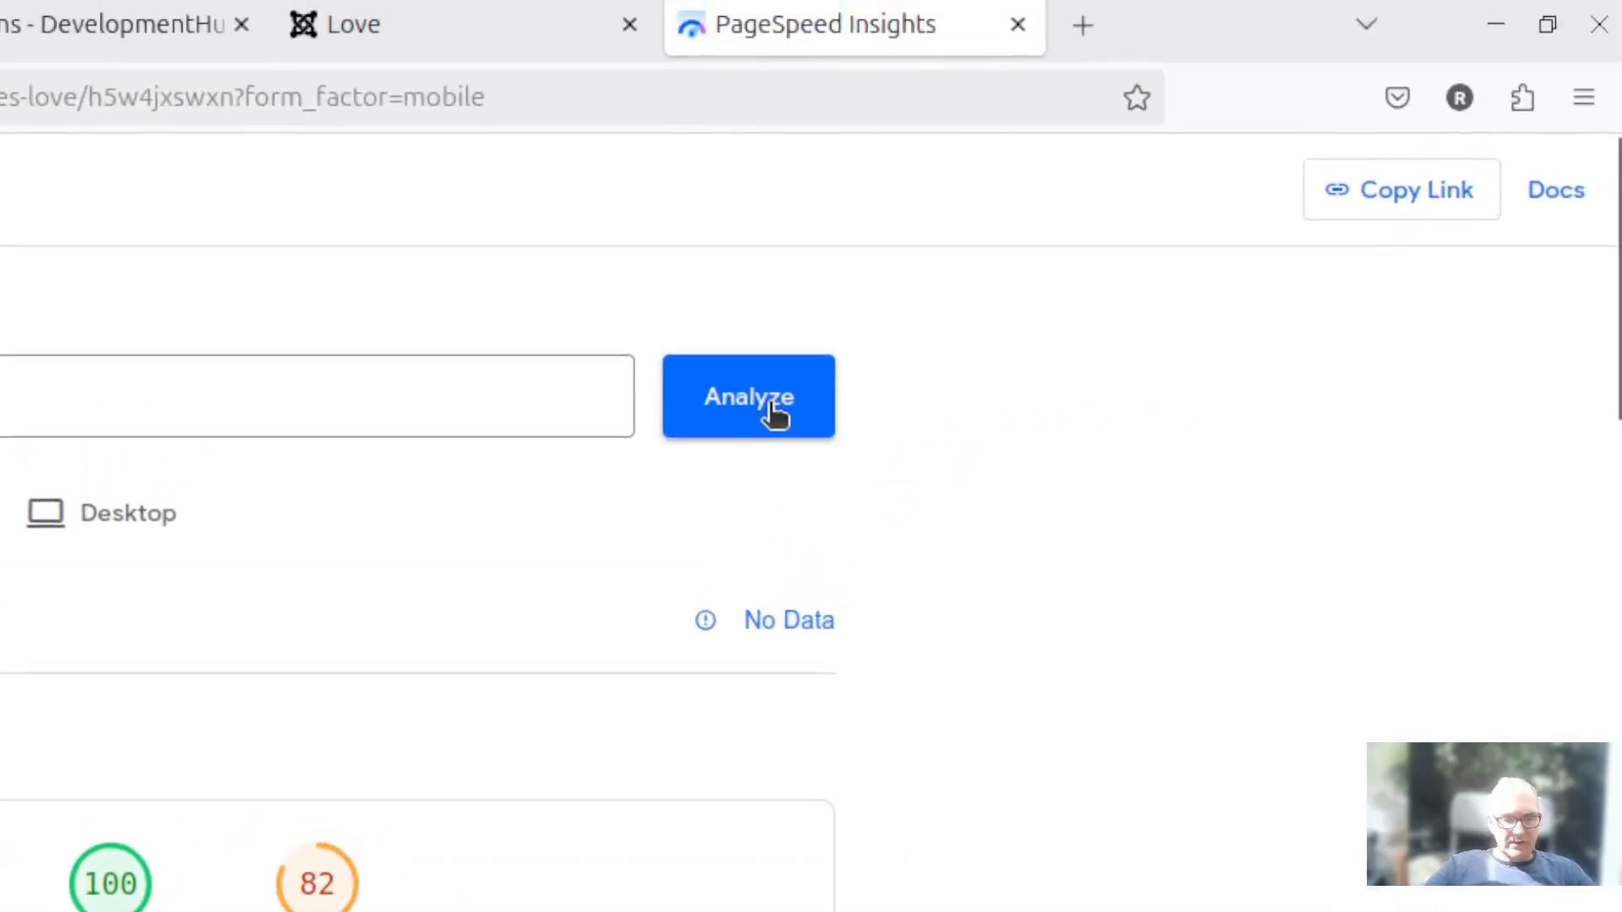
left_click(771, 409)
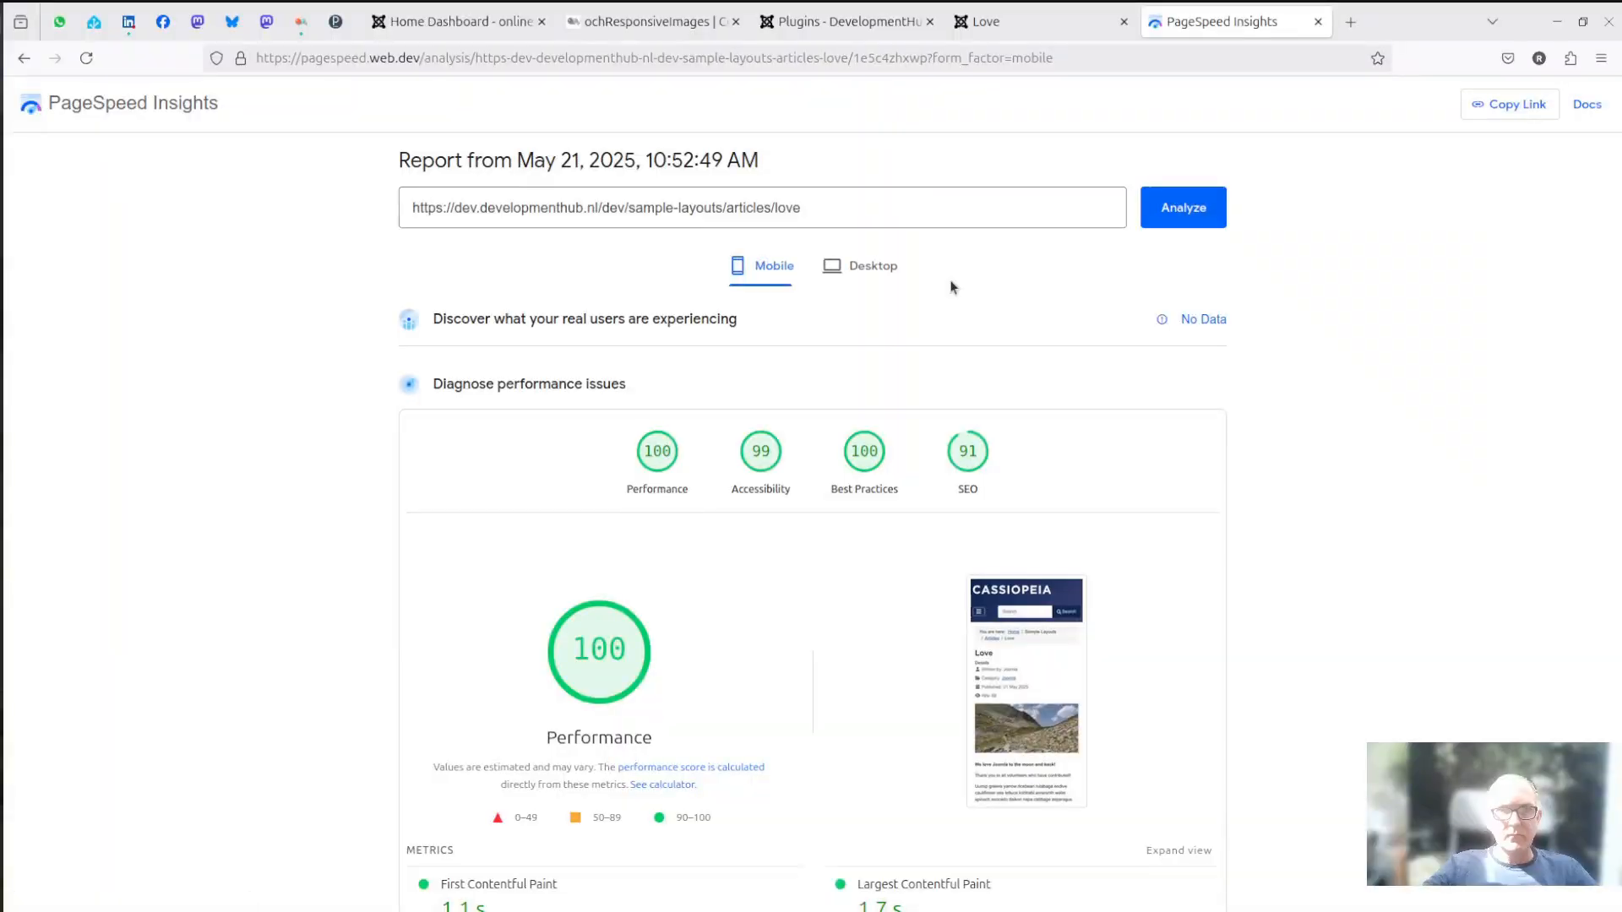
- Show the full srcset value of the Love article's photo, and open the ochri image folder in Joomla's media manager
left_click(999, 22)
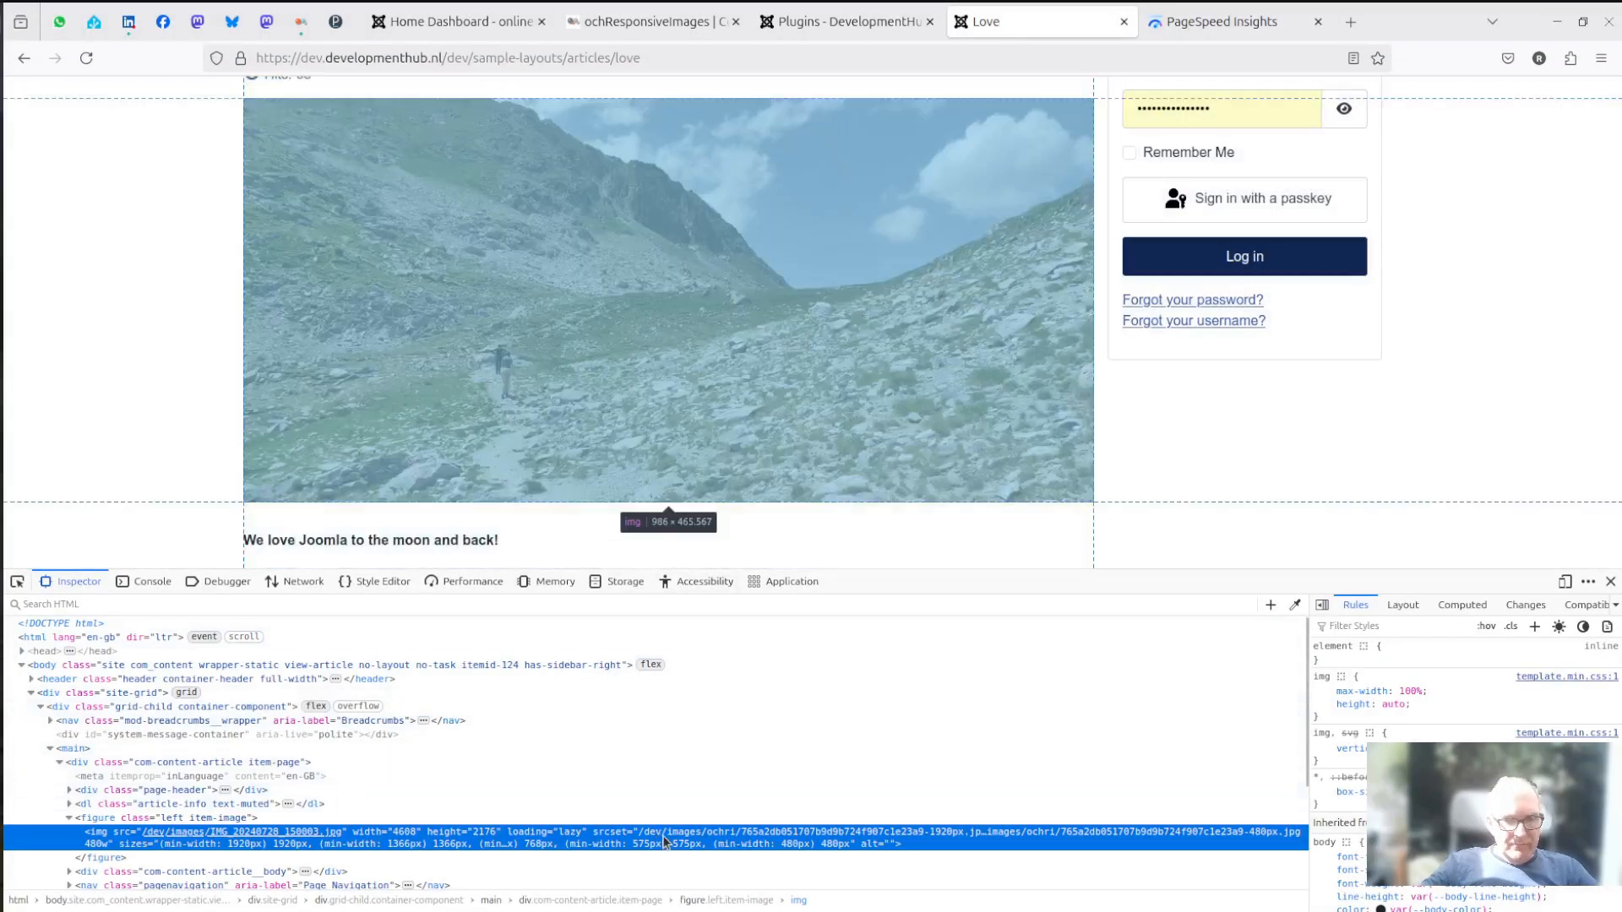
double_click(665, 840)
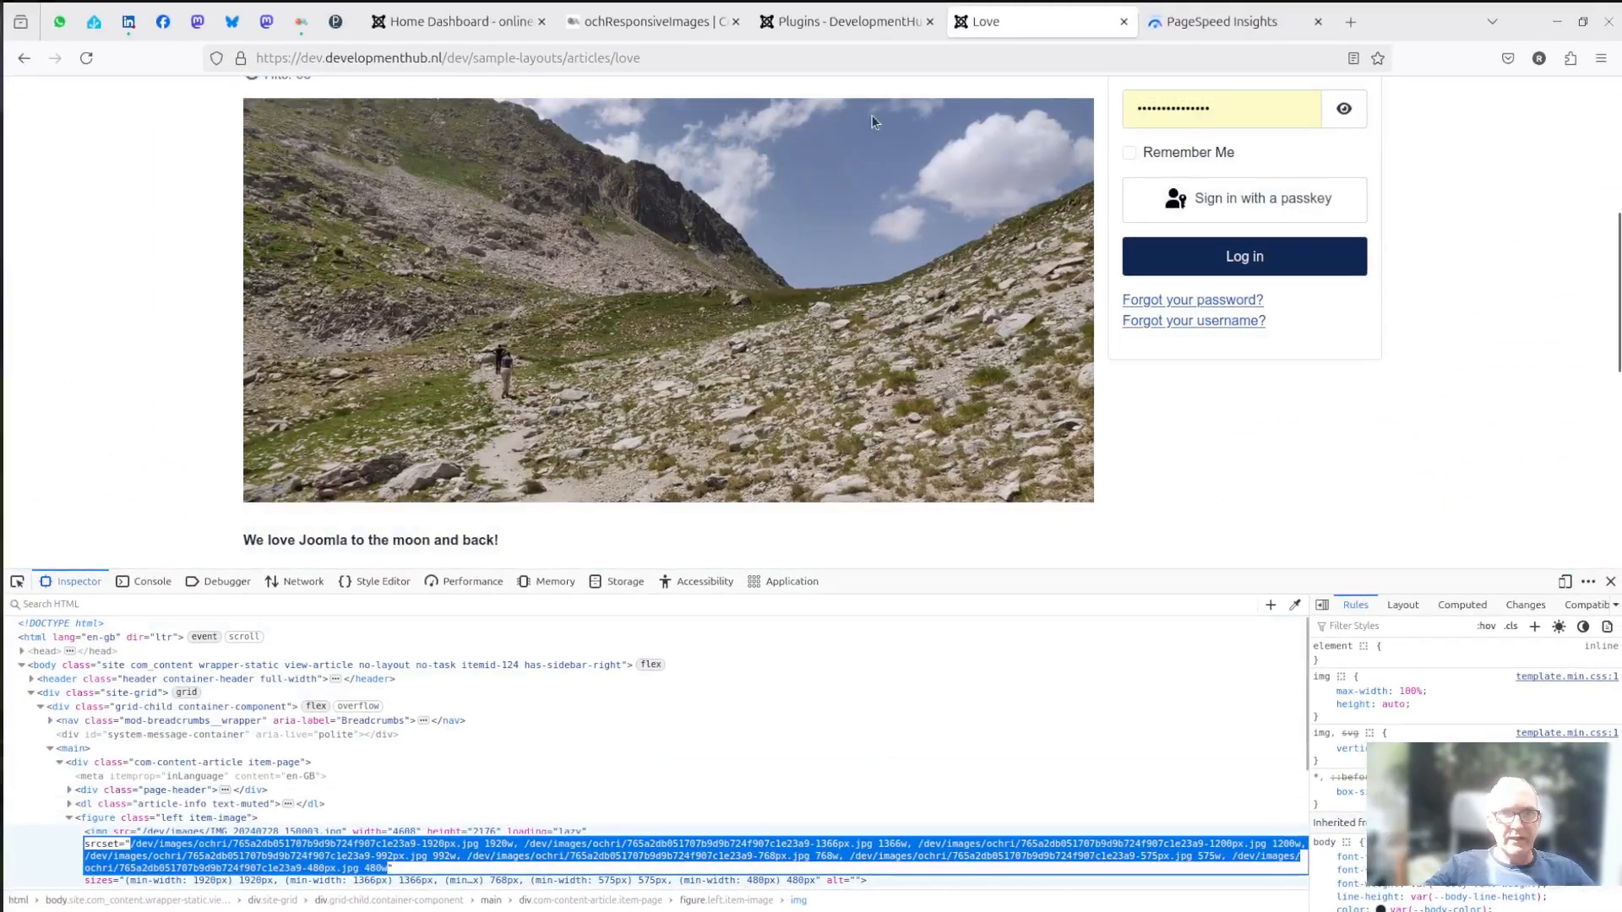
left_click(828, 24)
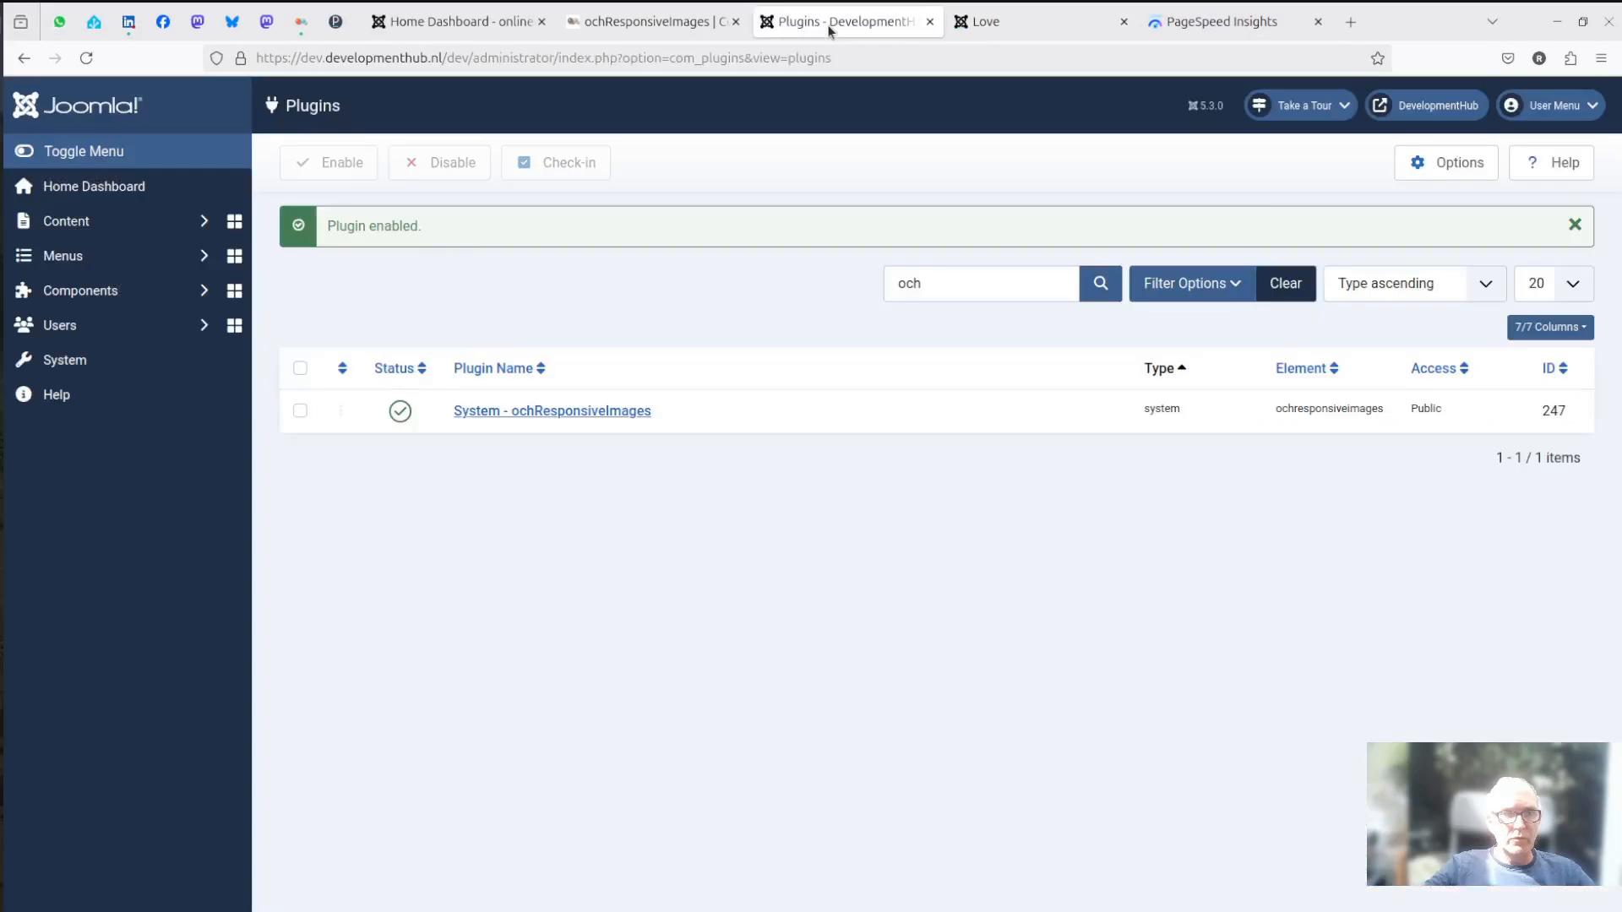
left_click(110, 222)
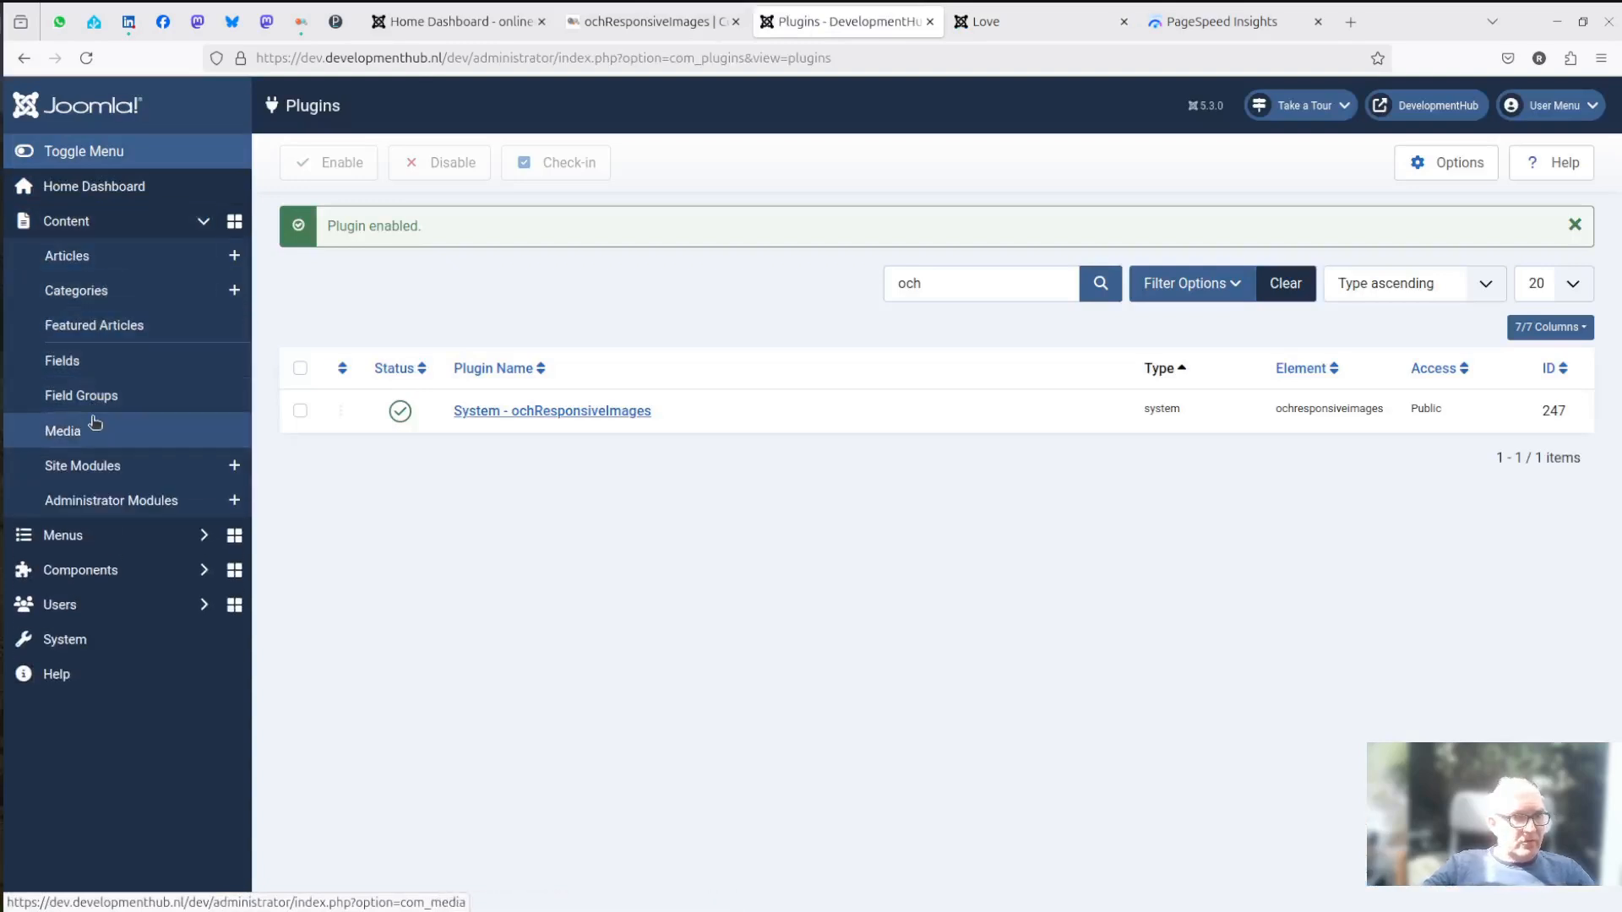
left_click(64, 431)
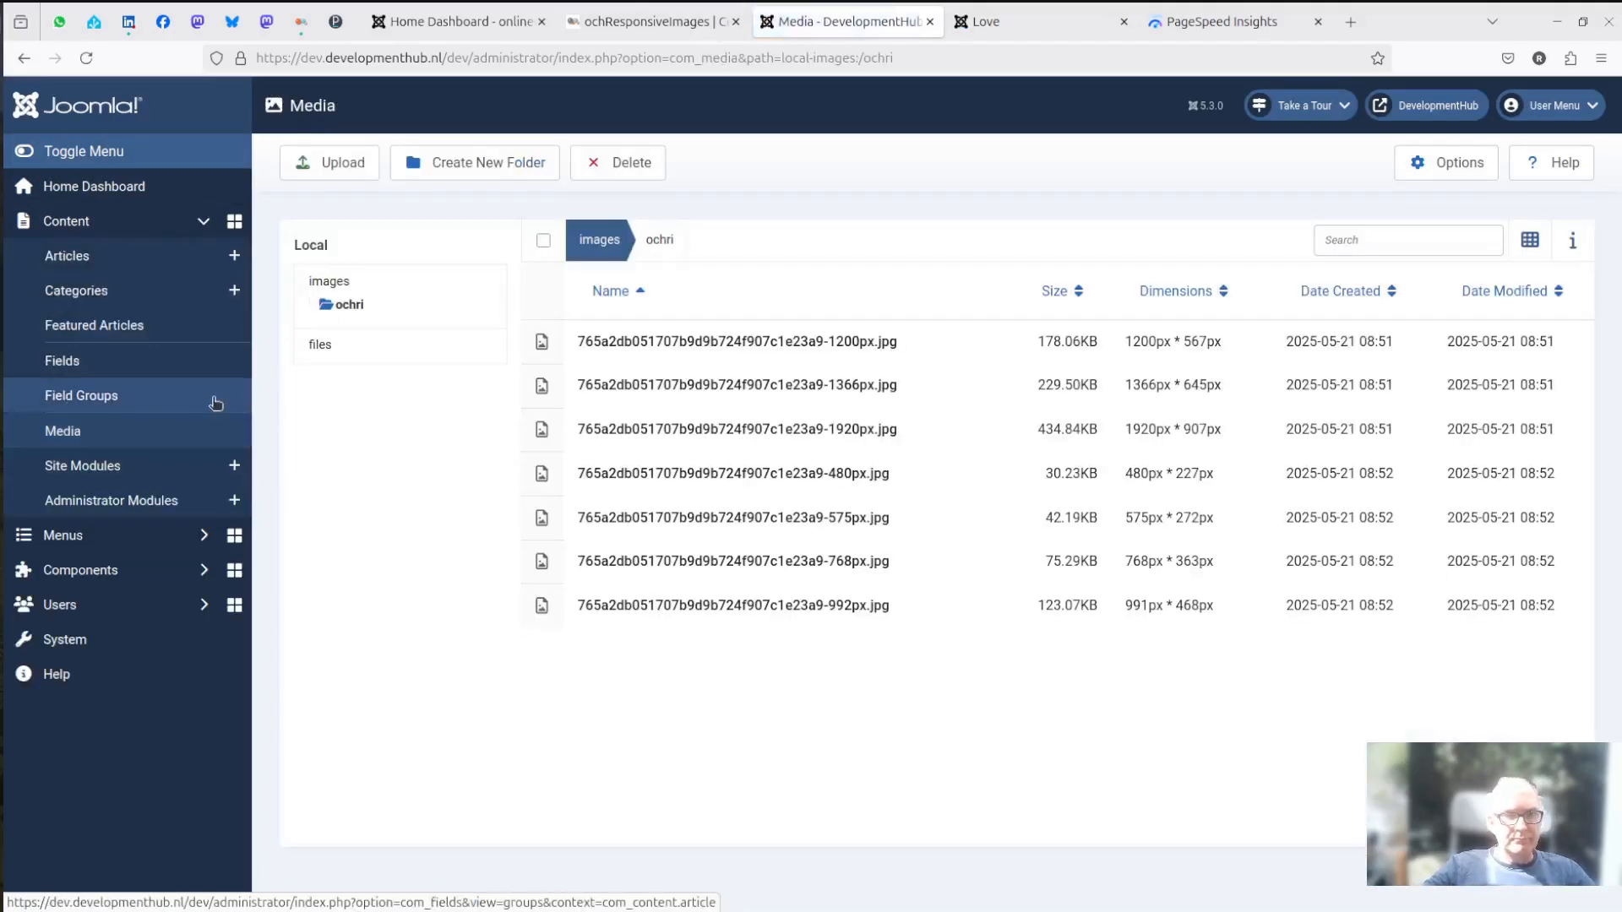
- Compare the size of the original IMG_20240728_150003.jpg in the images folder with the resized copies in the ochri folder
left_click(337, 280)
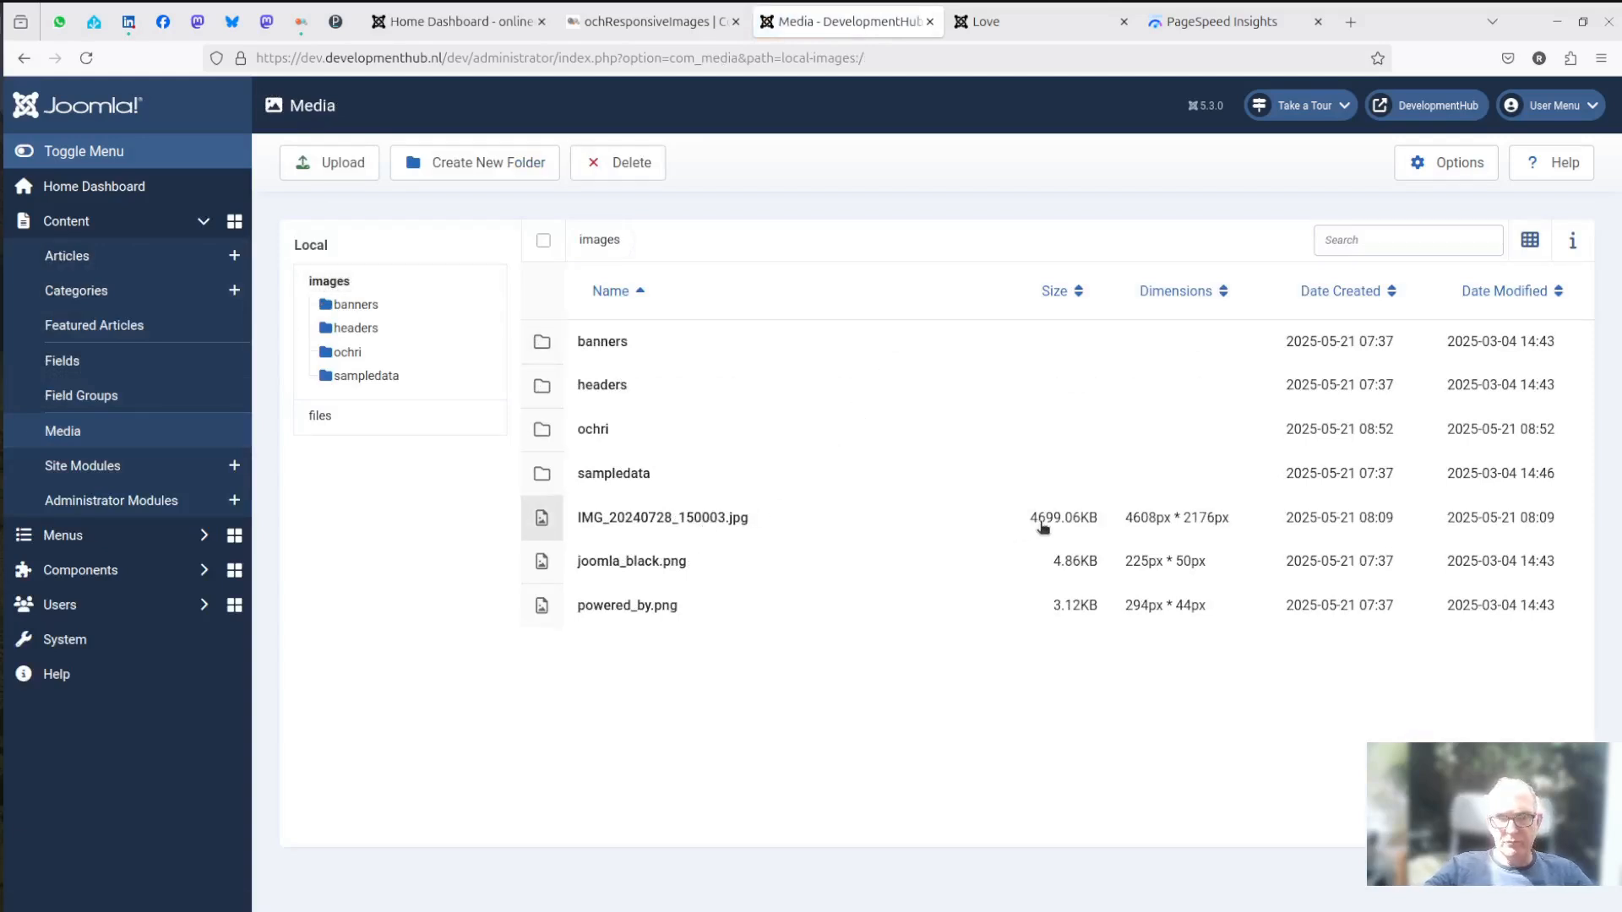
left_click(708, 526)
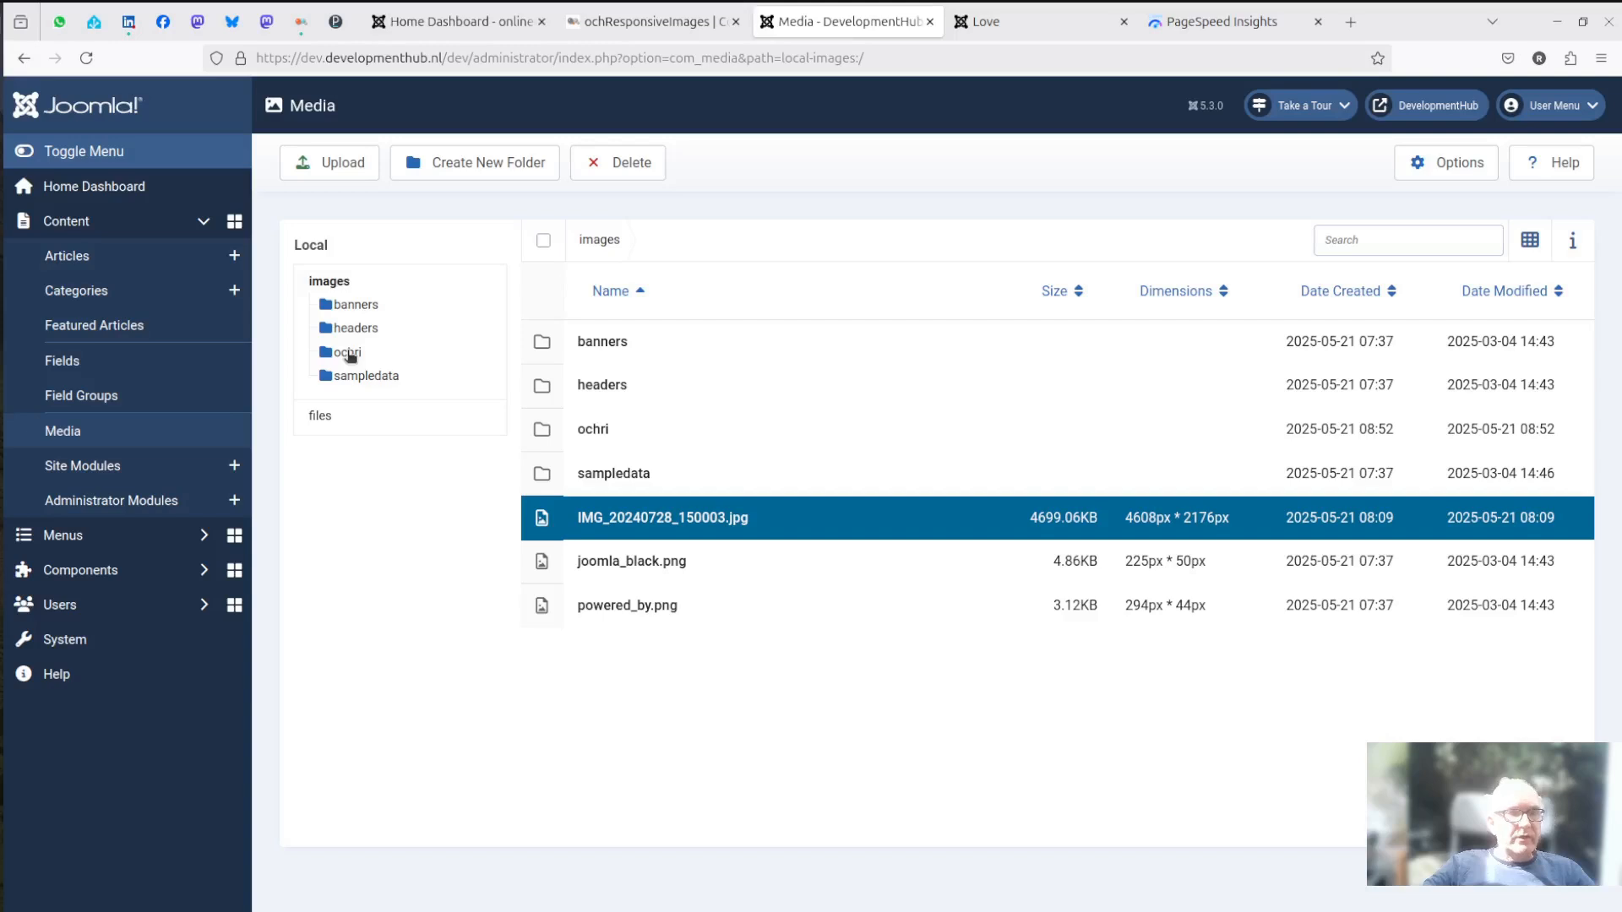
left_click(349, 356)
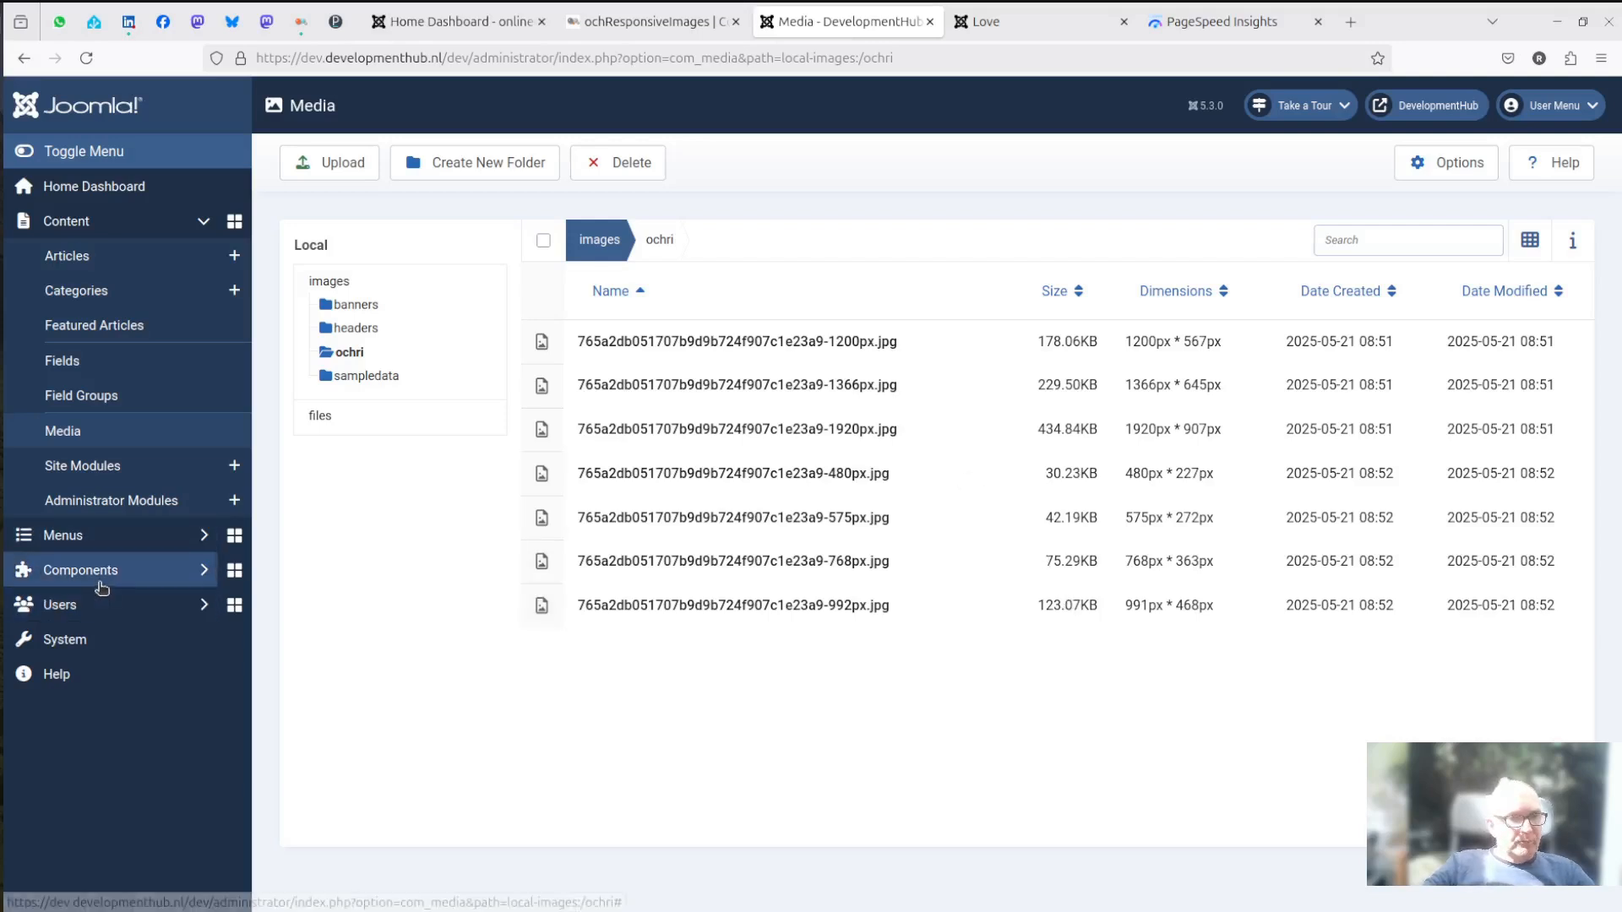
- Set the ochResponsiveImages plugin to convert images to WebP and save its settings
left_click(89, 647)
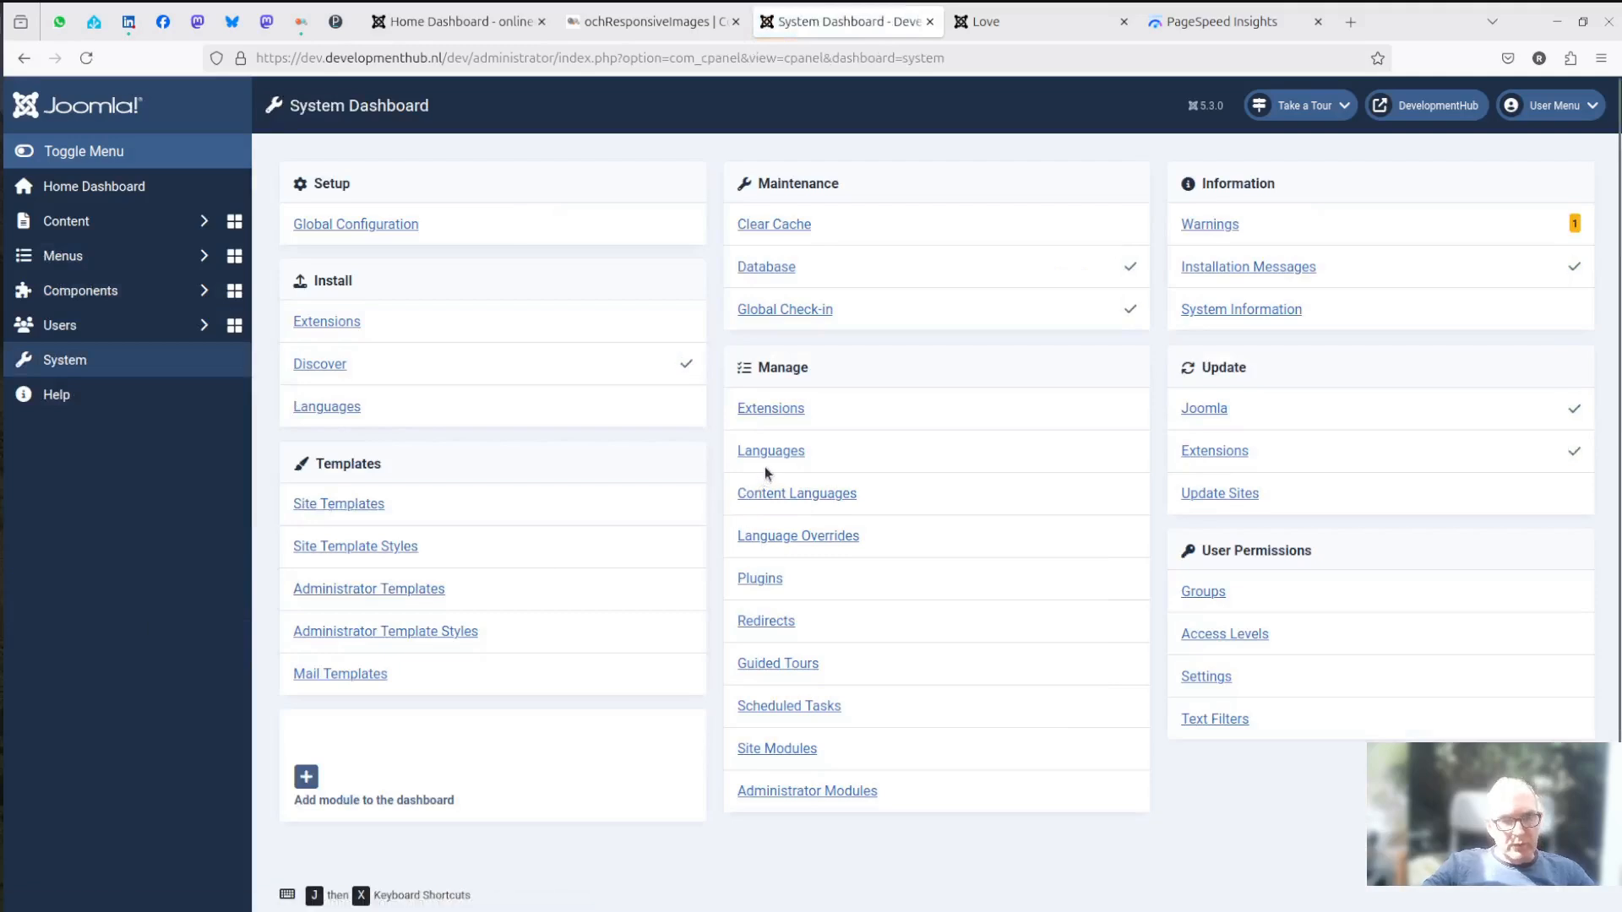
left_click(761, 581)
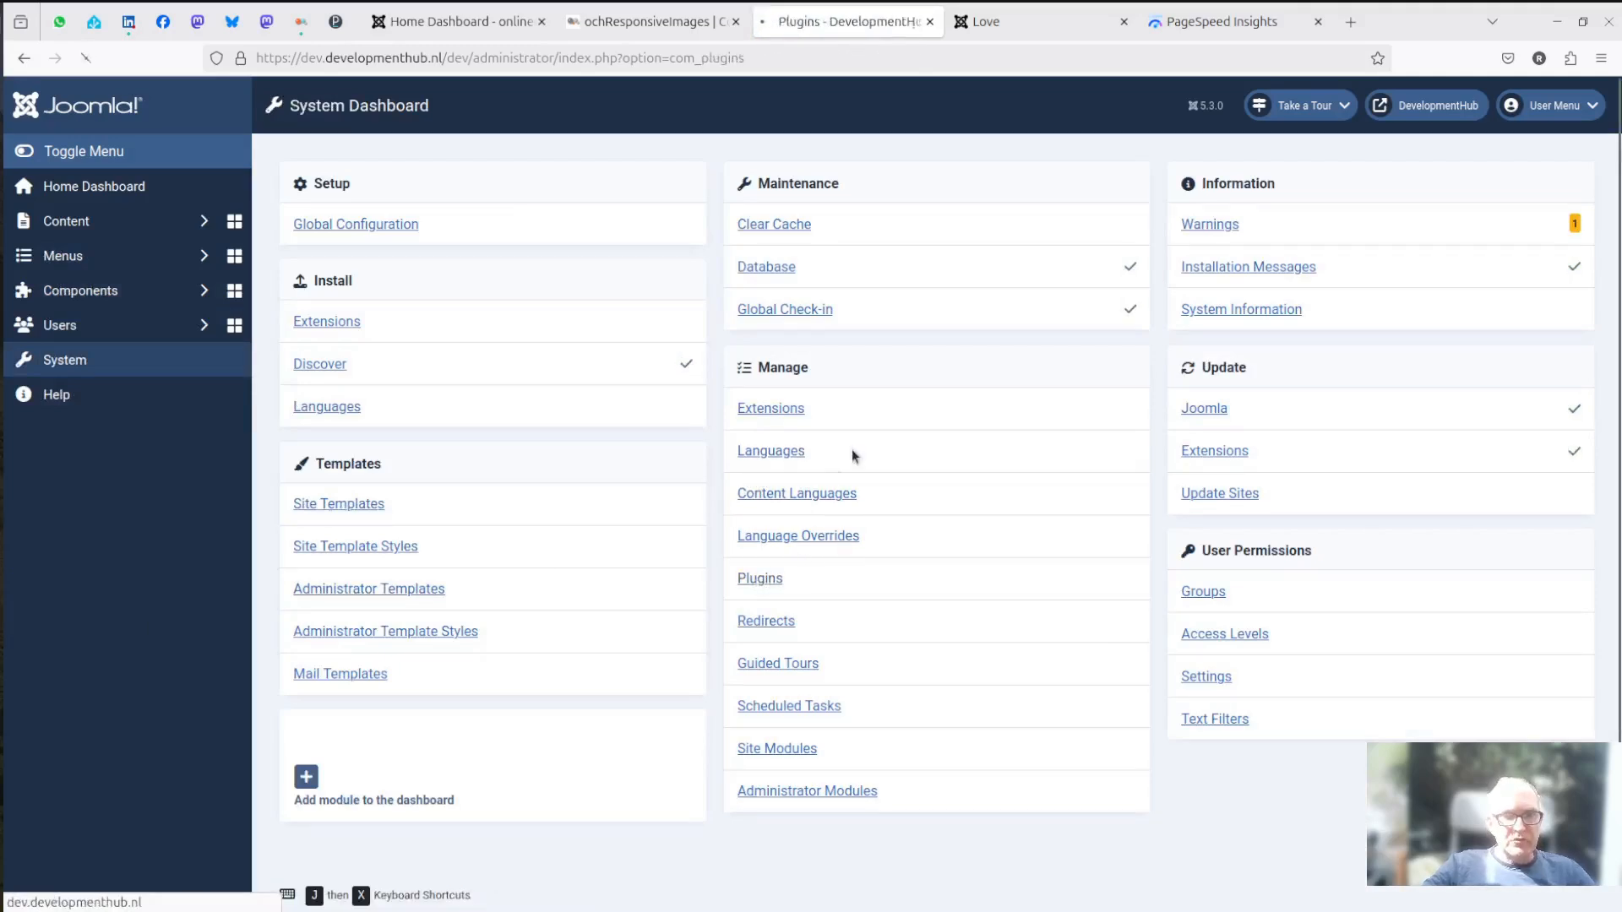
left_click(572, 359)
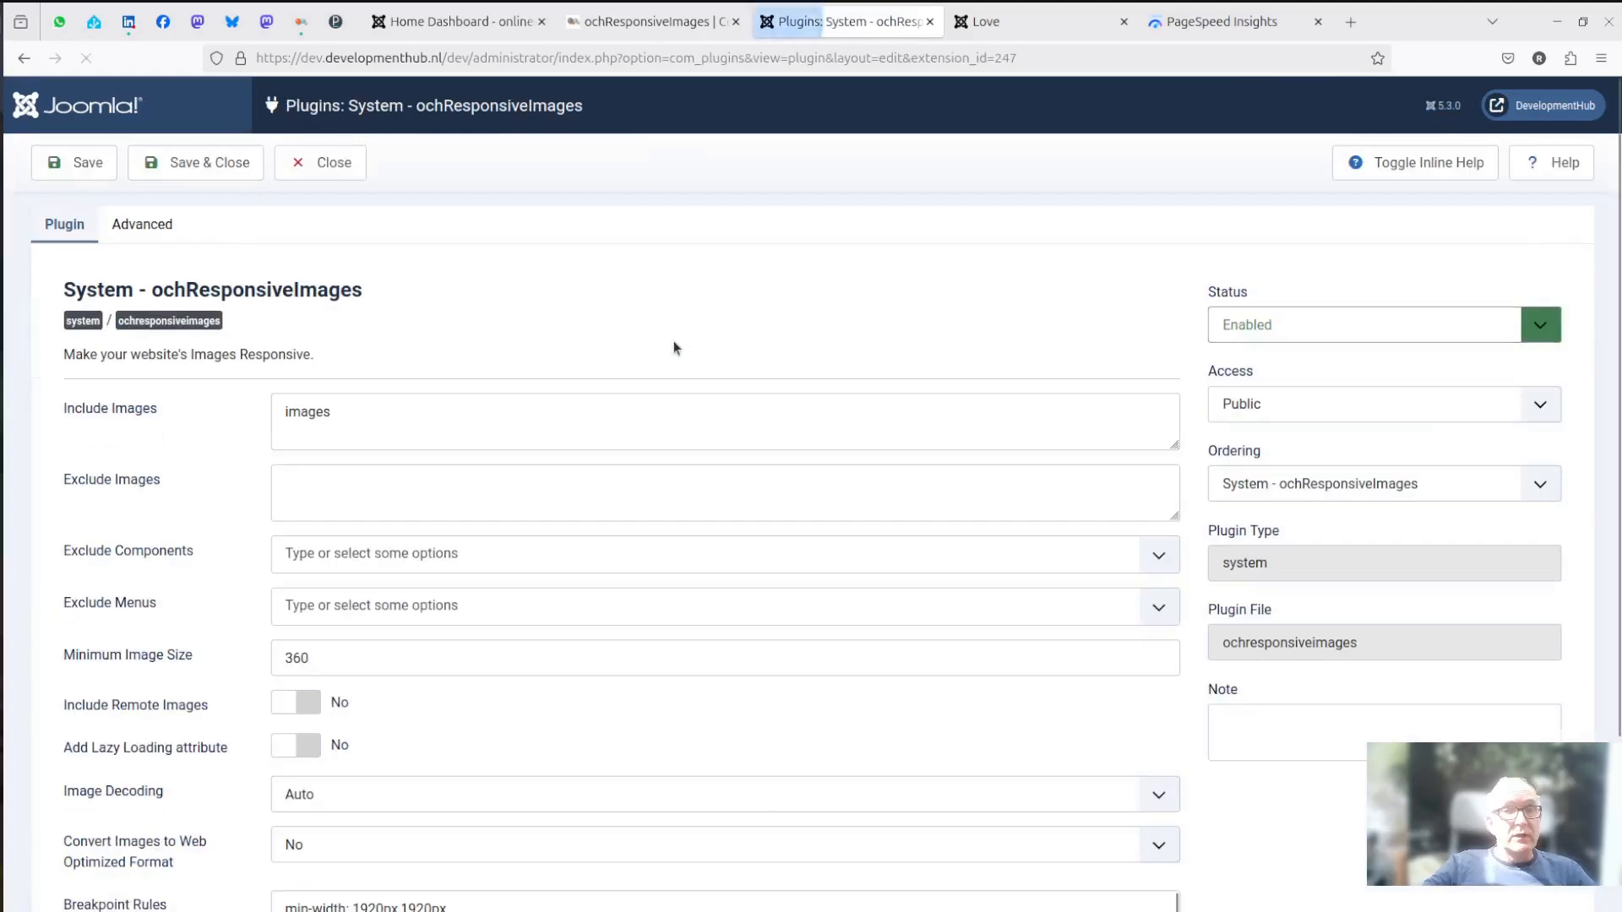
scroll(686, 355, "down", 3)
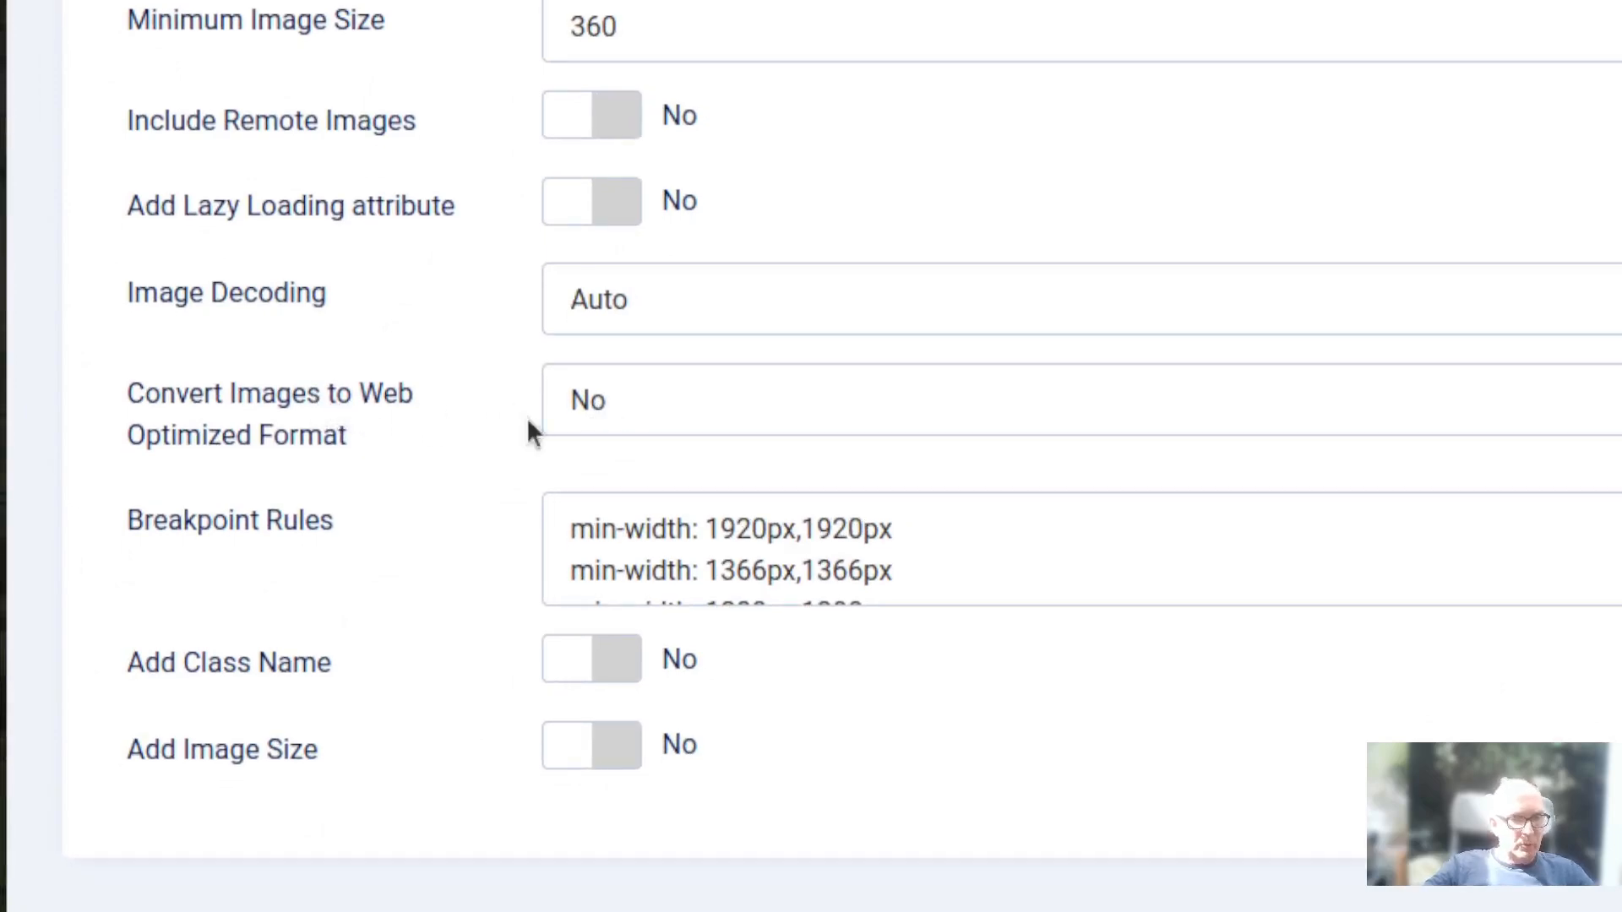
left_click(633, 409)
left_click(604, 514)
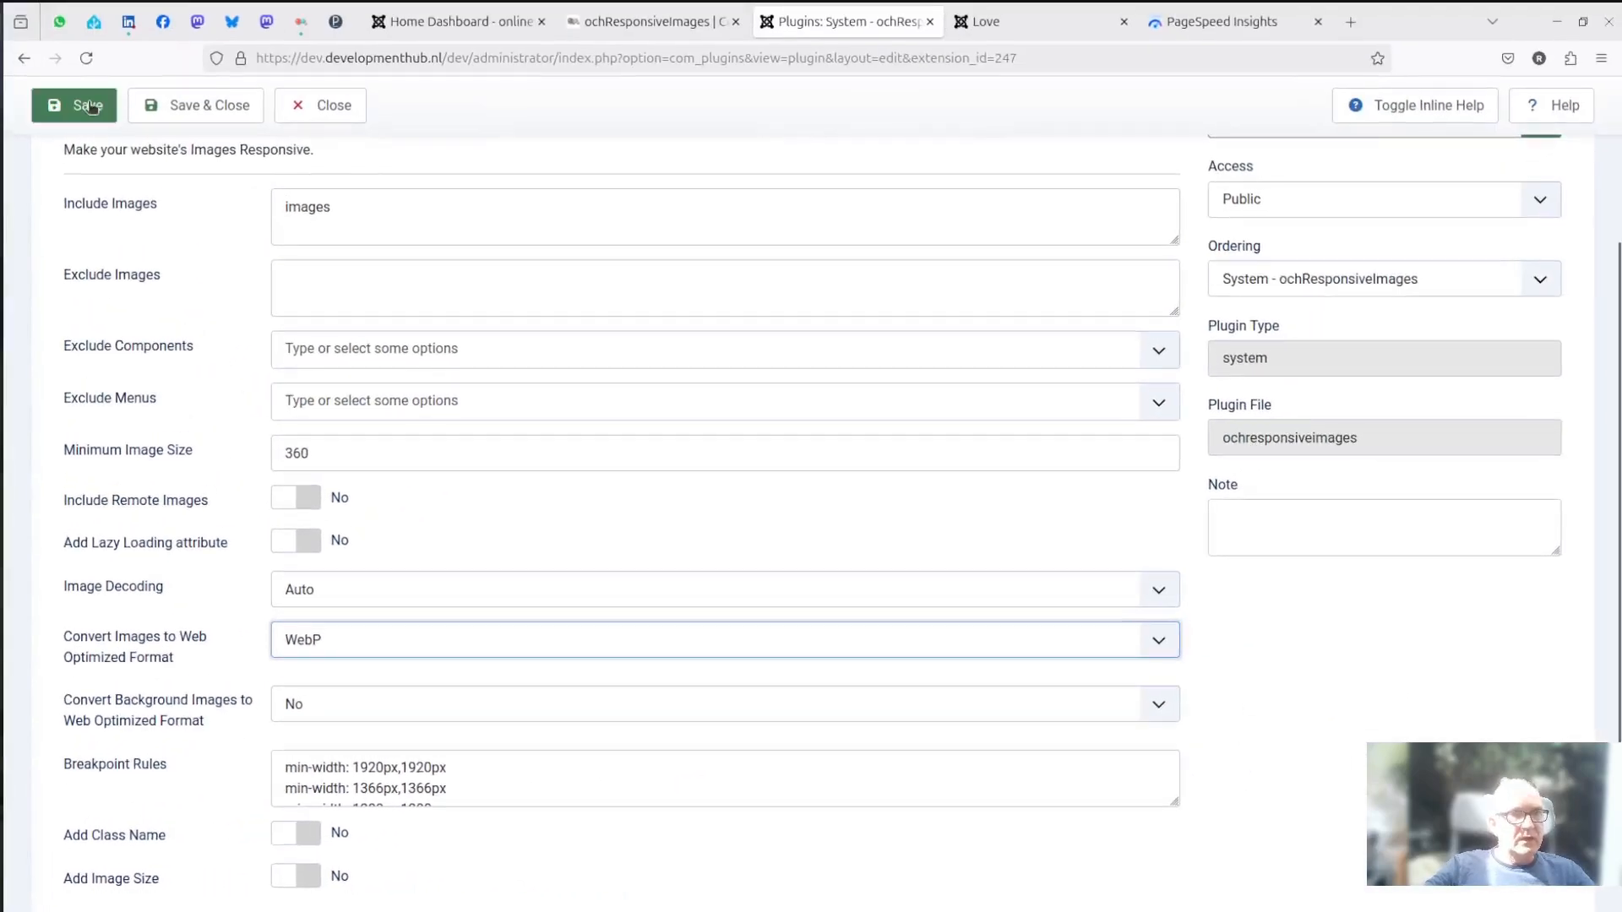
left_click(90, 106)
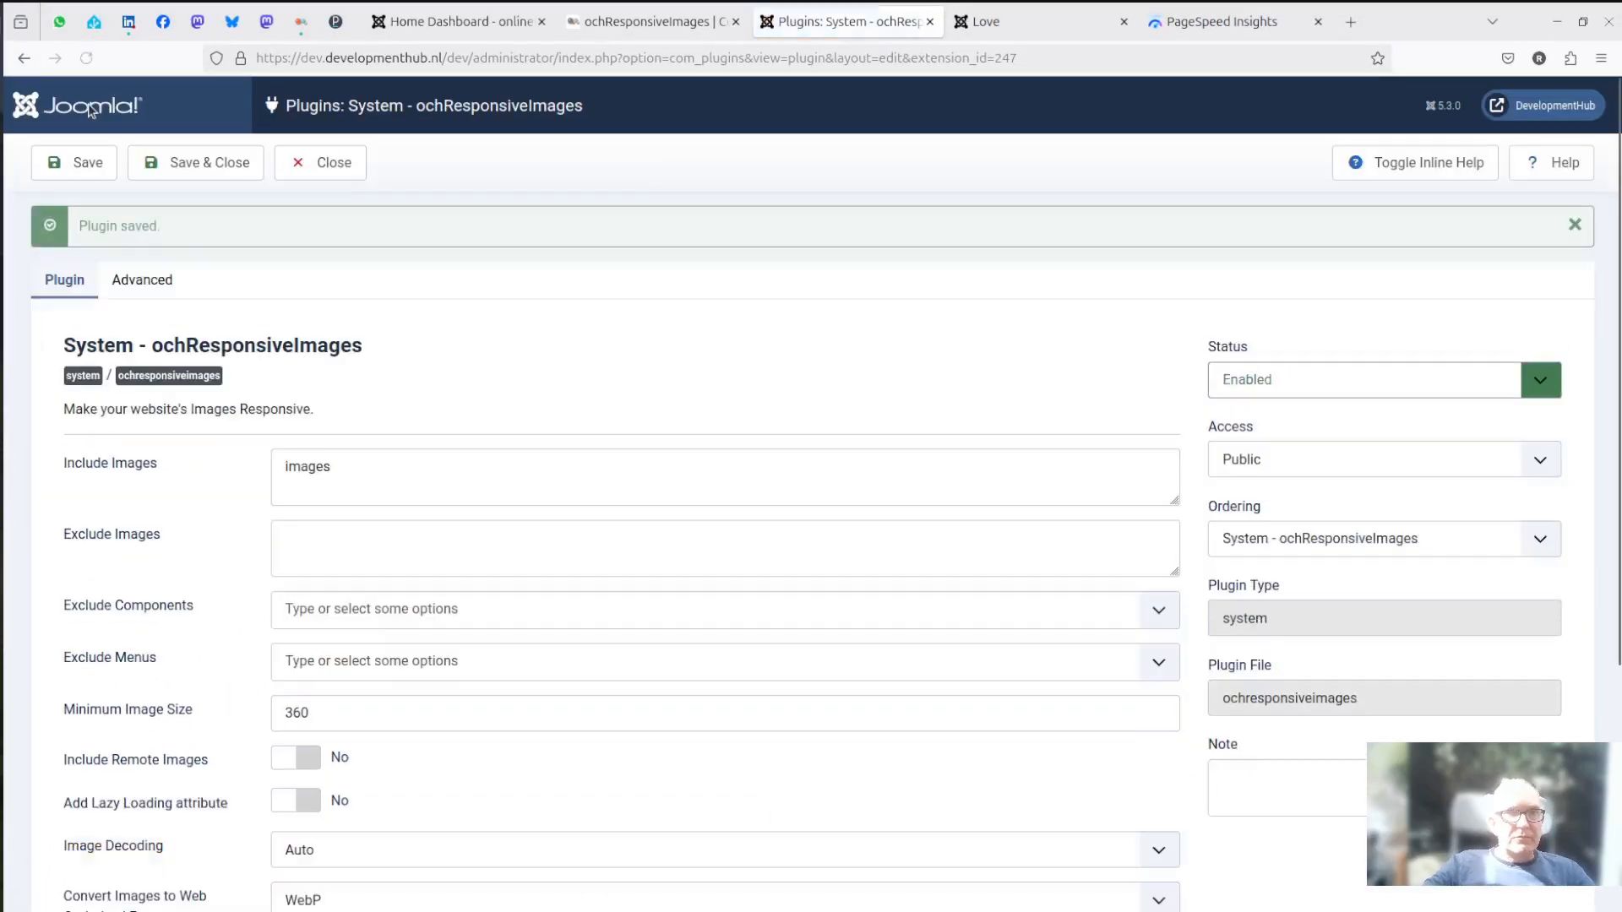
- Reload the Love article and show the full srcset value of its photo, highlighting the webp extension of the 1366px copy
left_click(1005, 25)
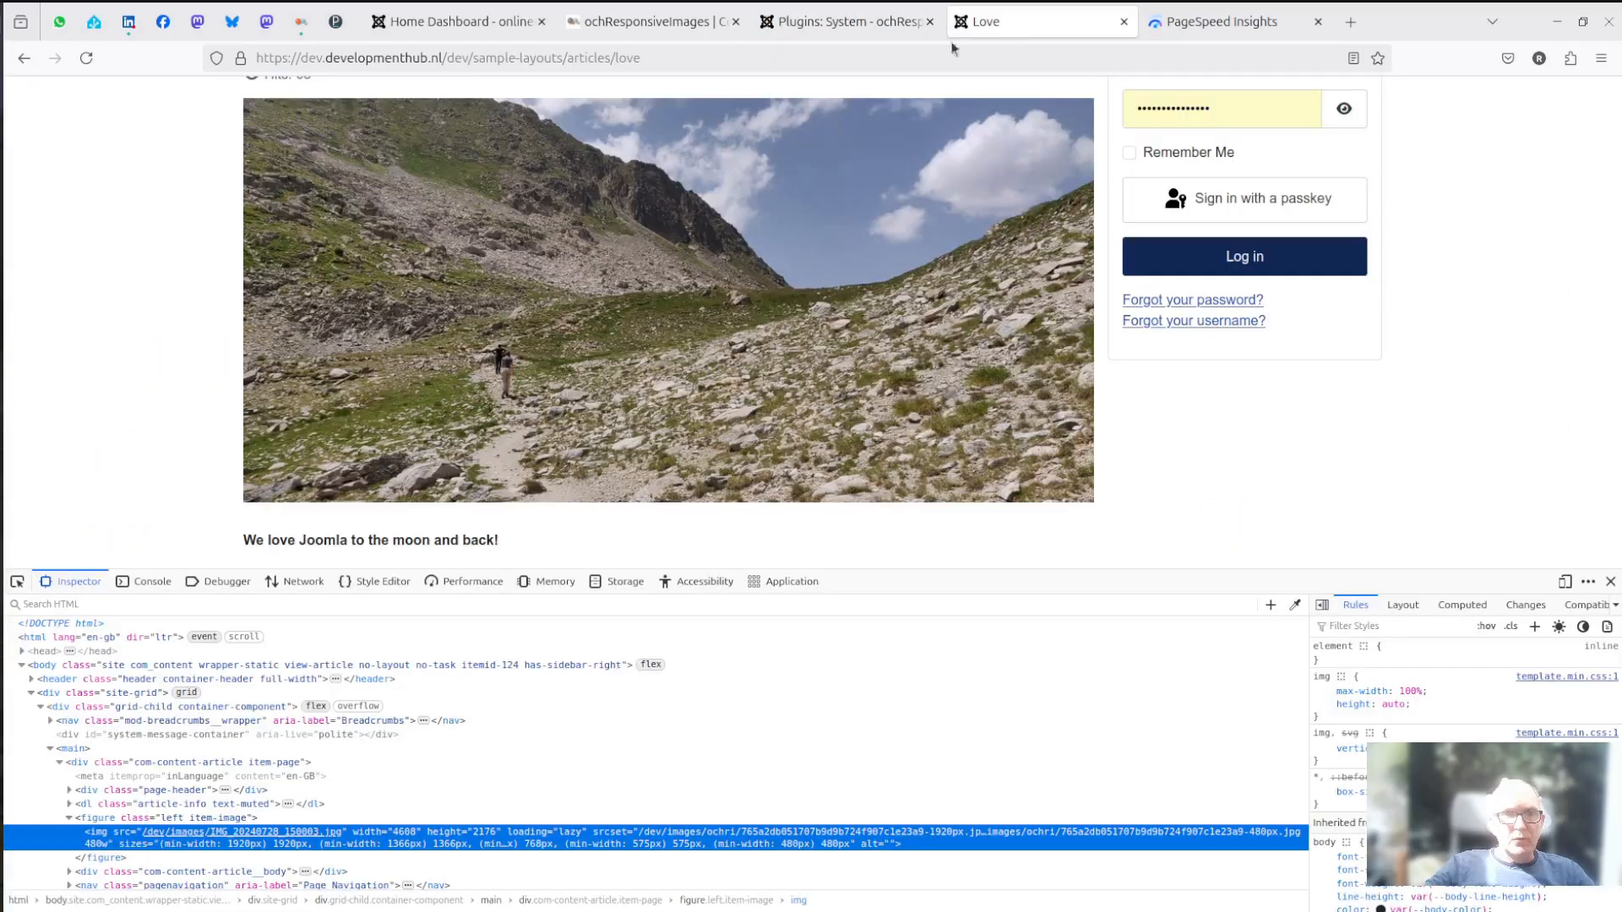
left_click(88, 59)
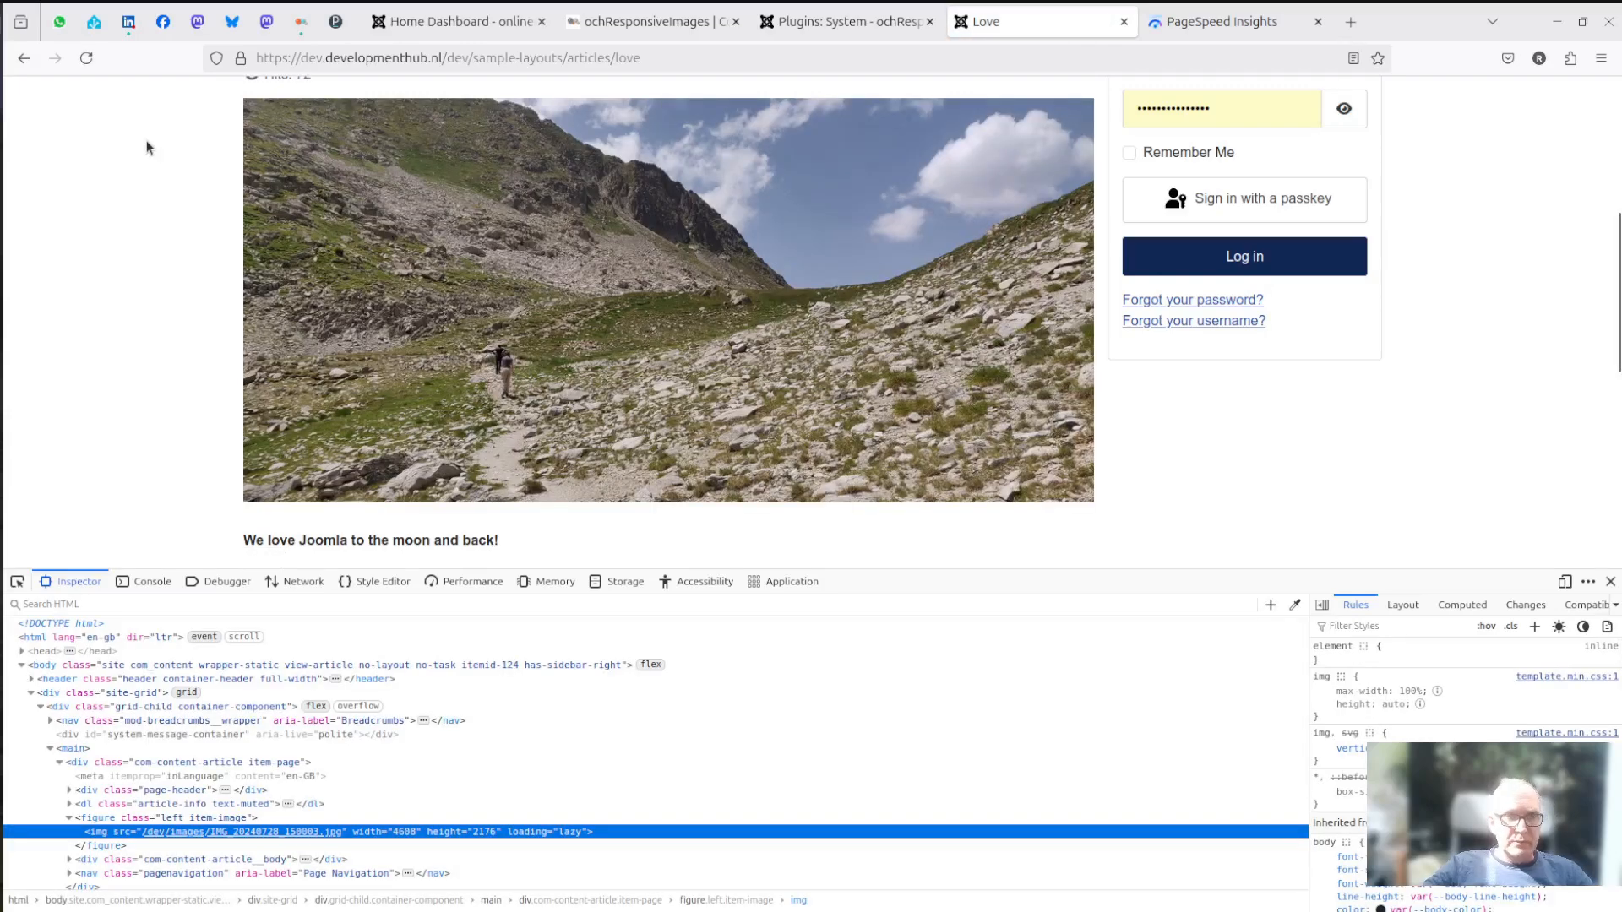
left_click(86, 59)
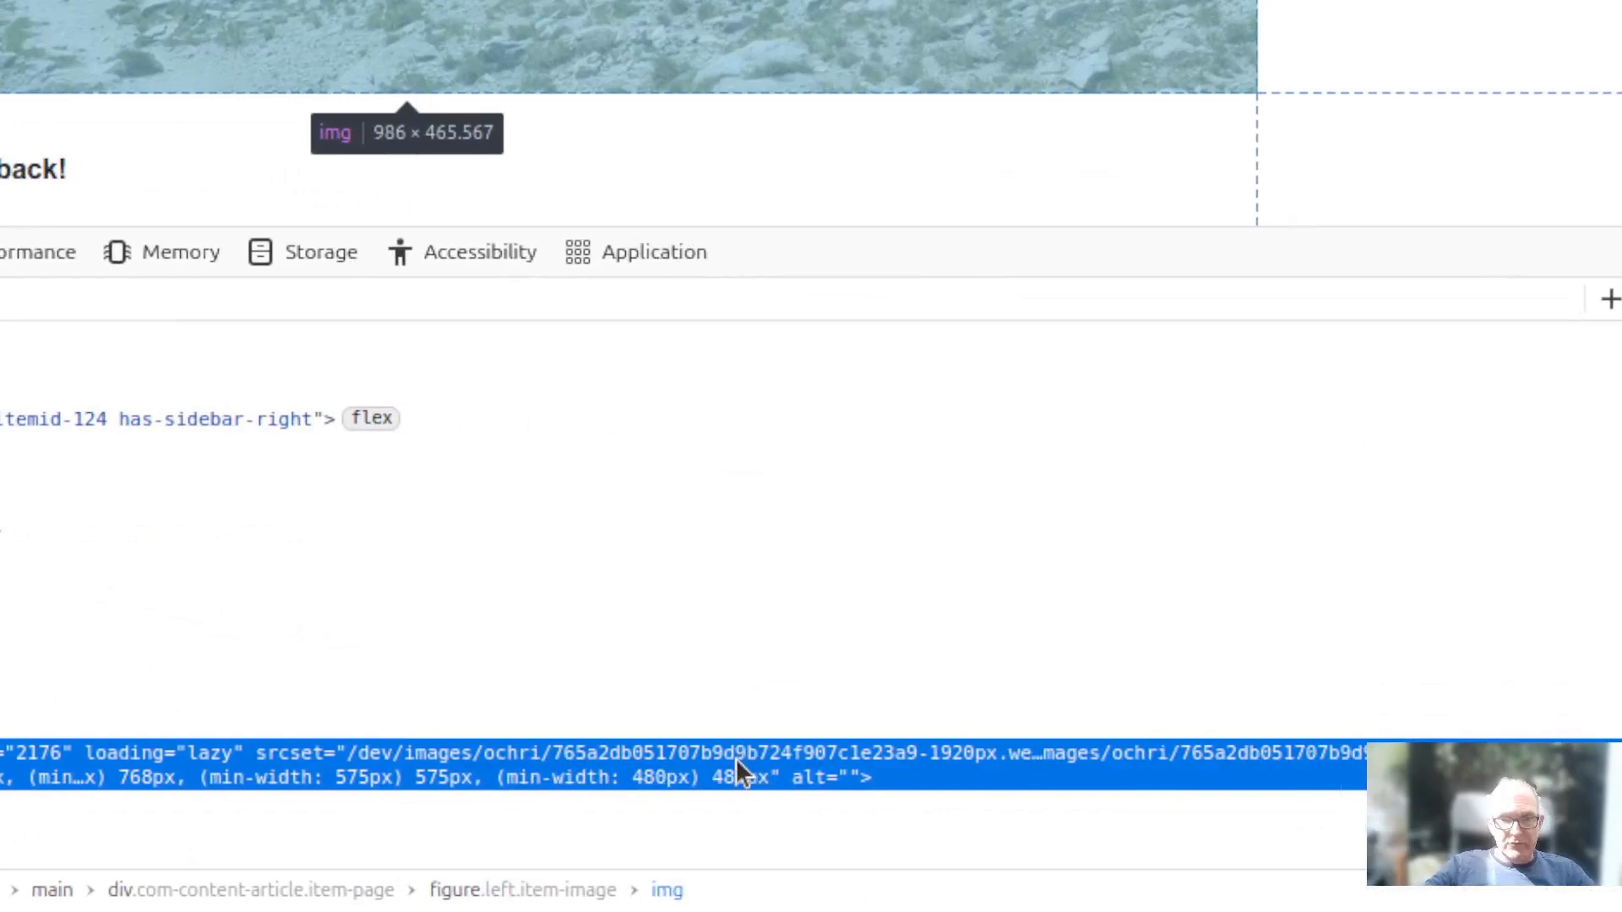
left_click(735, 758)
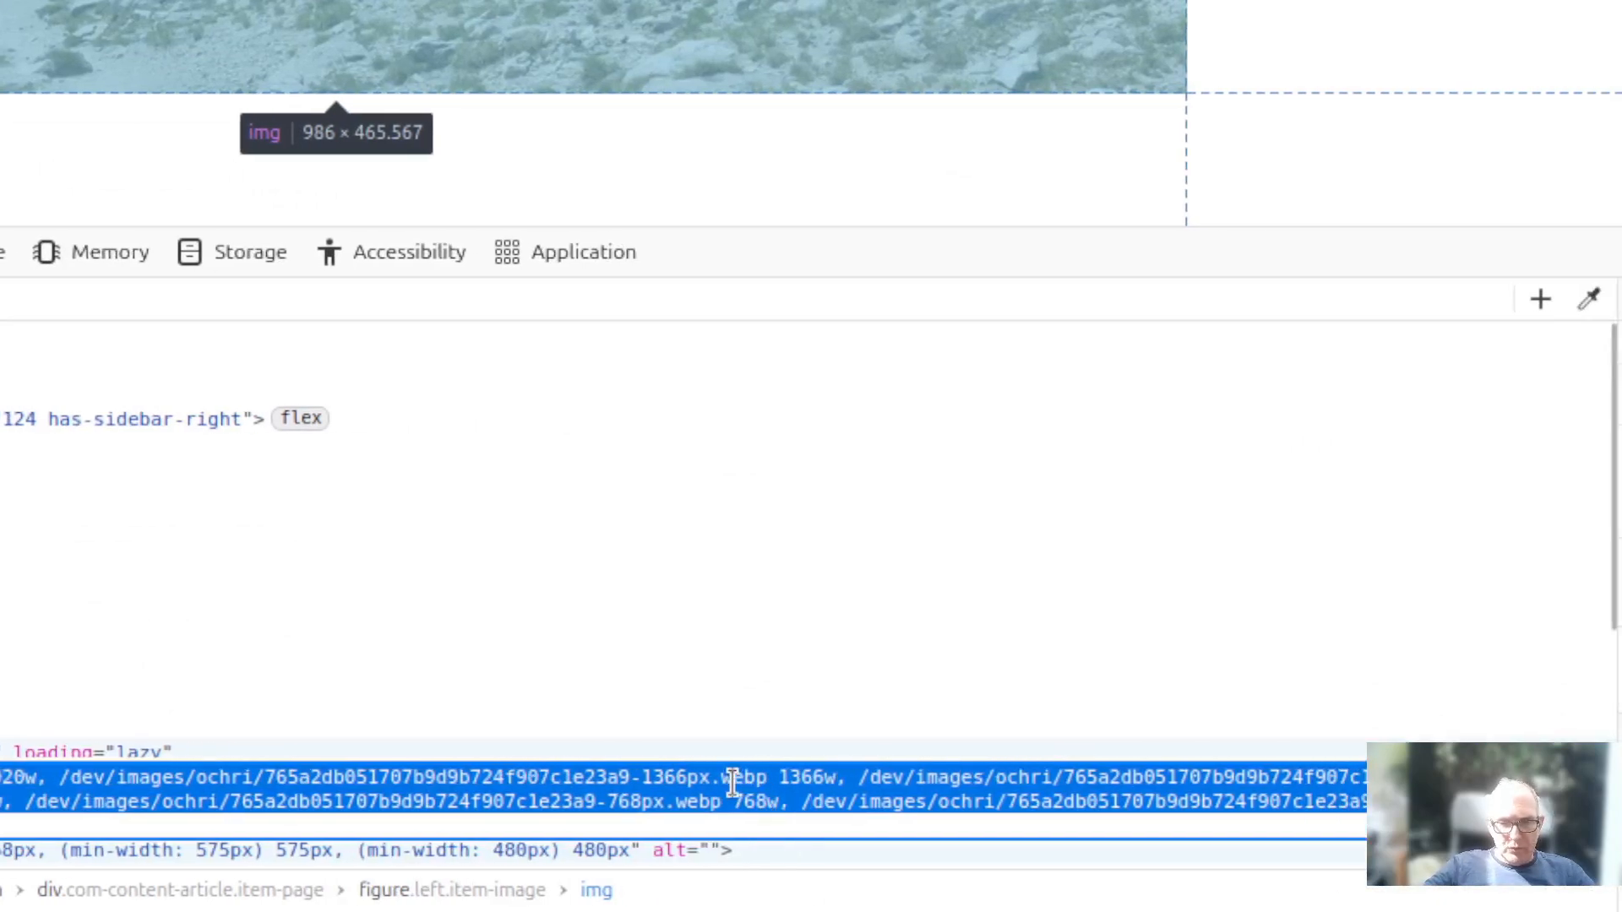
left_click(733, 783)
left_click_drag(721, 777, 762, 776)
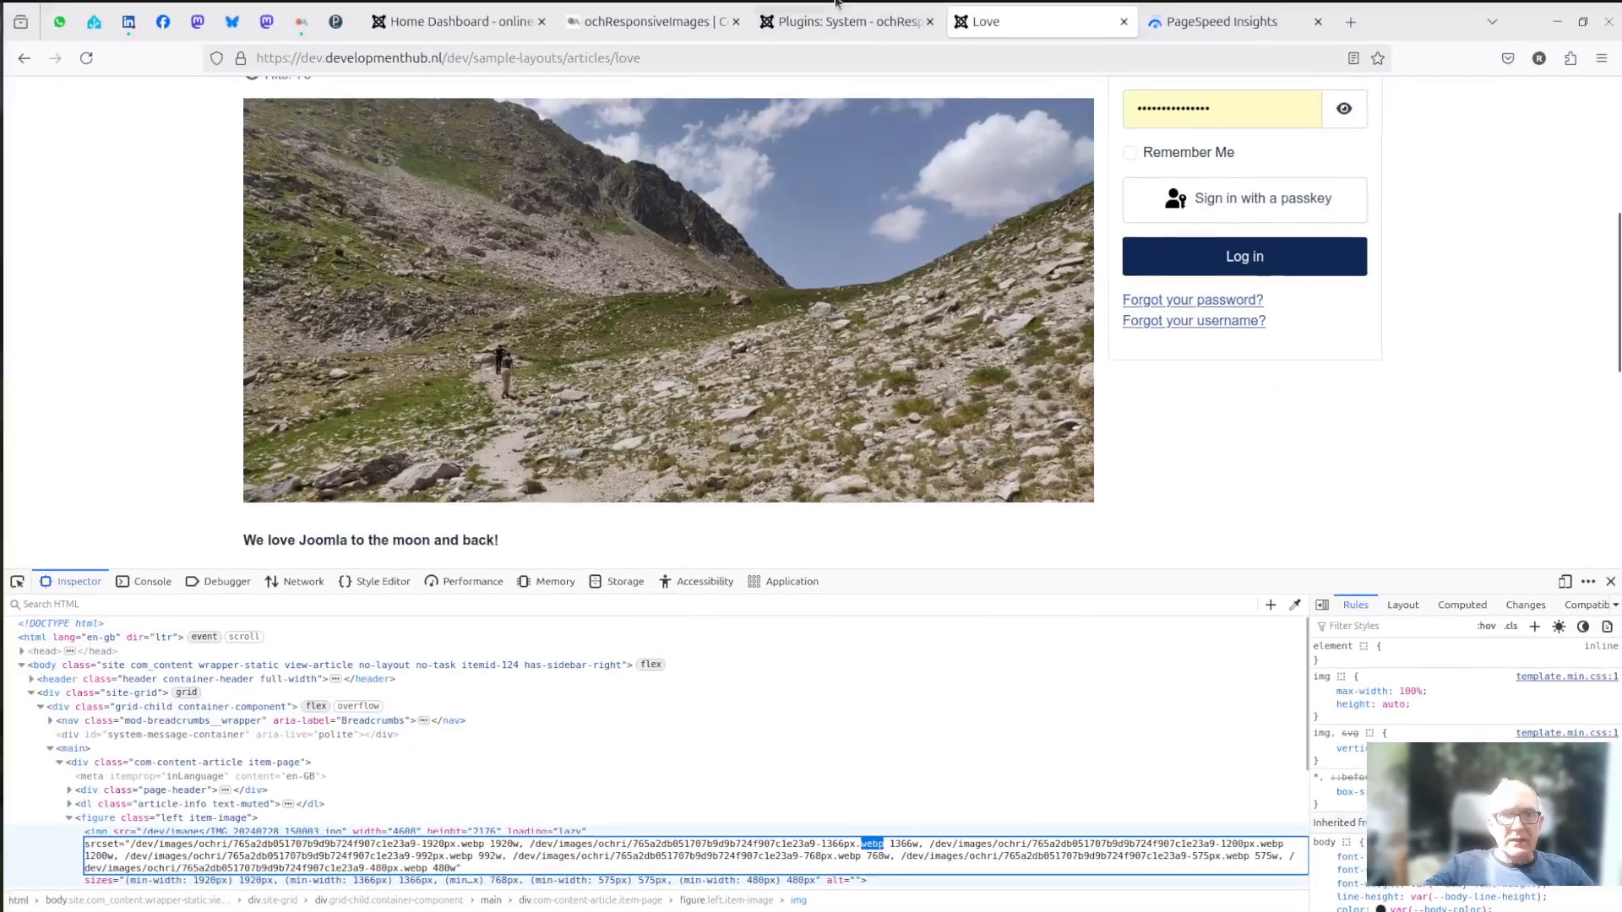
- Close the ochResponsiveImages plugin settings and compare the WebP and JPG file sizes in the media manager's ochri folder
left_click(834, 3)
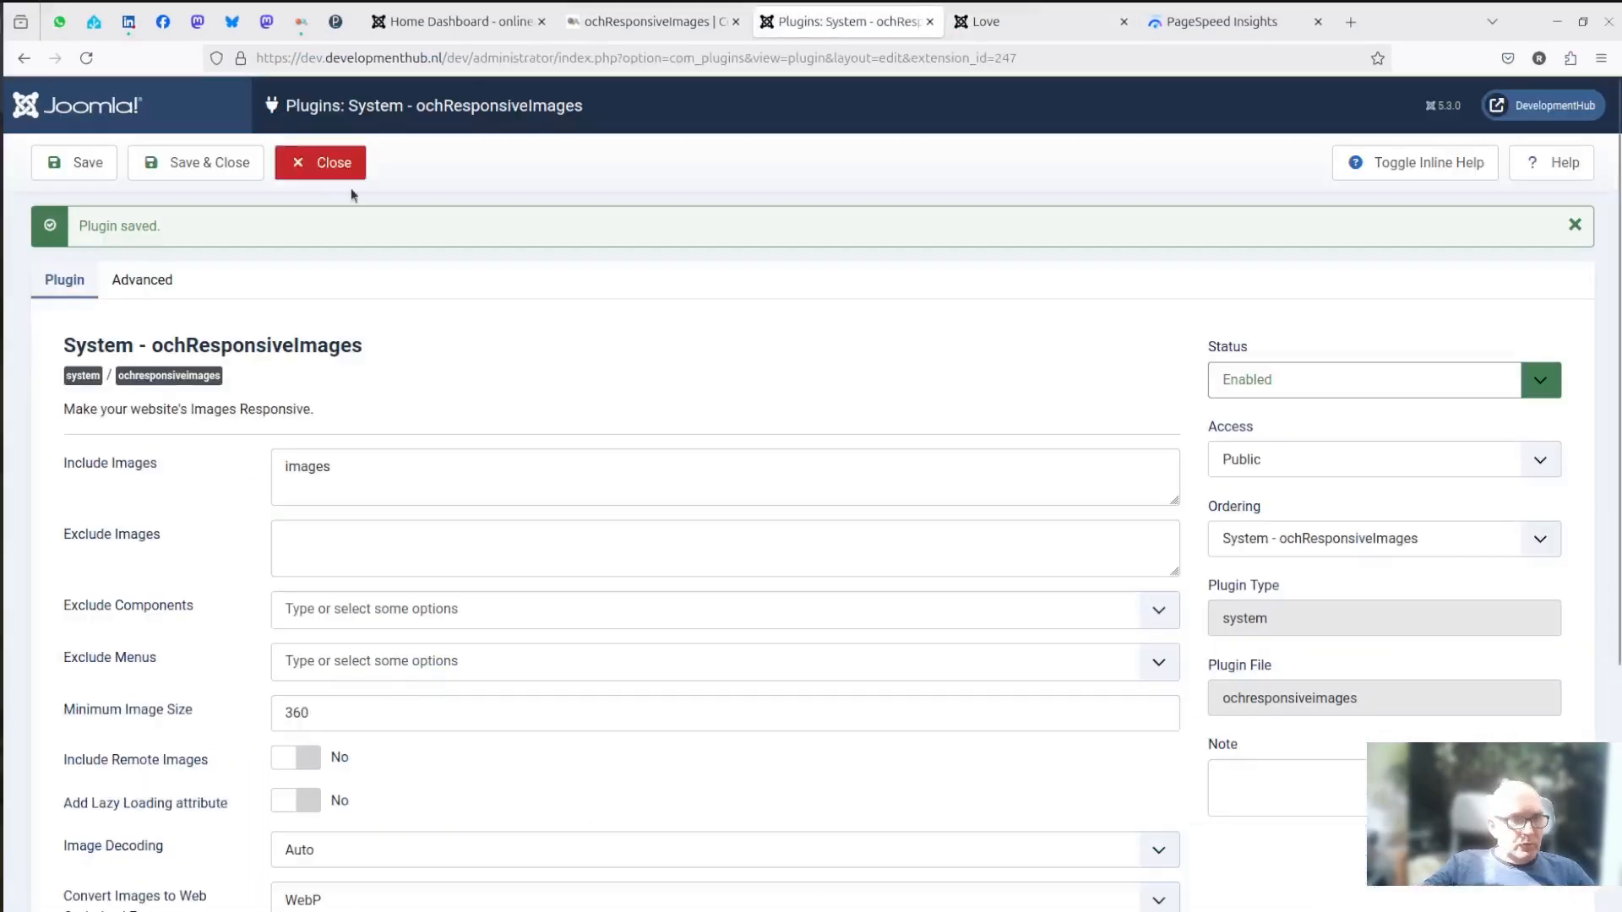
left_click(327, 169)
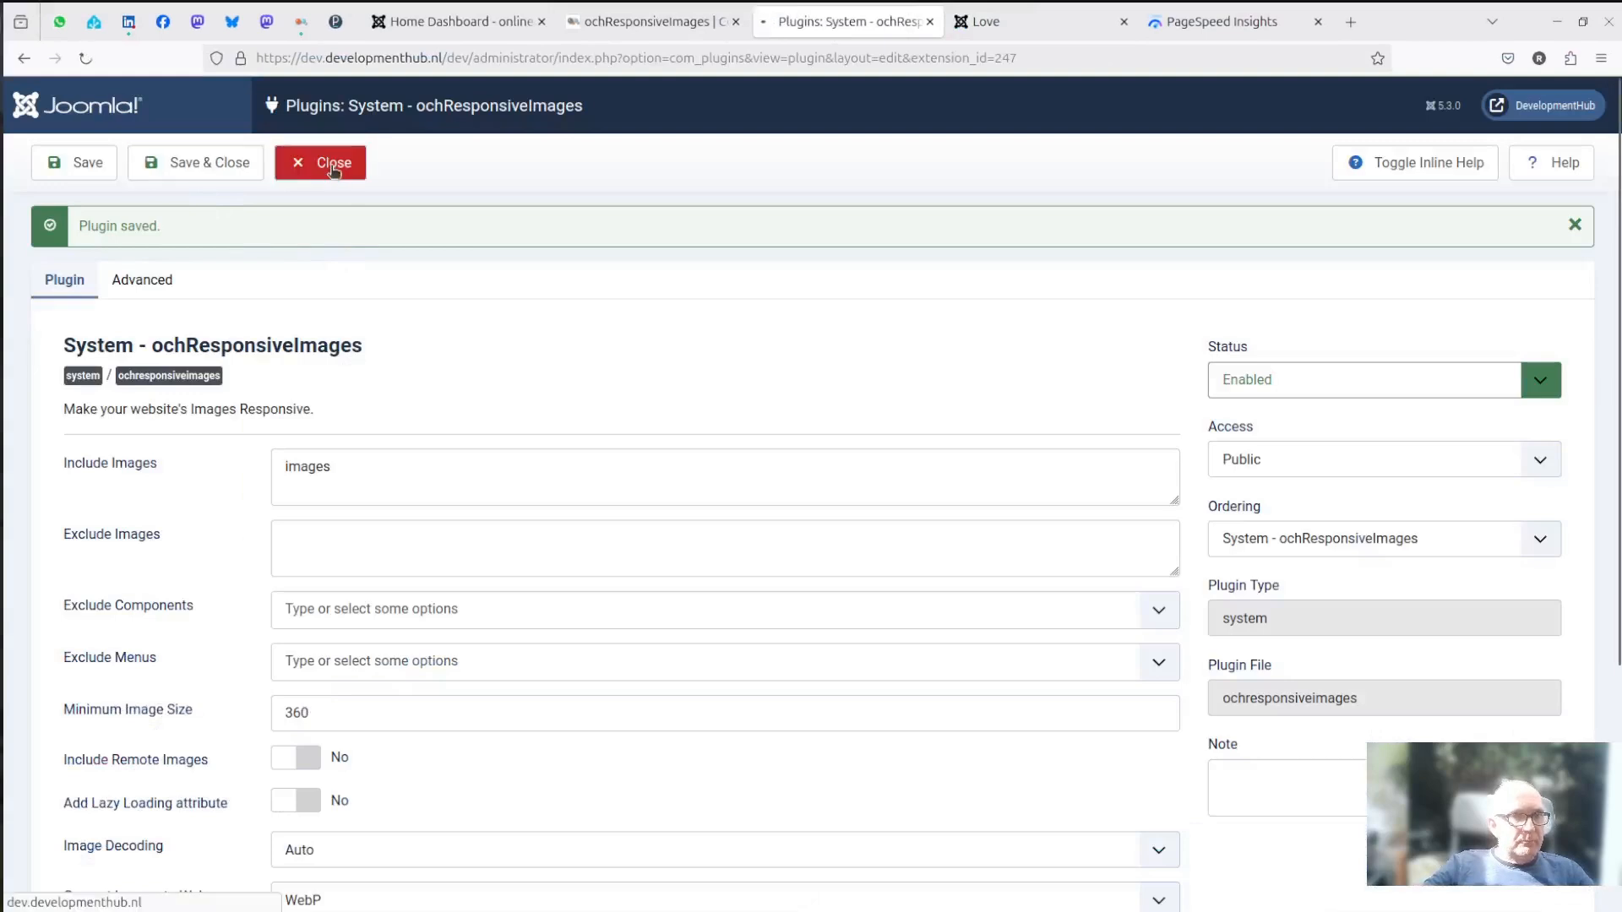
left_click(96, 224)
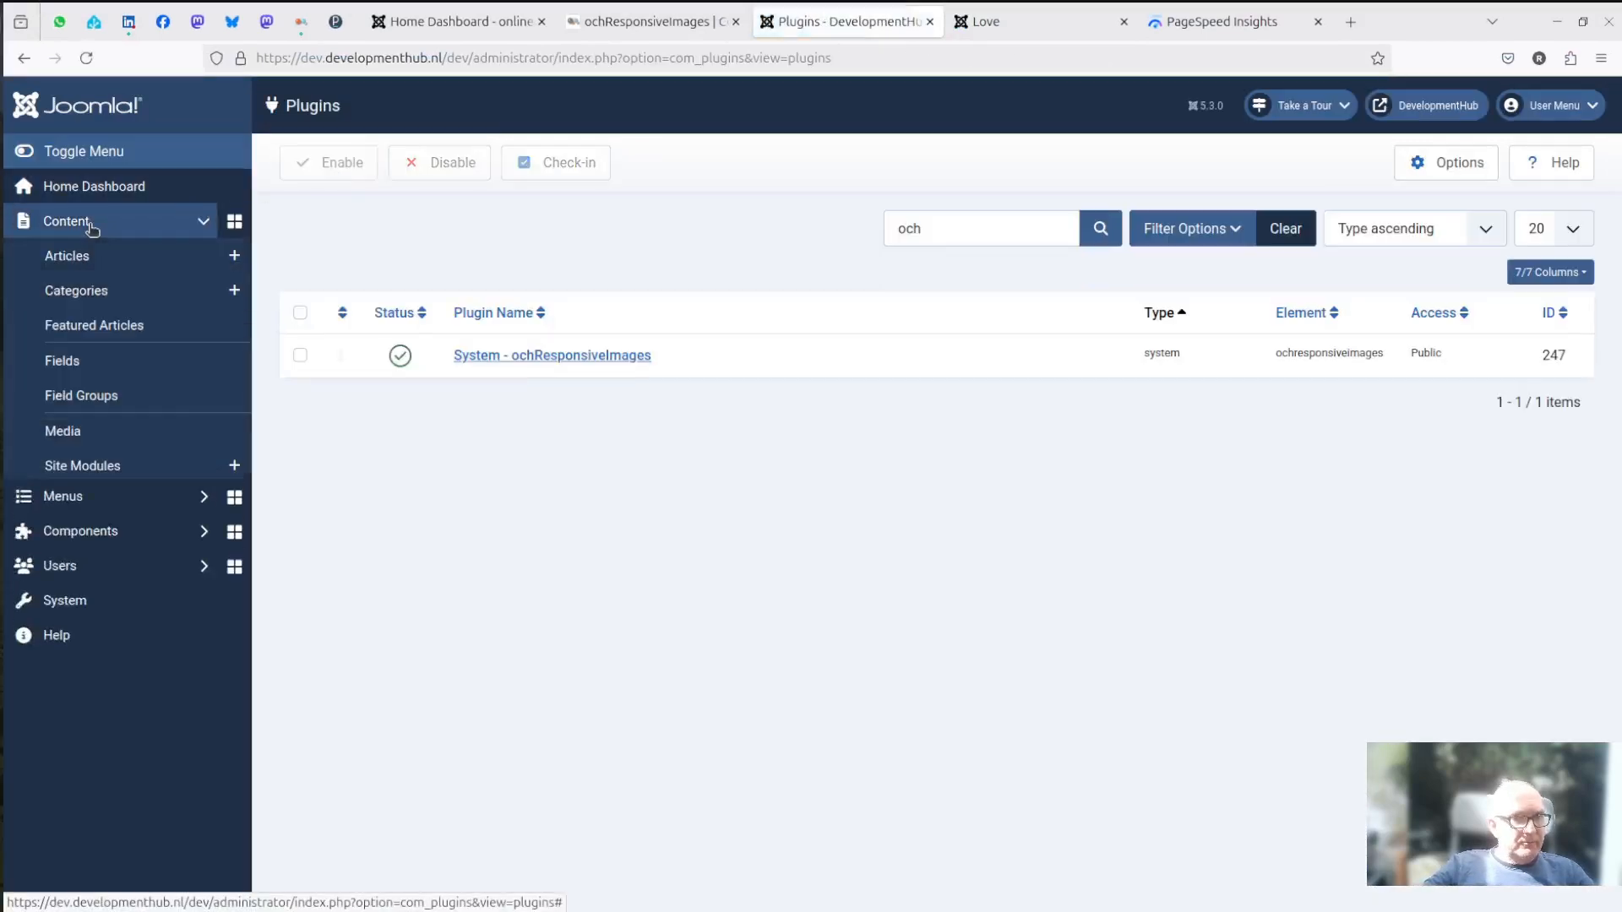
left_click(84, 433)
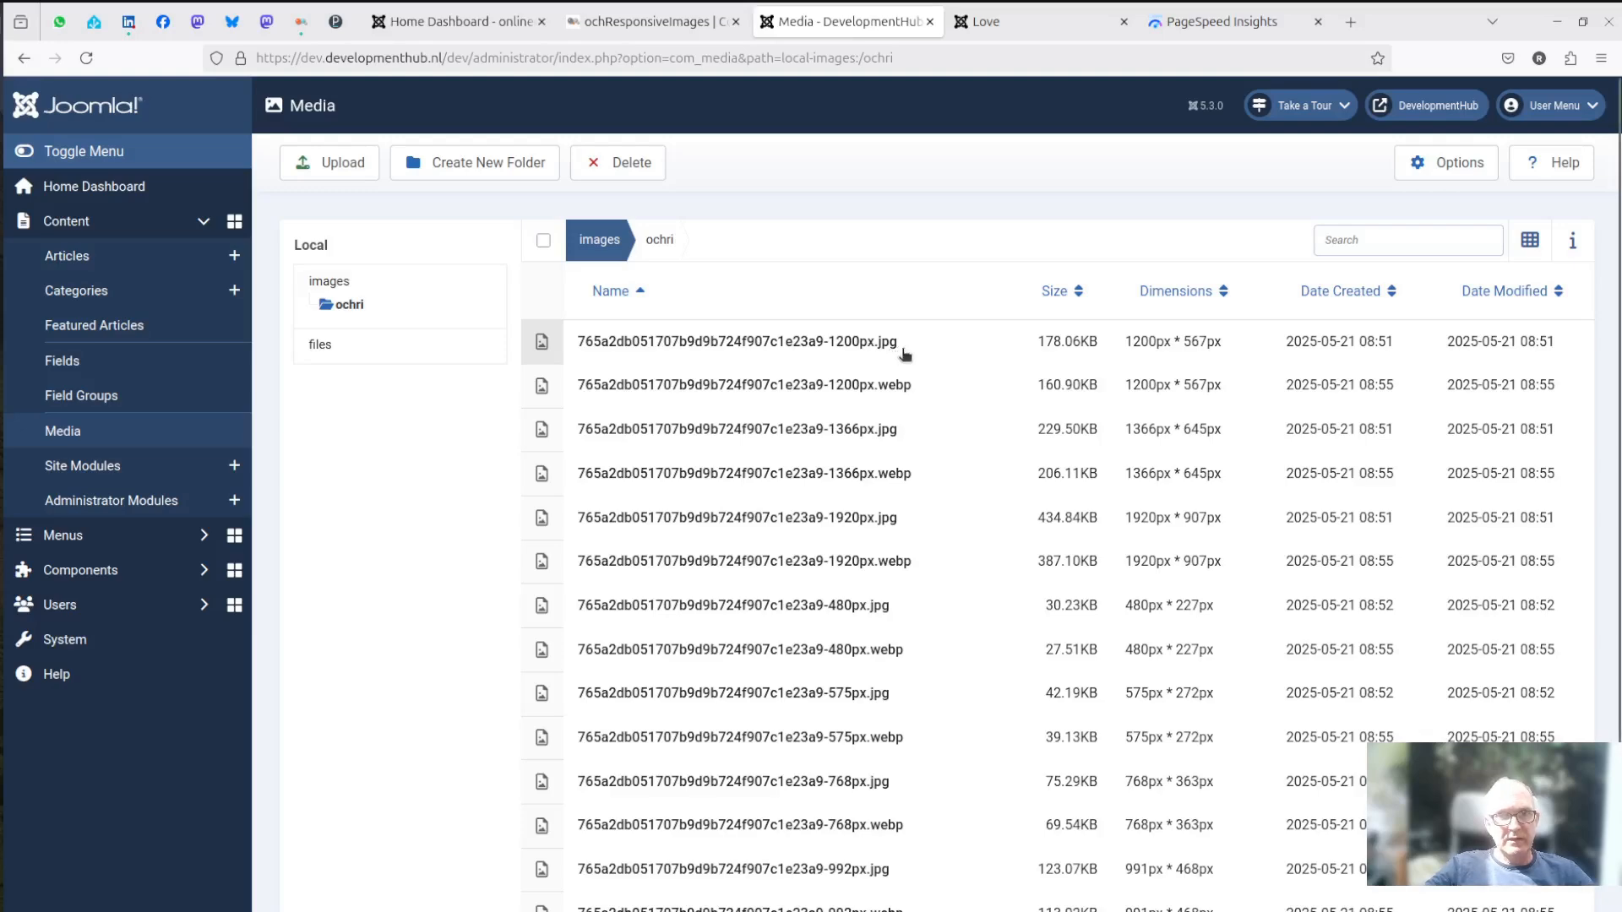
- Reopen the ochResponsiveImages plugin, set the web optimized format for image conversion to Avif, and save its settings
left_click(88, 647)
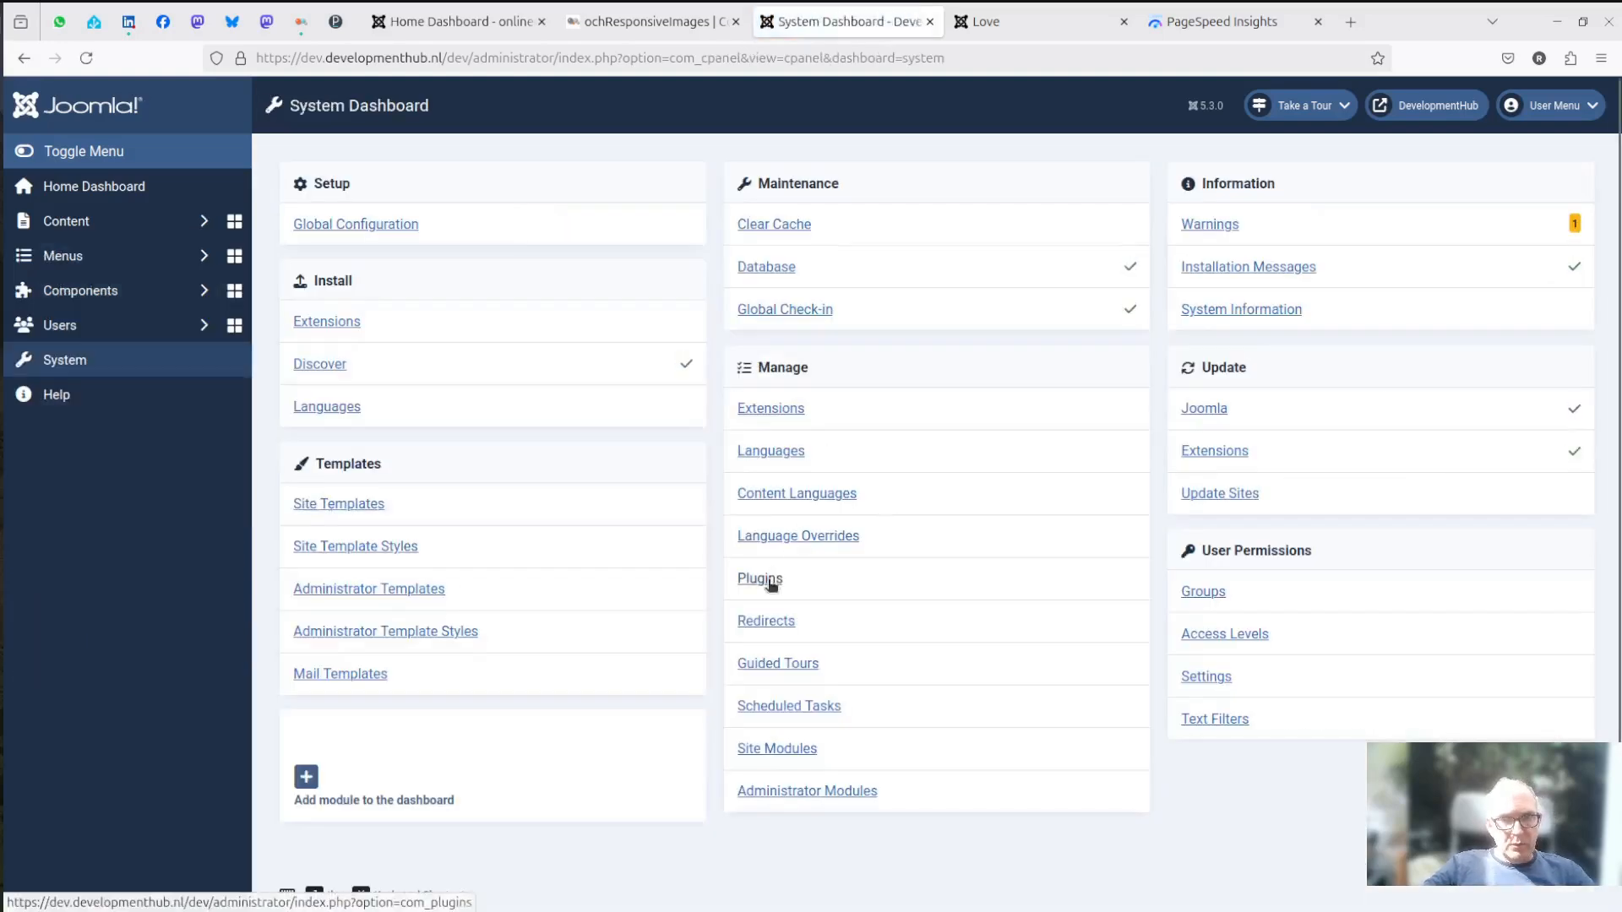
left_click(772, 585)
left_click(562, 361)
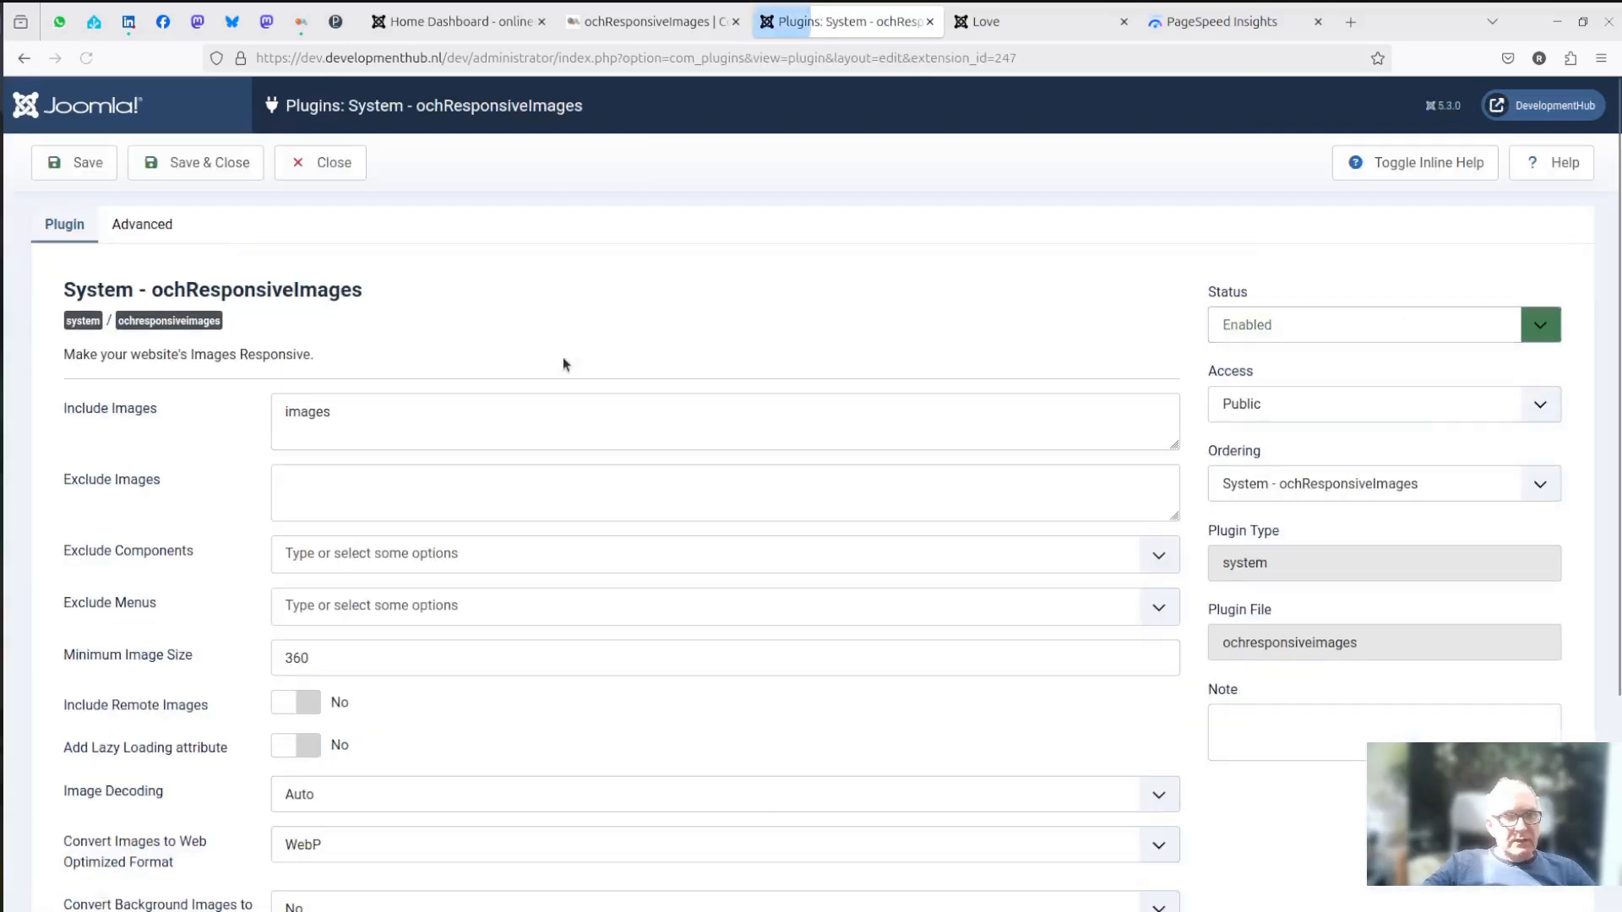
scroll(691, 440, "down", 3)
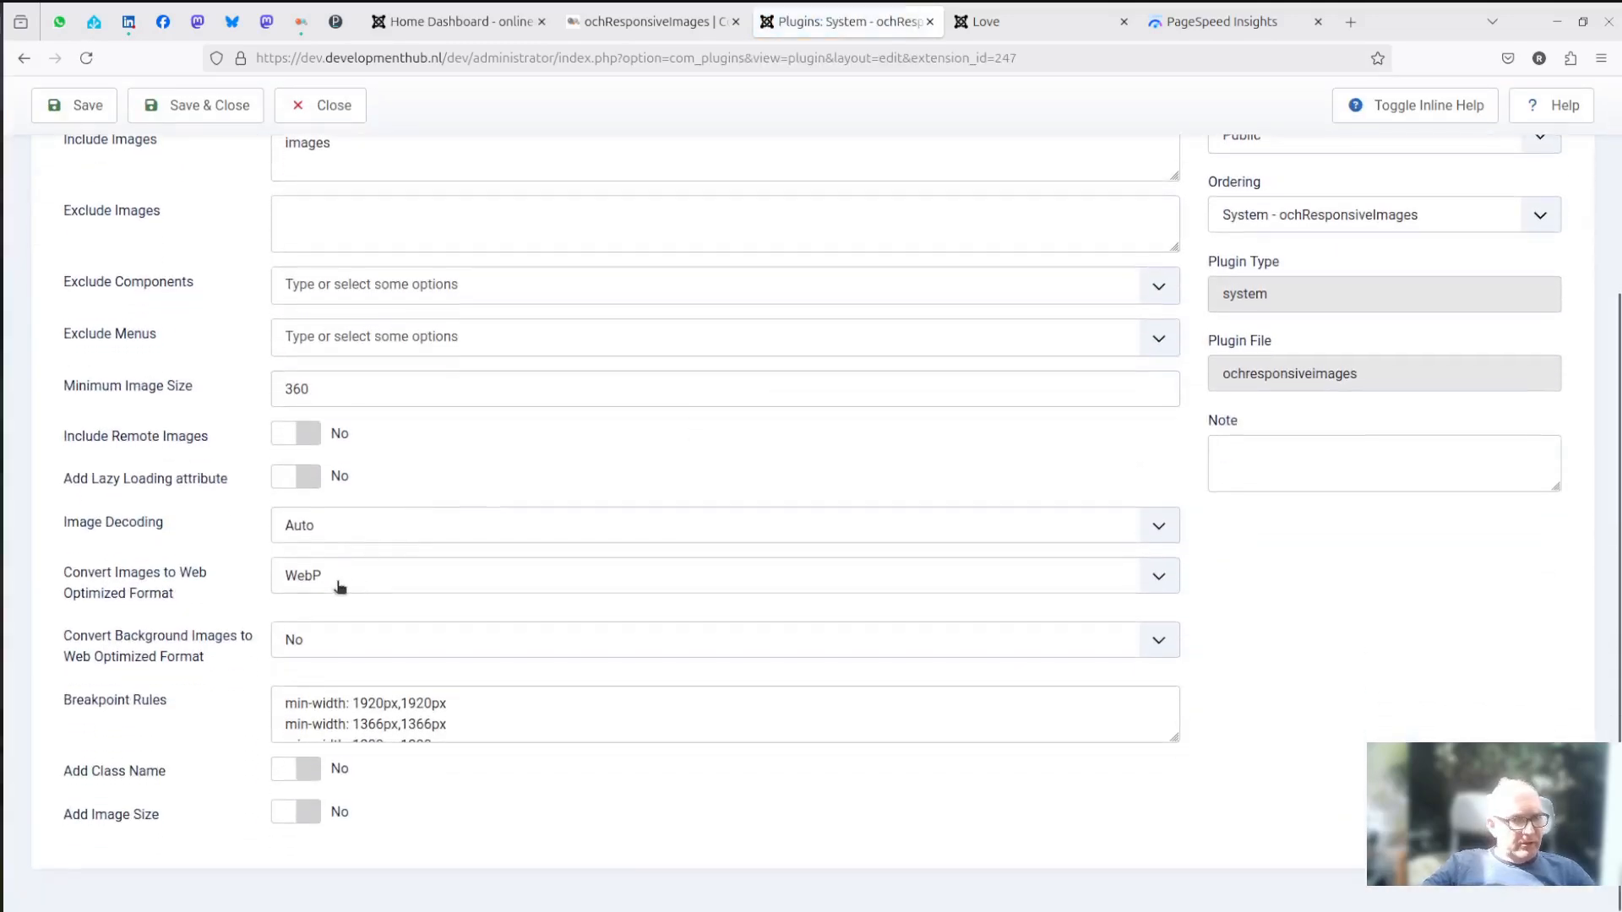
left_click(340, 585)
left_click(305, 656)
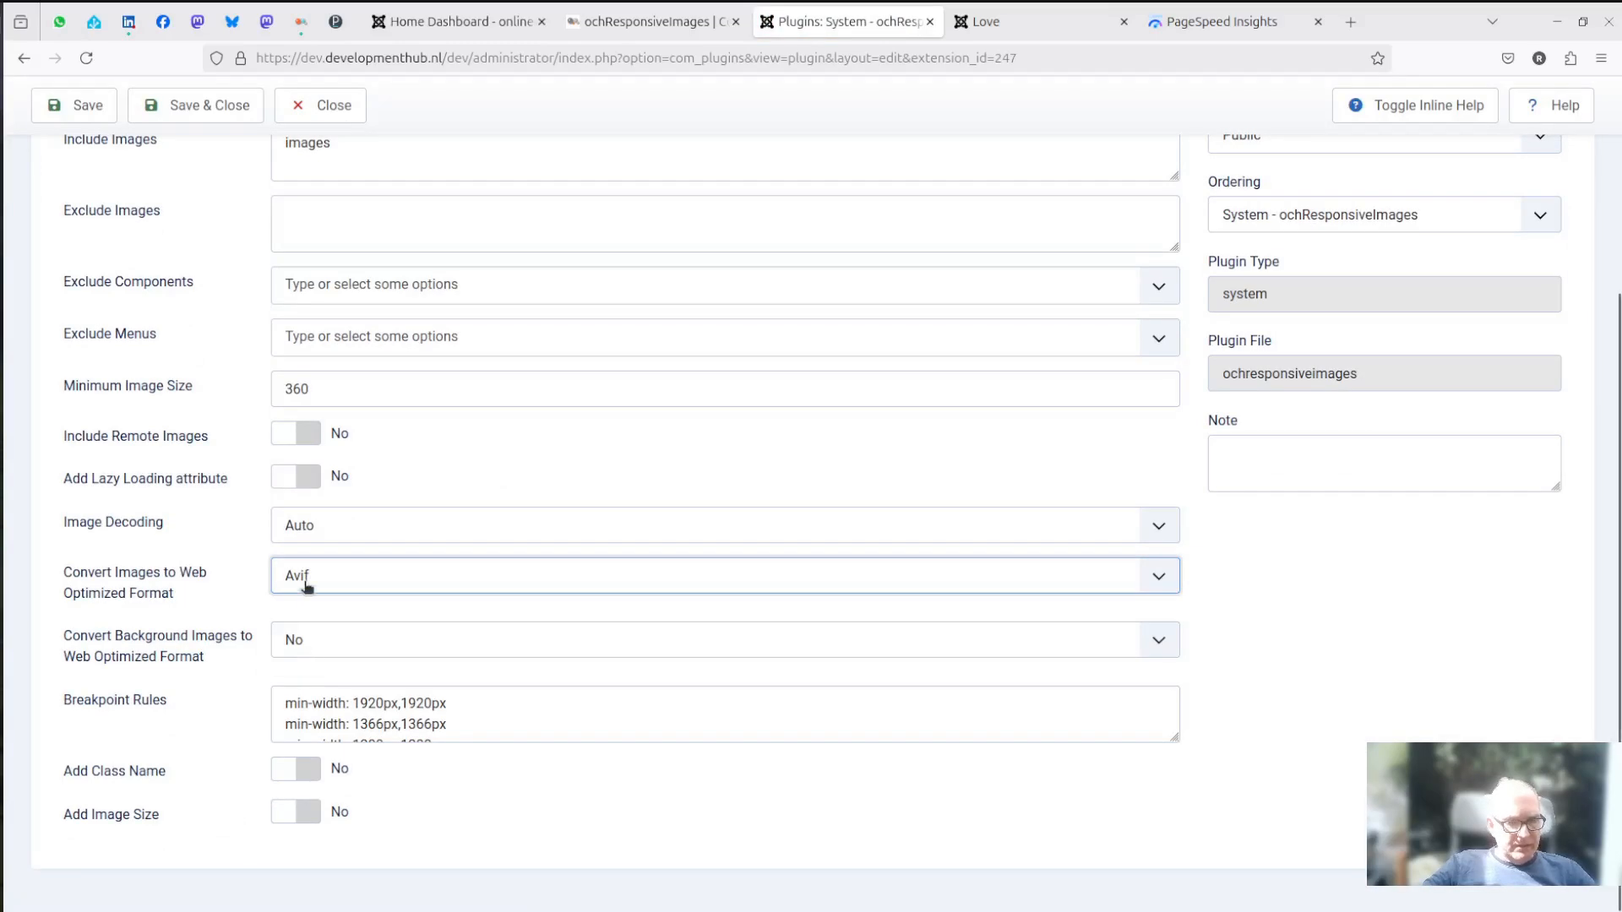
left_click(321, 583)
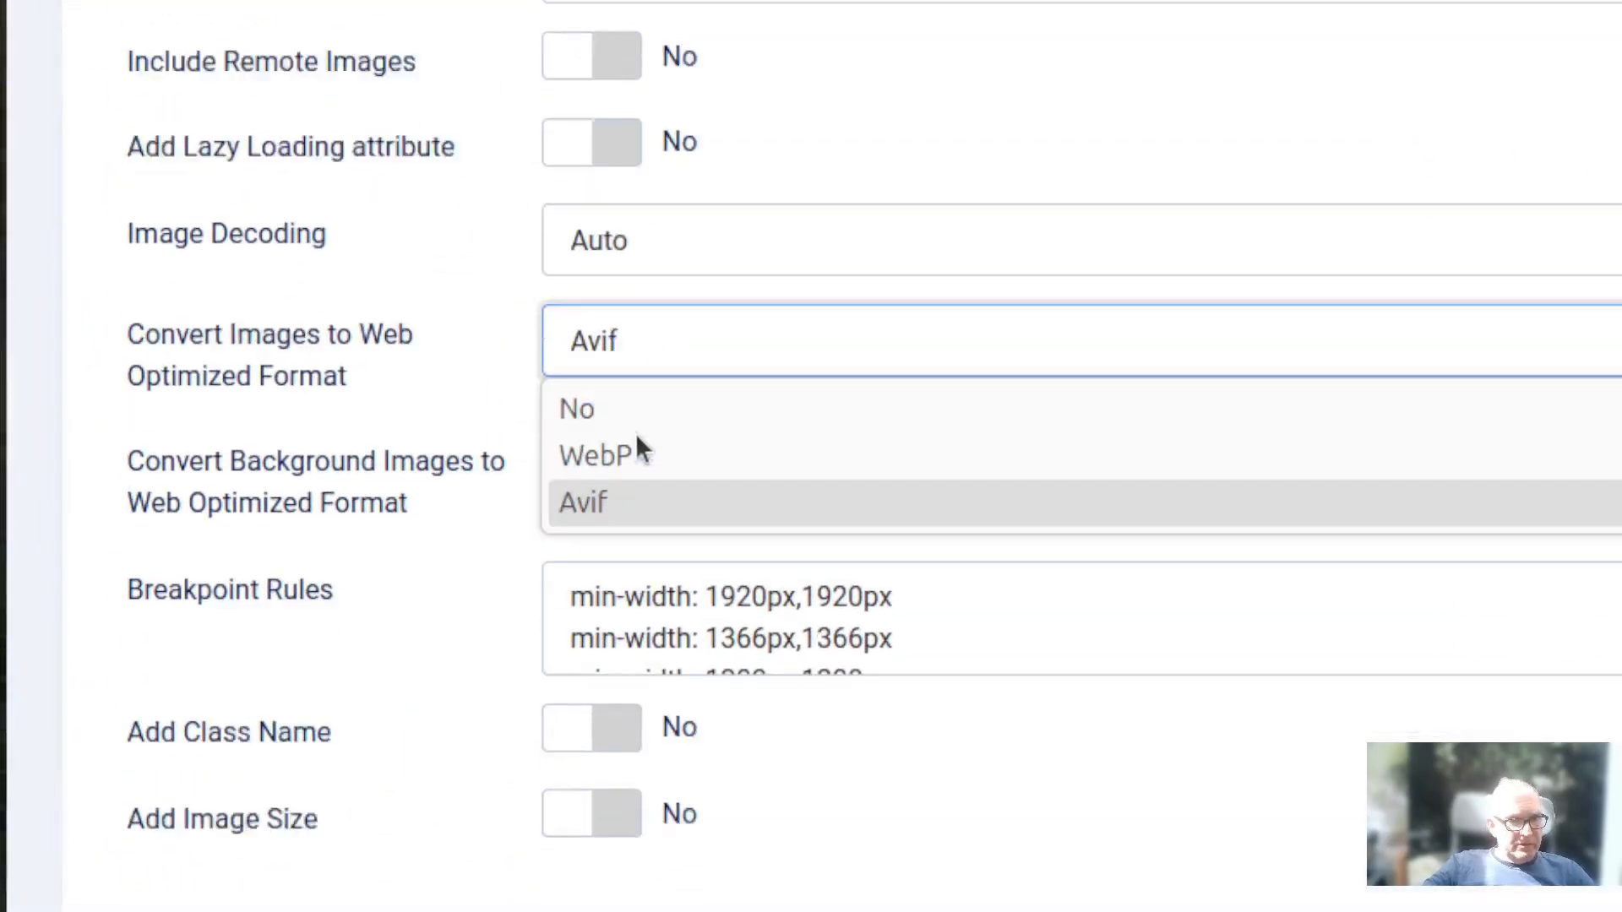
left_click(621, 504)
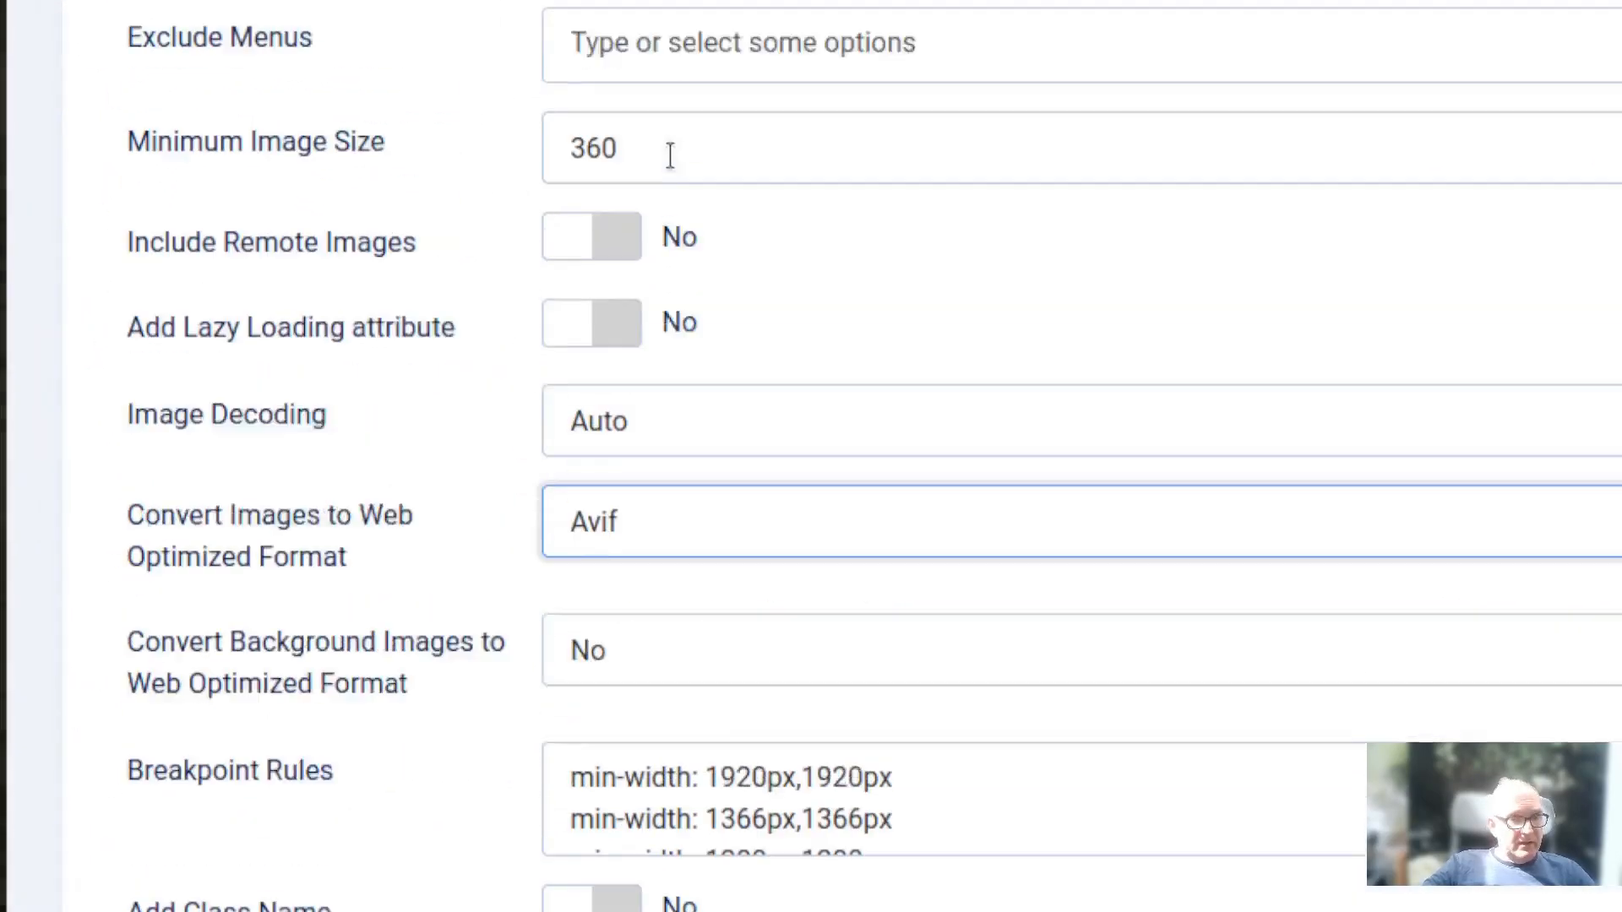
left_click(181, 216)
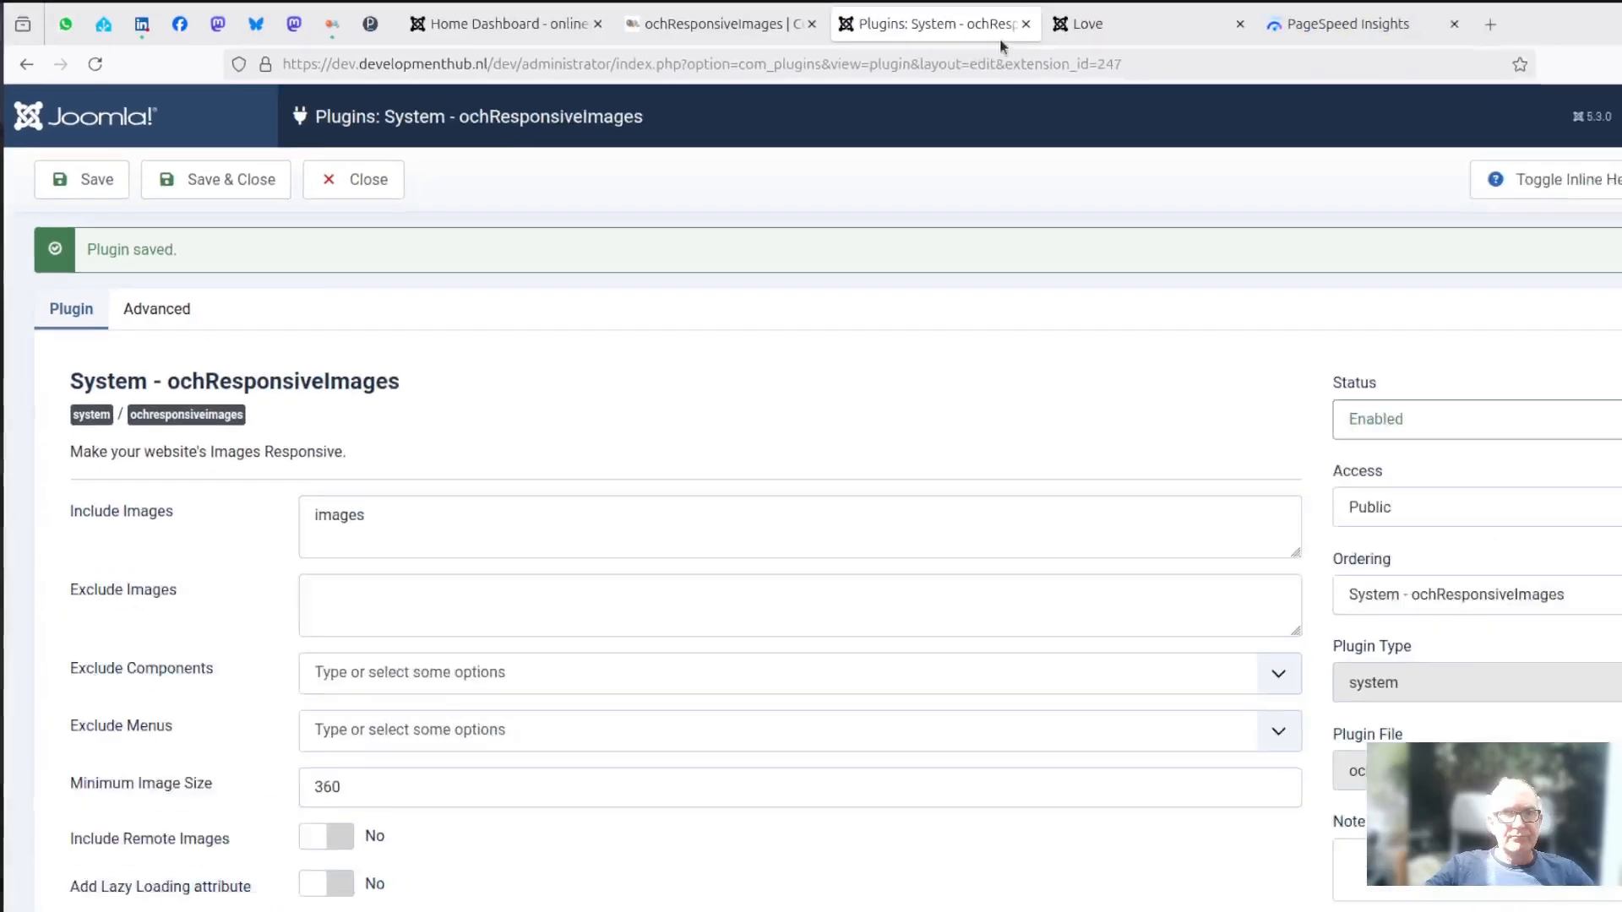
- Reload the Love article with the new plugin setting, and reopen the ochri folder in Joomla's media manager
left_click(993, 22)
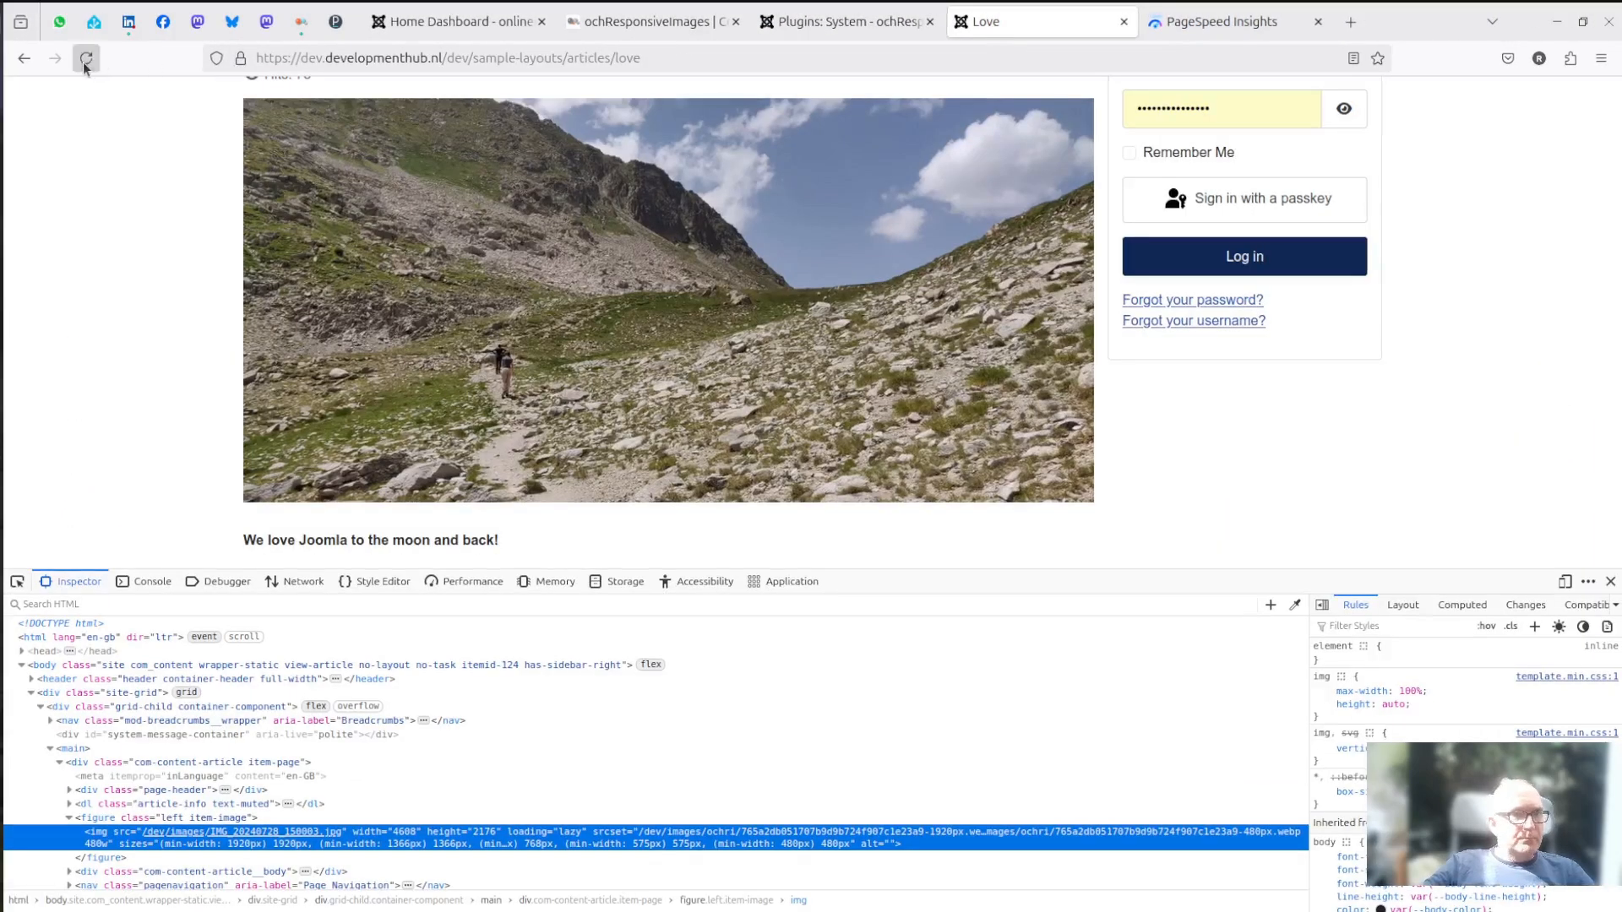
left_click(84, 59)
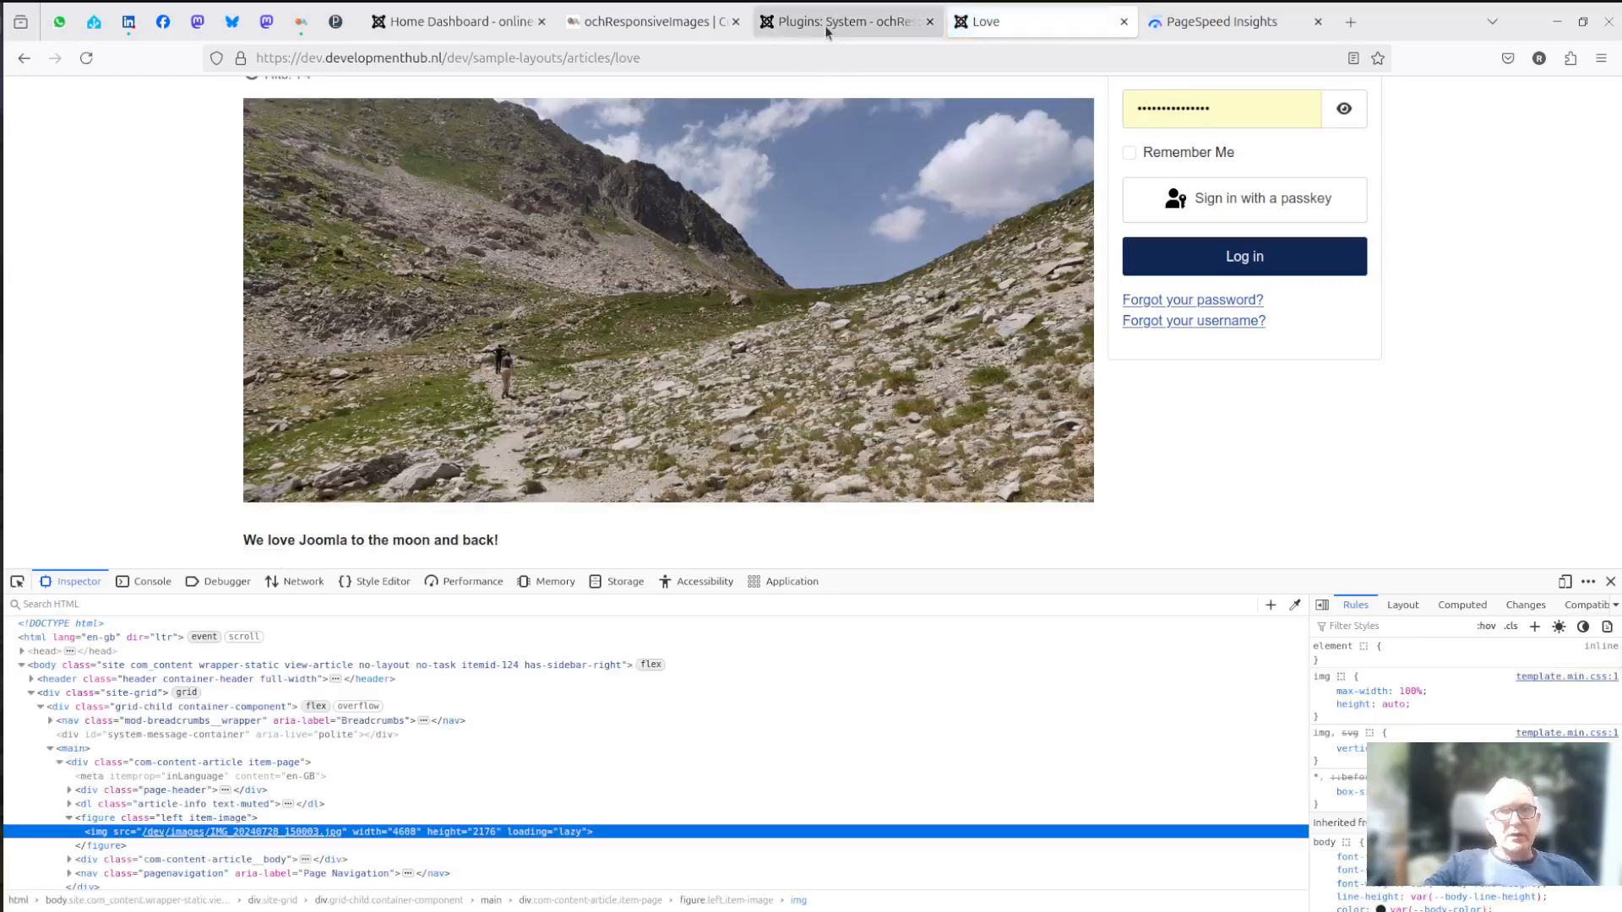
mouse_move(826, 32)
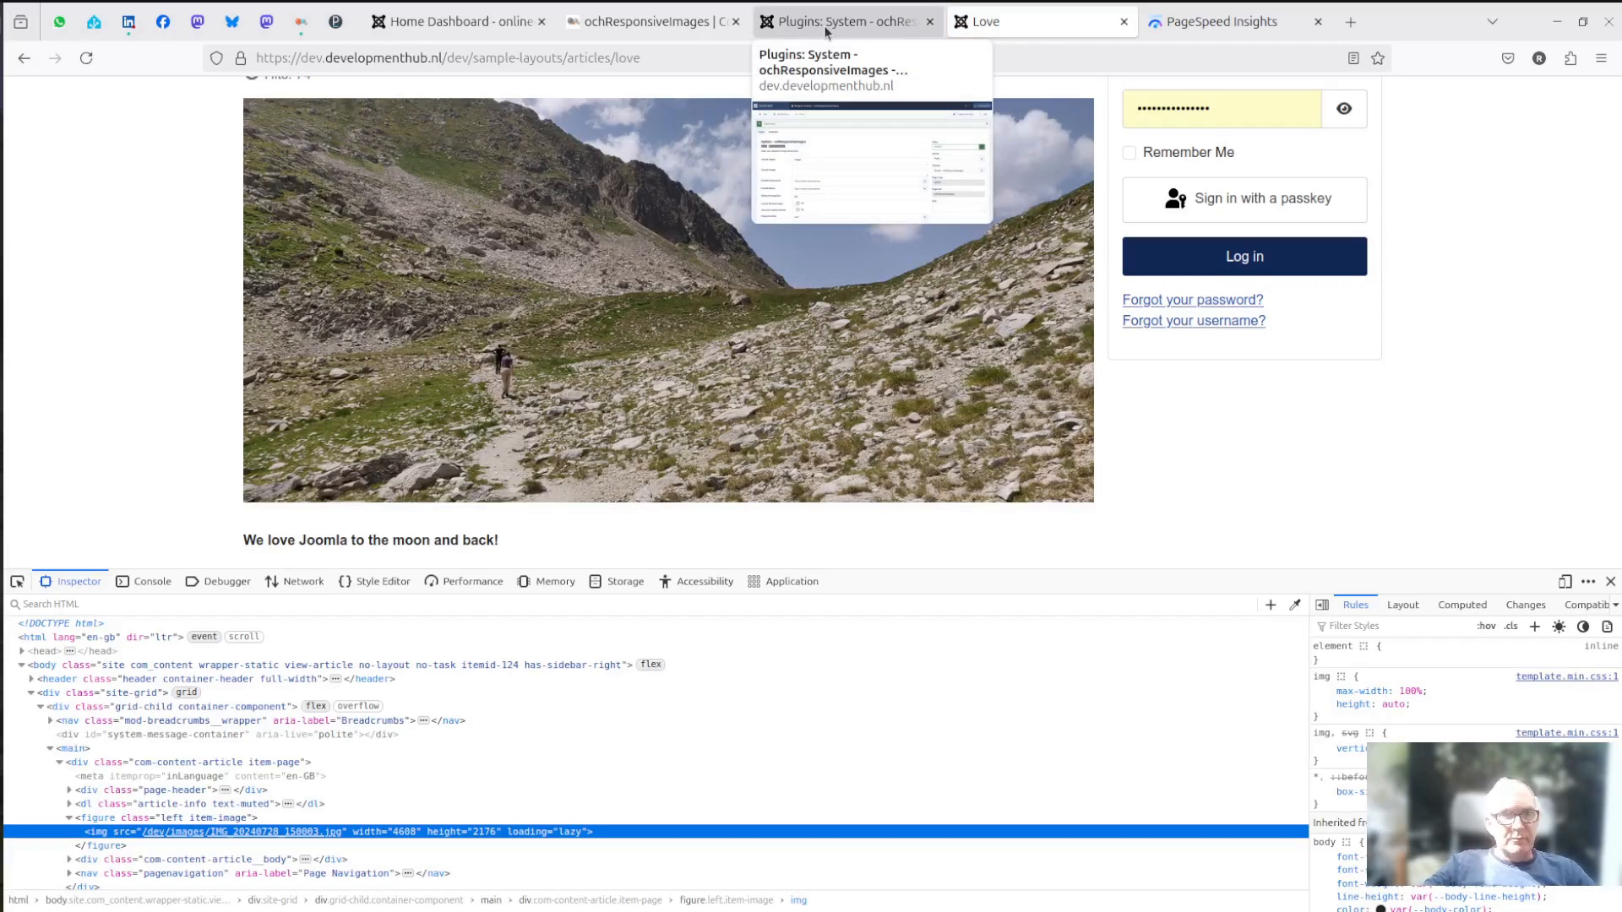
left_click(826, 32)
left_click(330, 169)
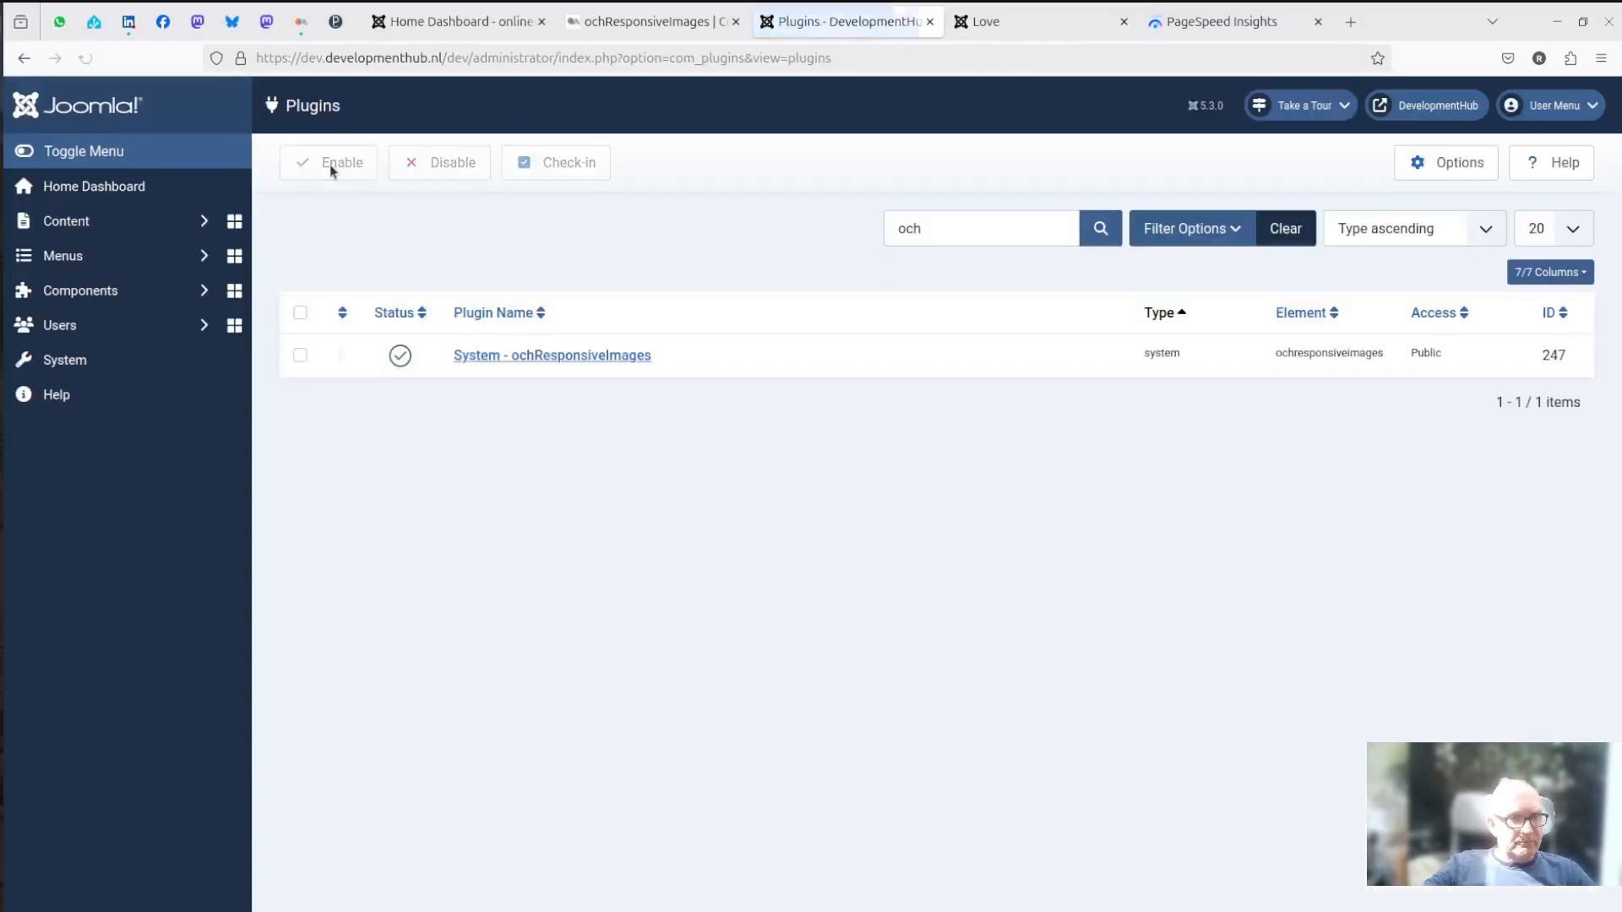
left_click(85, 222)
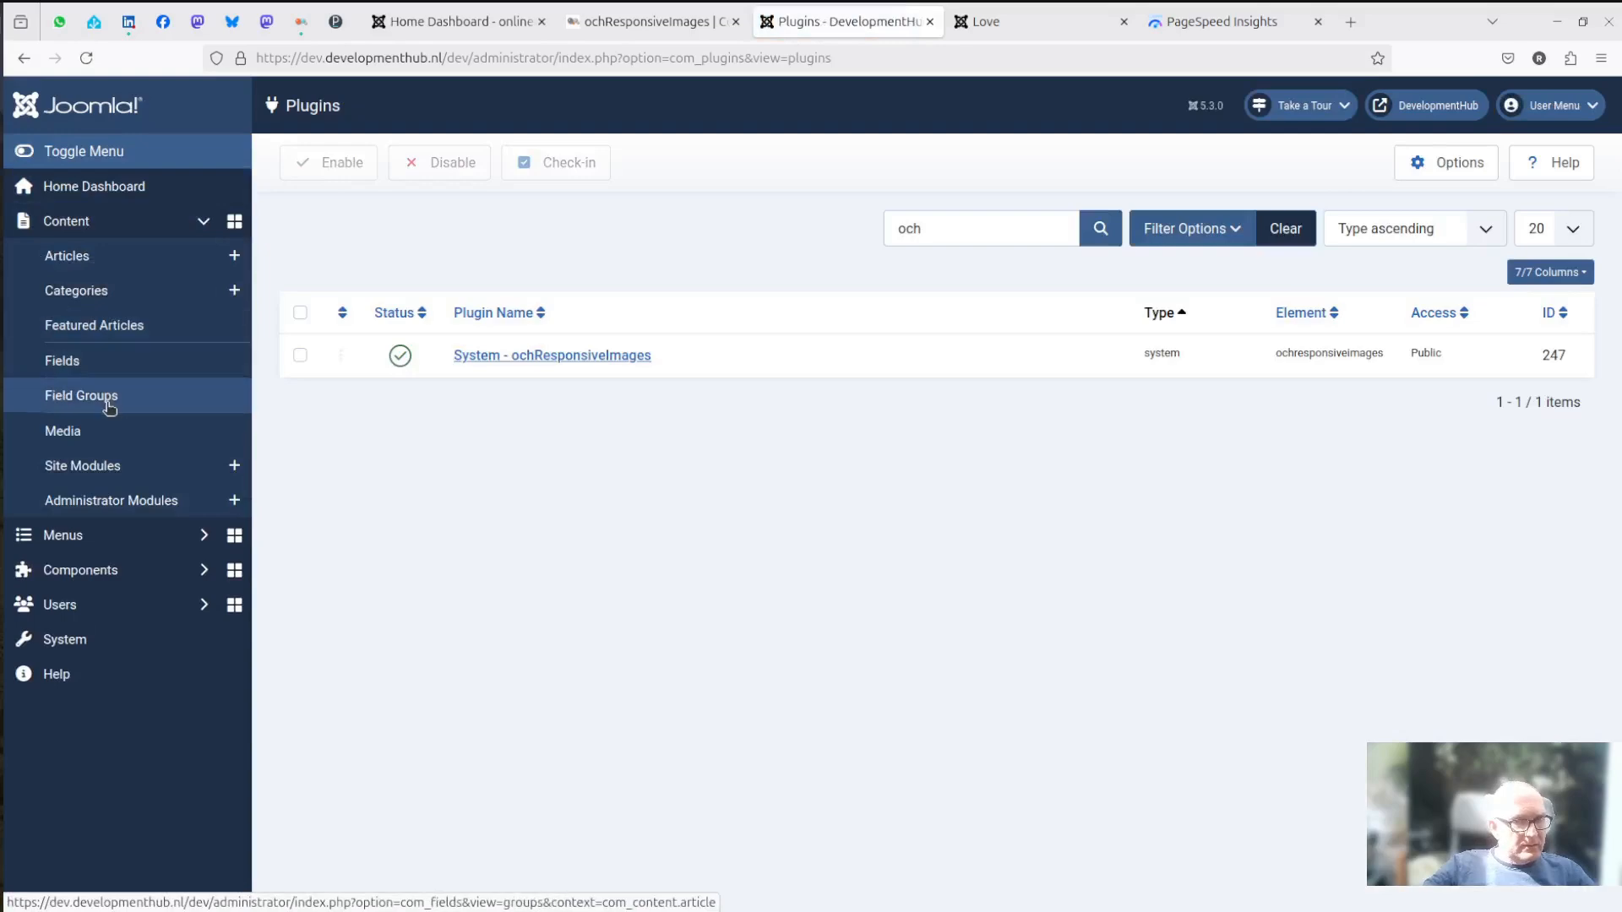
left_click(100, 433)
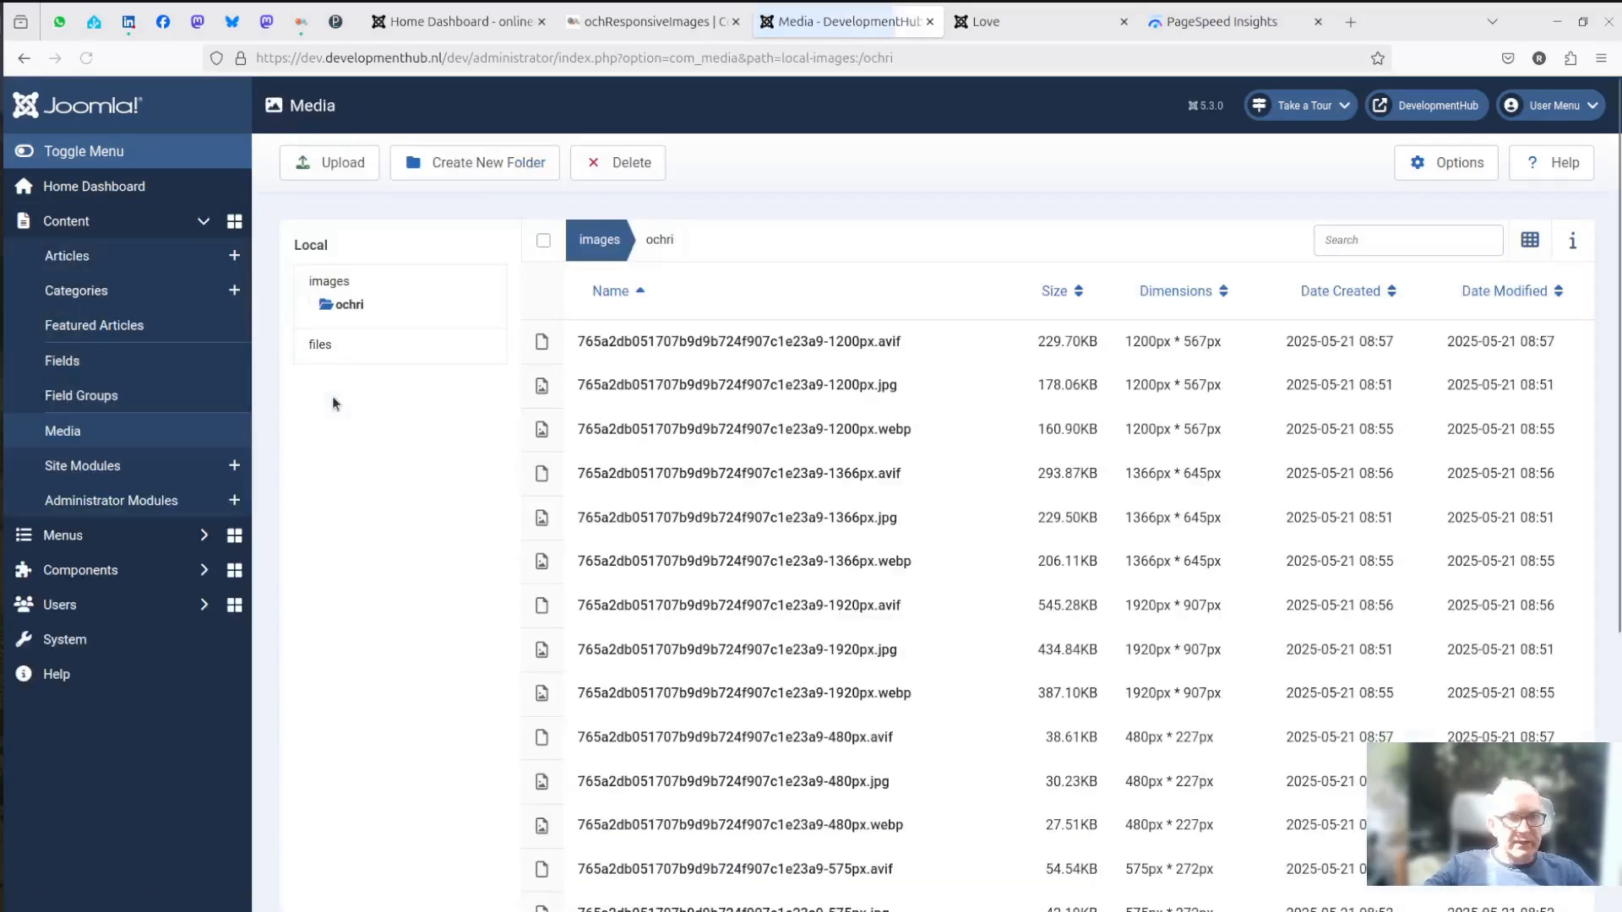
- Compare the file sizes of the photo's 1200px copies in AVIF, WebP and JPG format
left_click(876, 346)
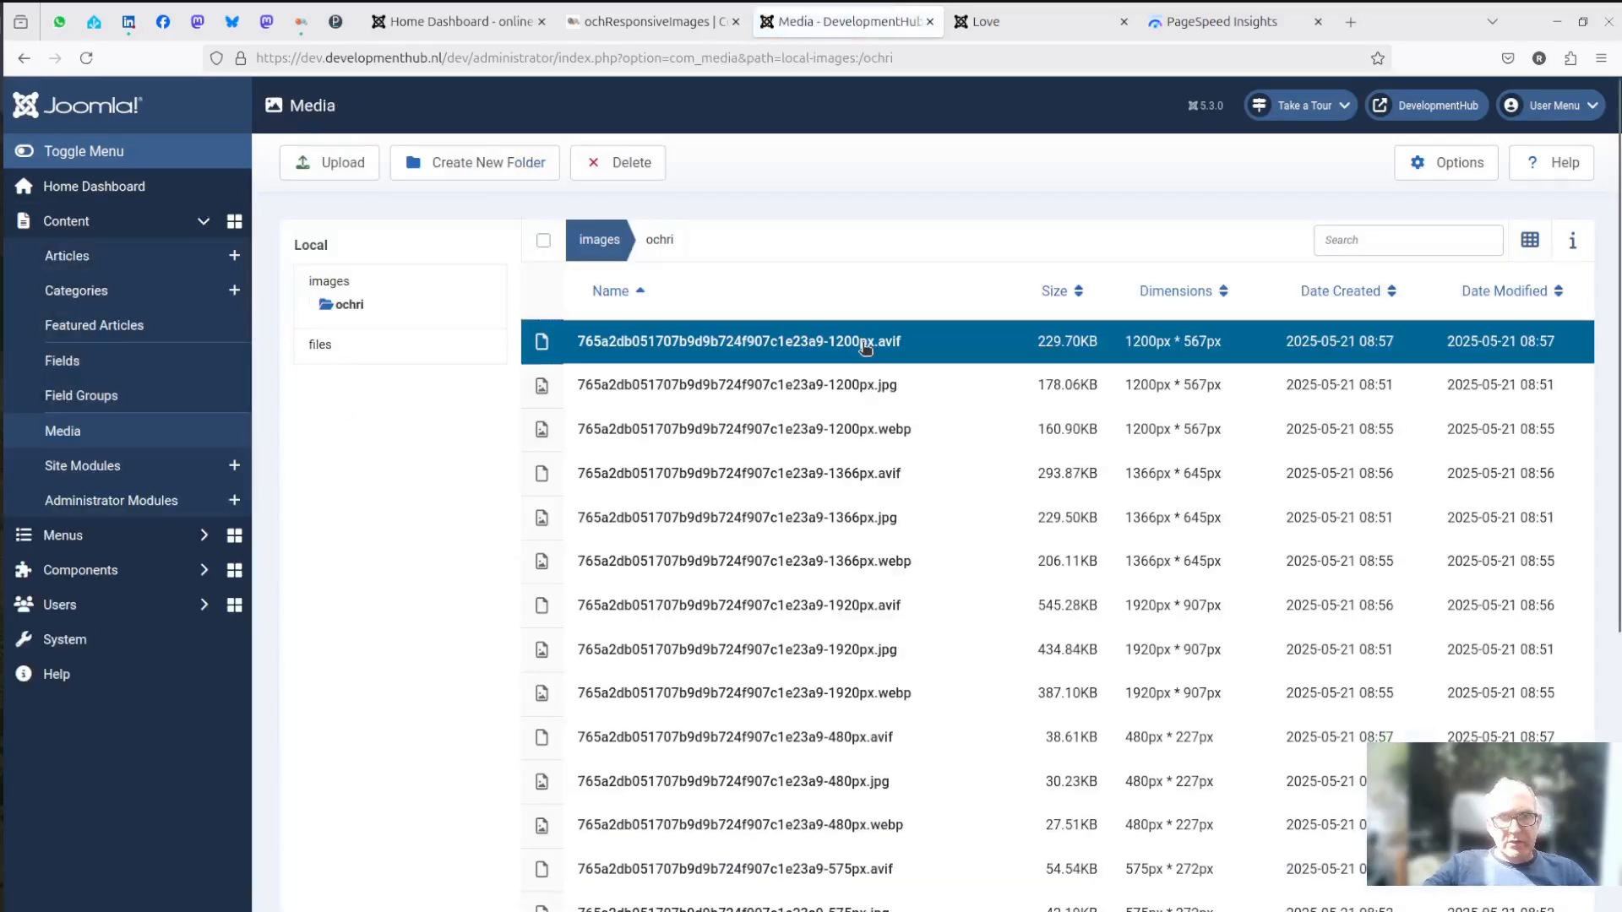
left_click(843, 433)
left_click(849, 390)
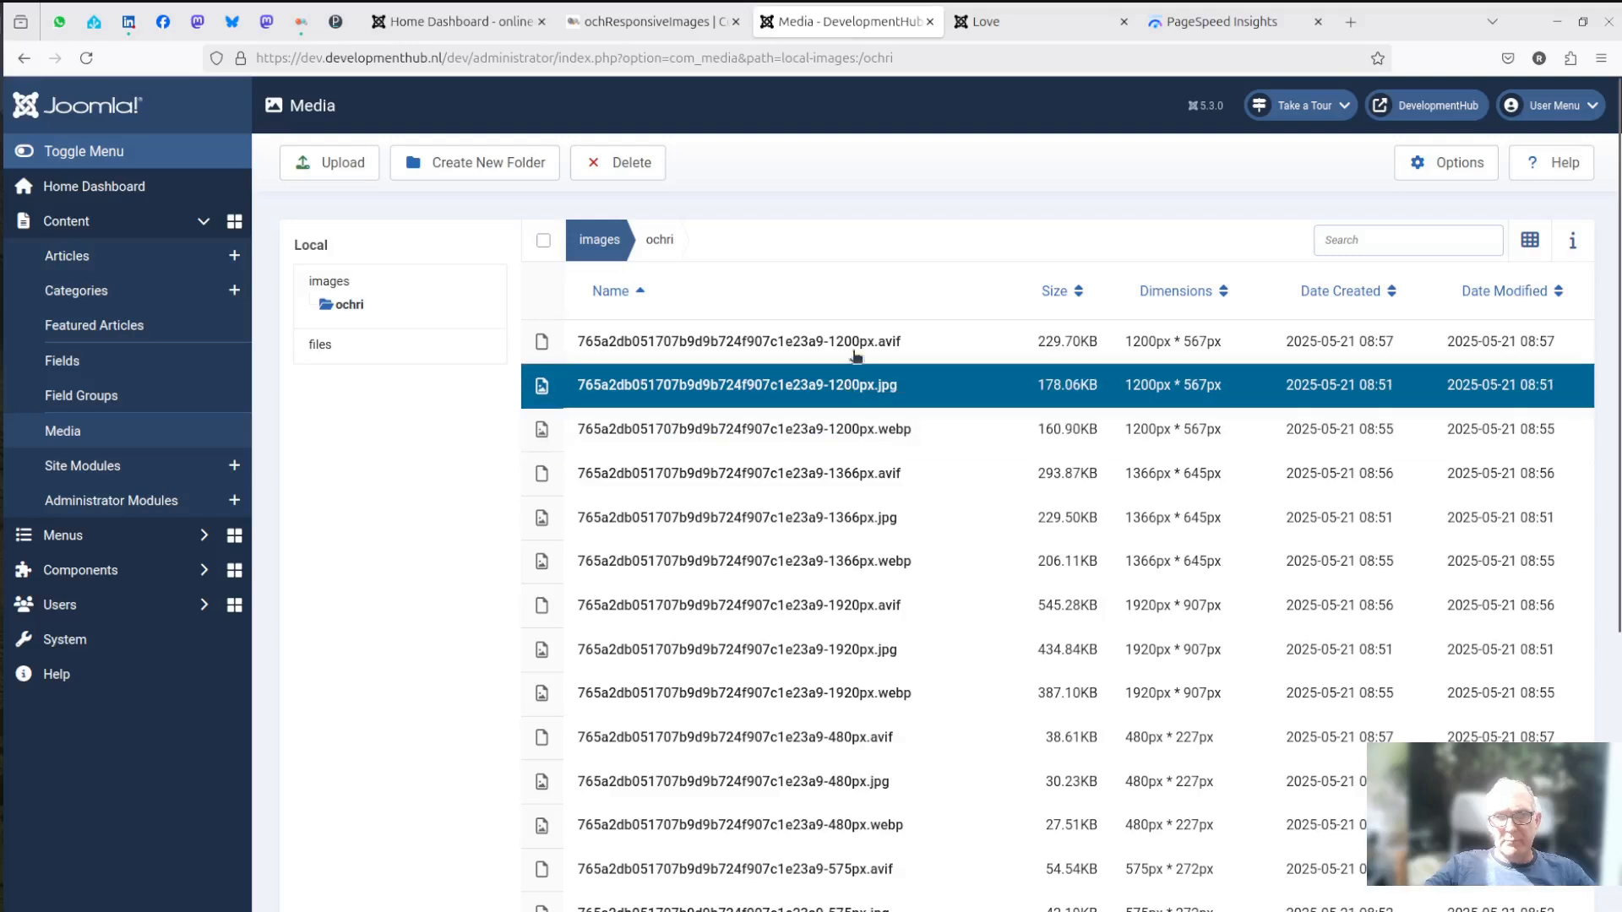
left_click(851, 347)
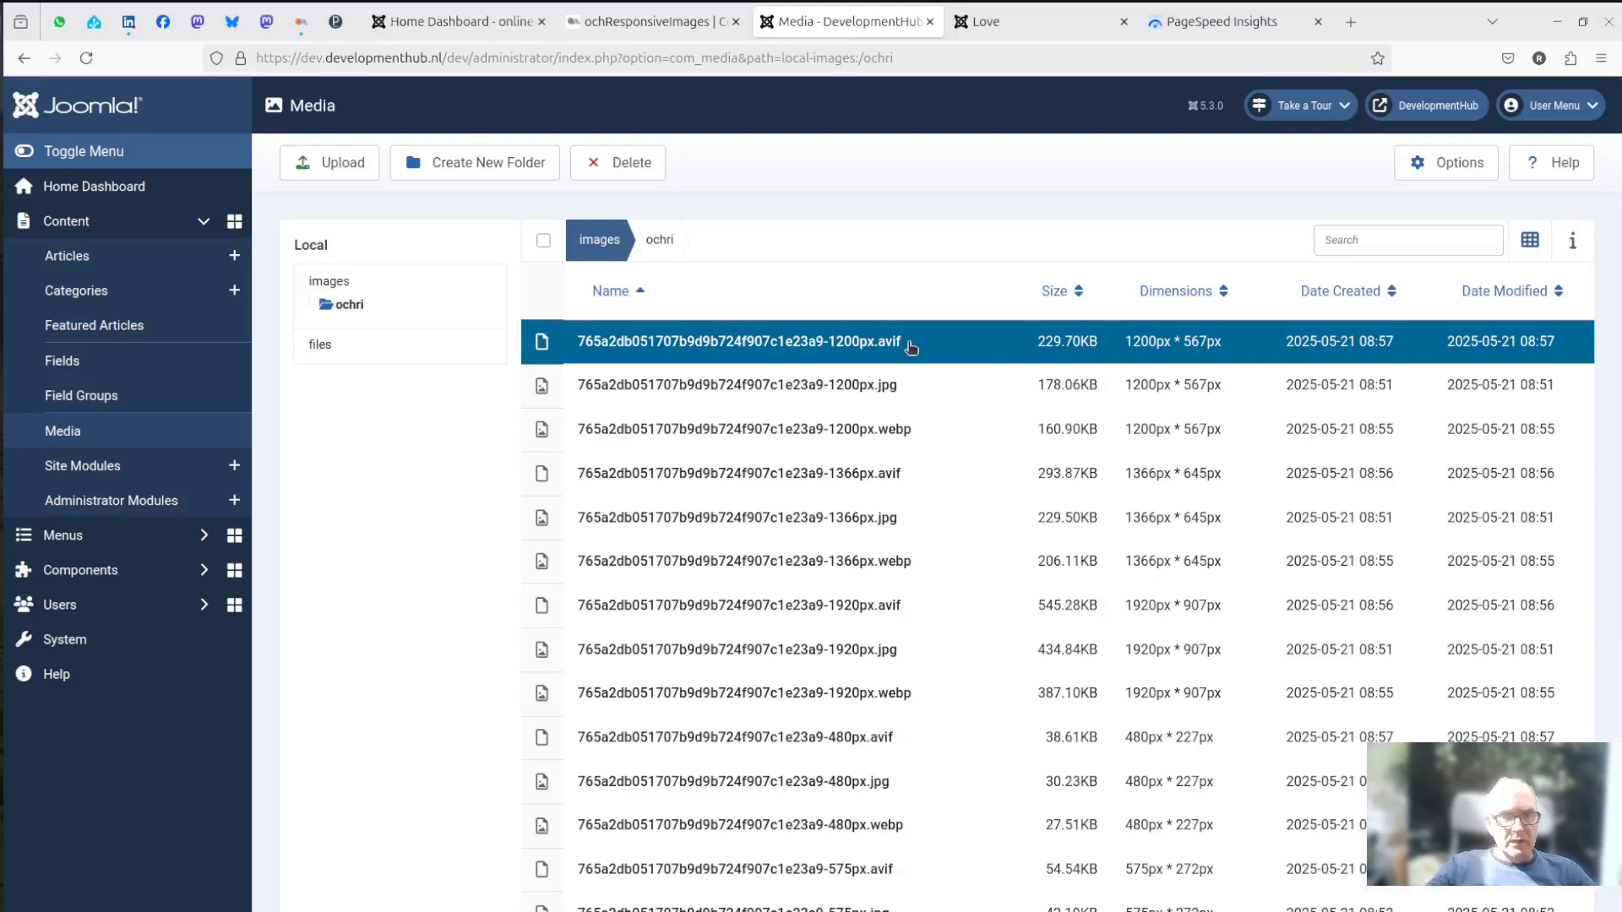
- Return to the Love article page with its photo's markup in the inspector
left_click(986, 17)
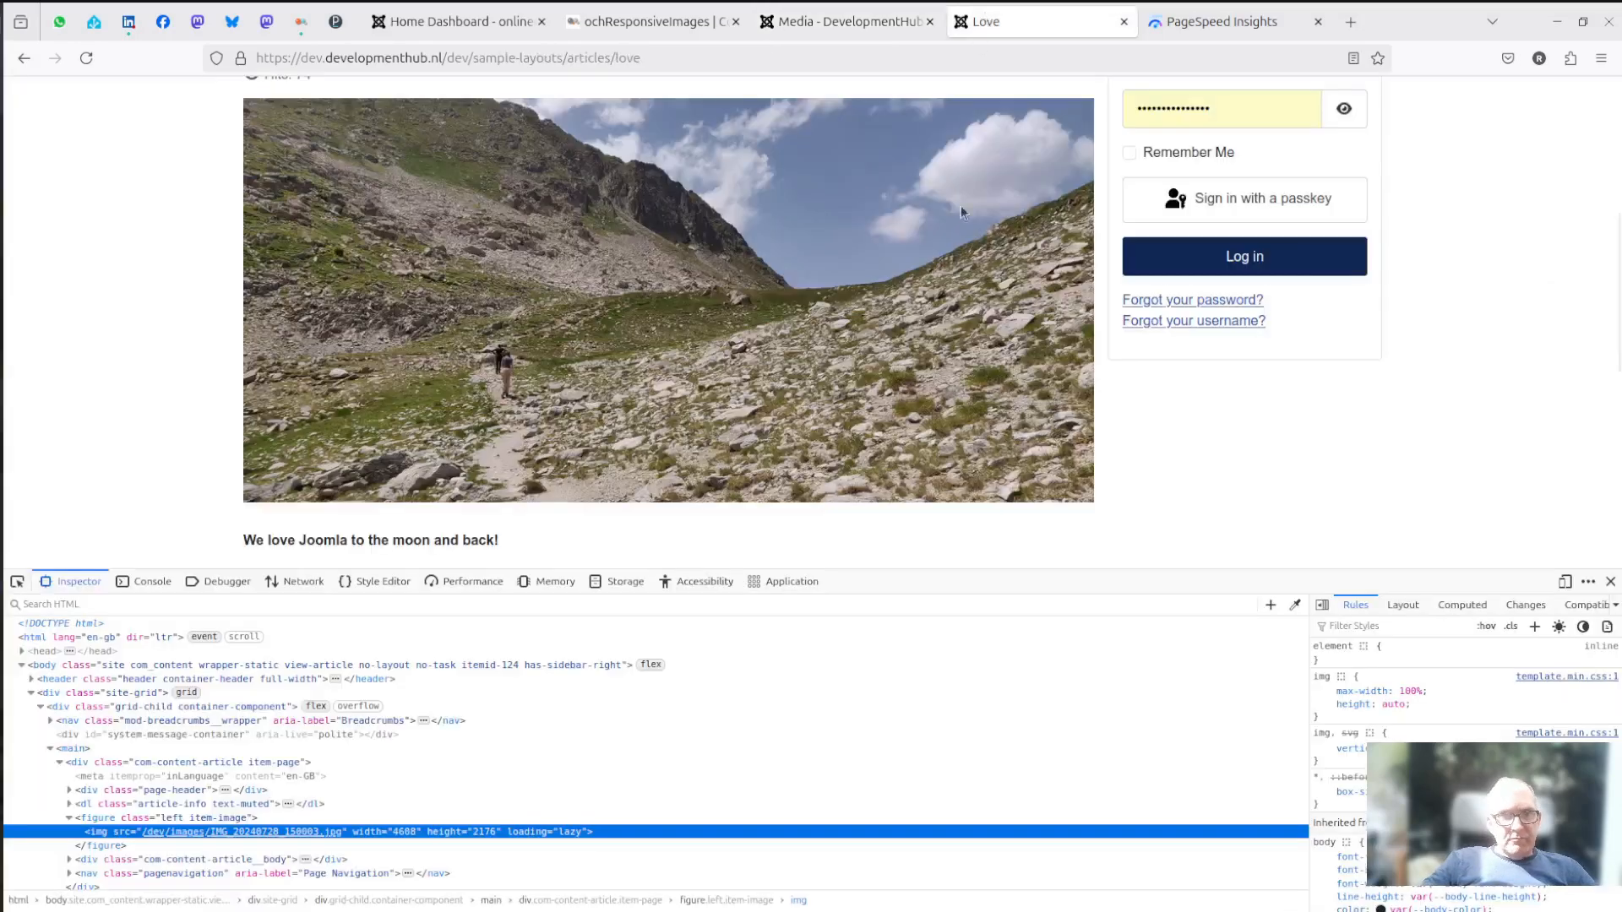